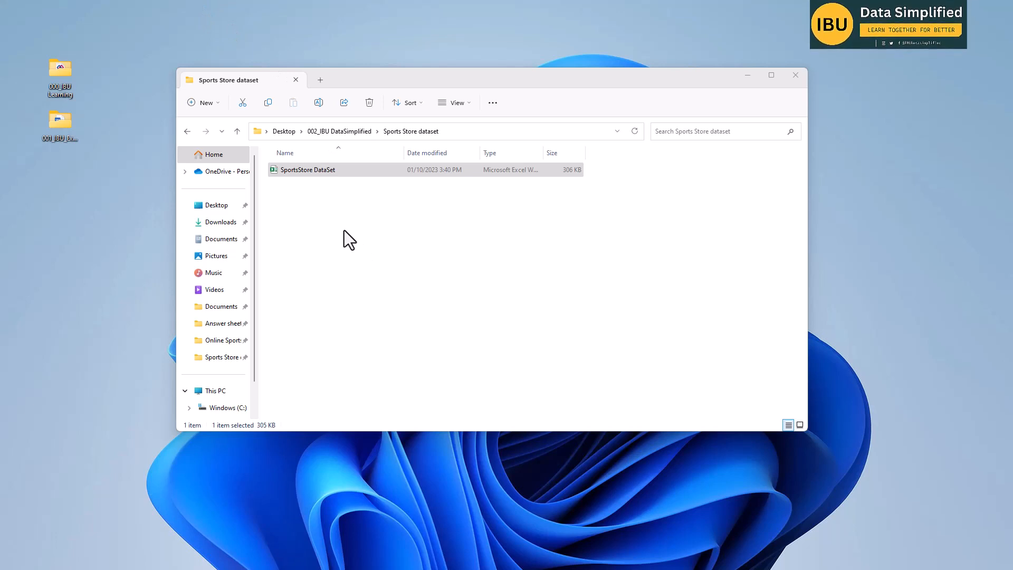
Open the SportsStore DataSet workbook and go to the header row of the customers sheet.
double_click(305, 169)
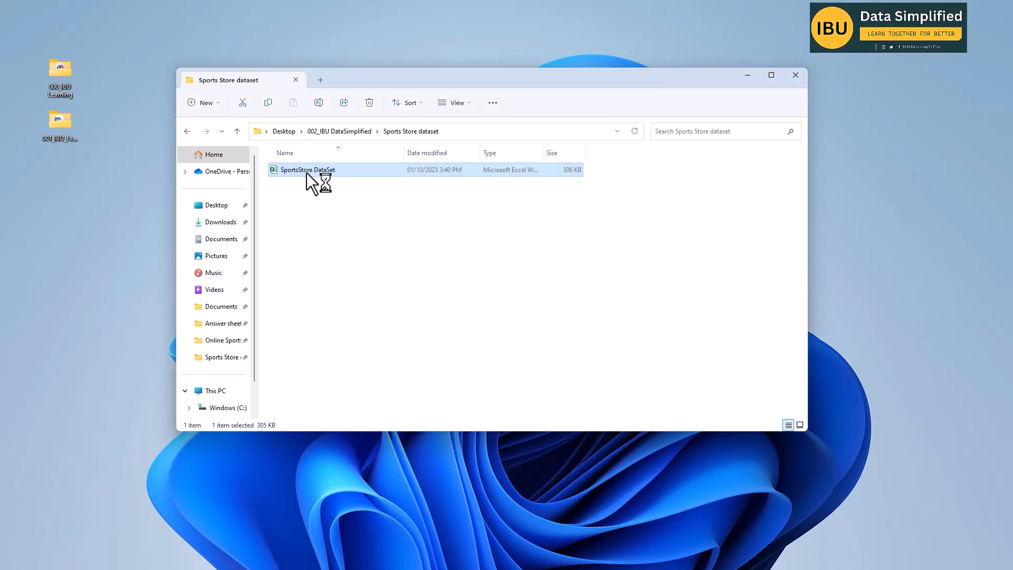
click(293, 170)
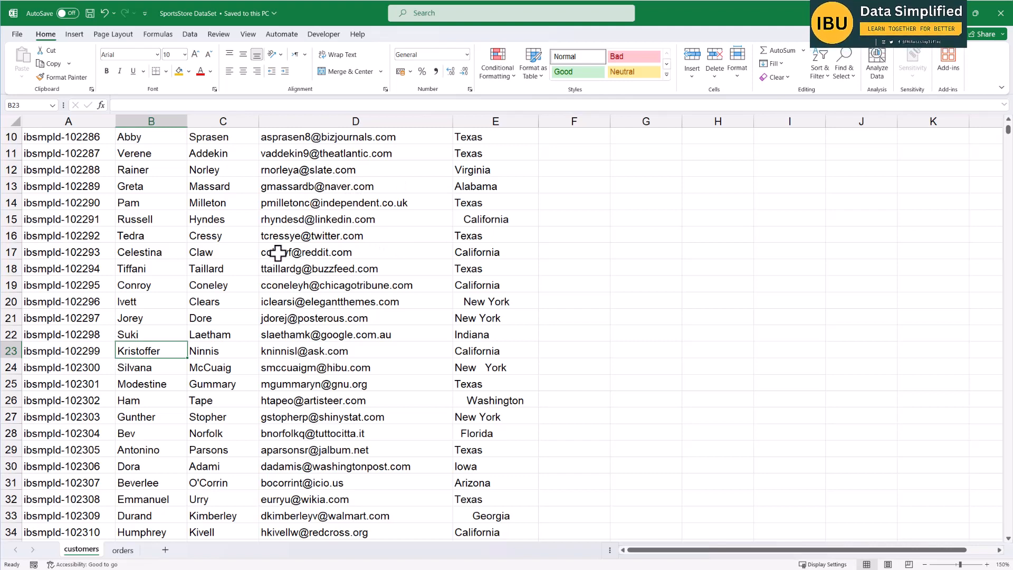
scroll(106, 267, up, 3)
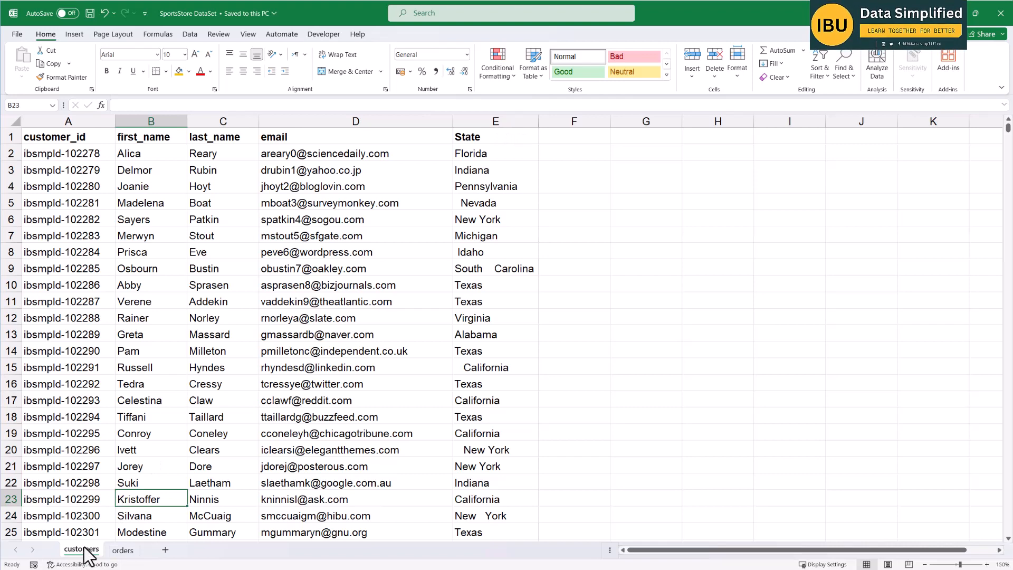
Examine the sport, profit, shipping_cost and rating columns on the orders sheet.
click(125, 550)
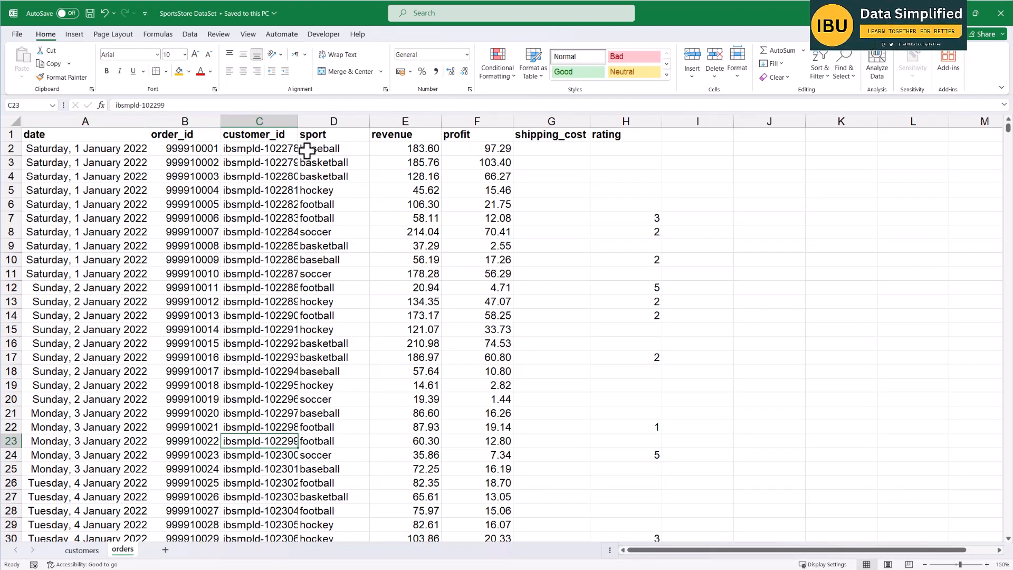
click(346, 120)
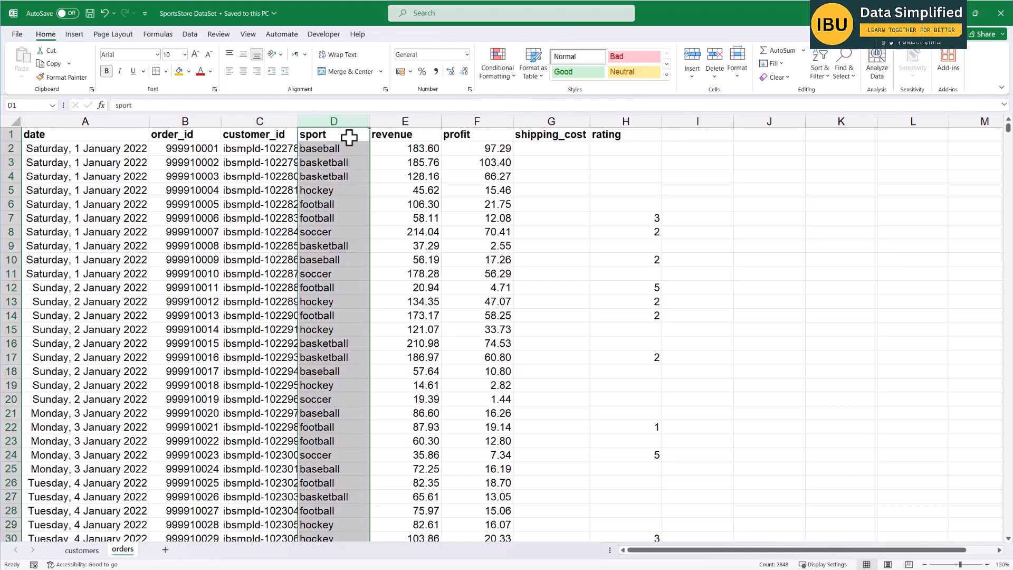
click(477, 120)
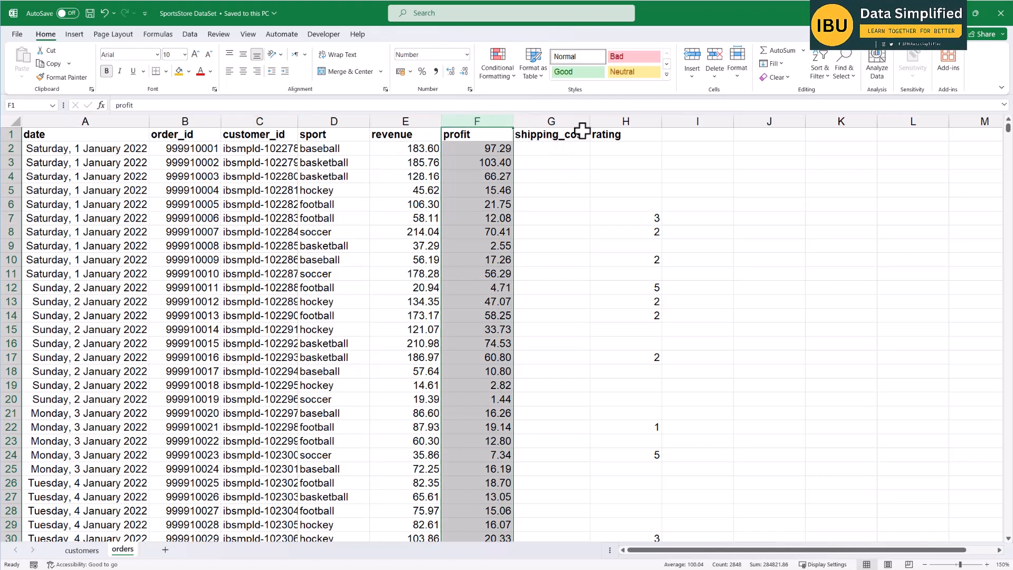
click(557, 117)
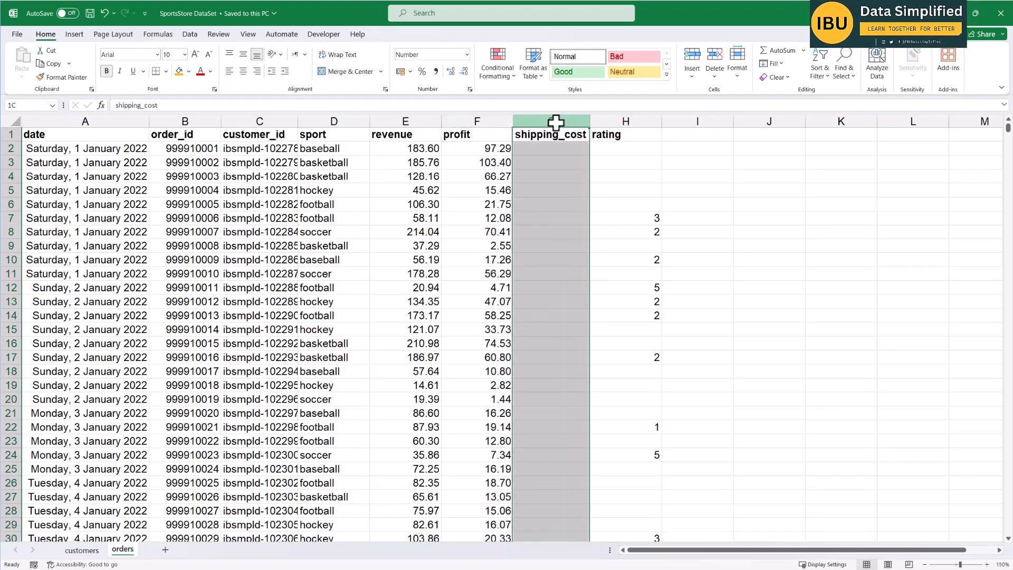
click(622, 115)
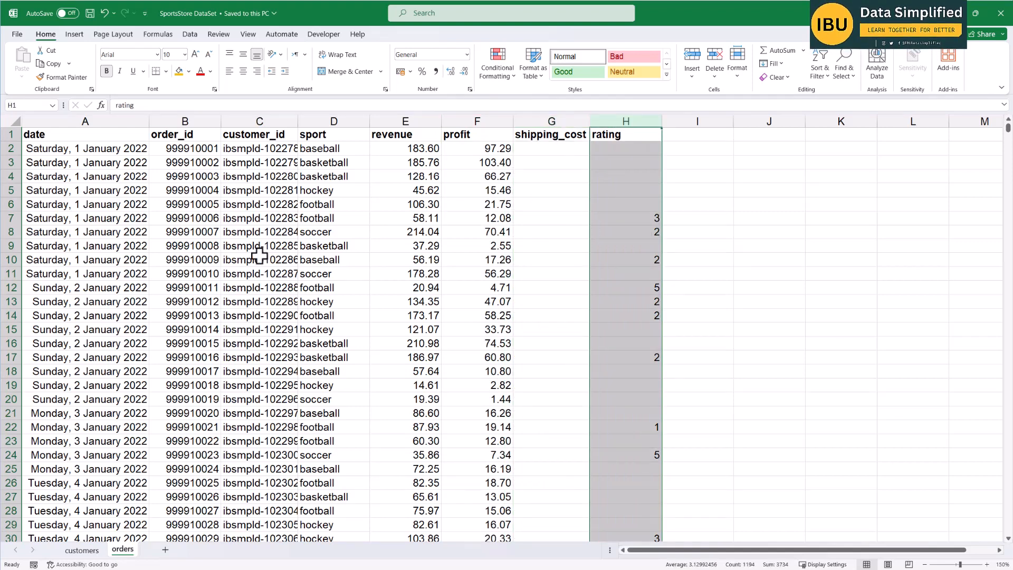
Examine the customer_id, first_name and last_name columns on the customers sheet, including the numeric part of the first ID.
click(82, 550)
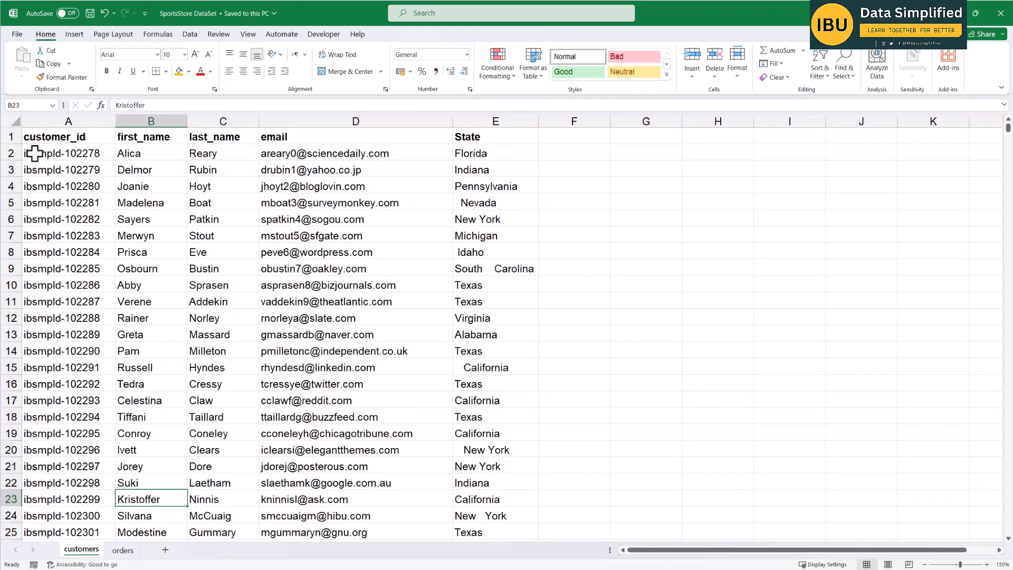
click(78, 158)
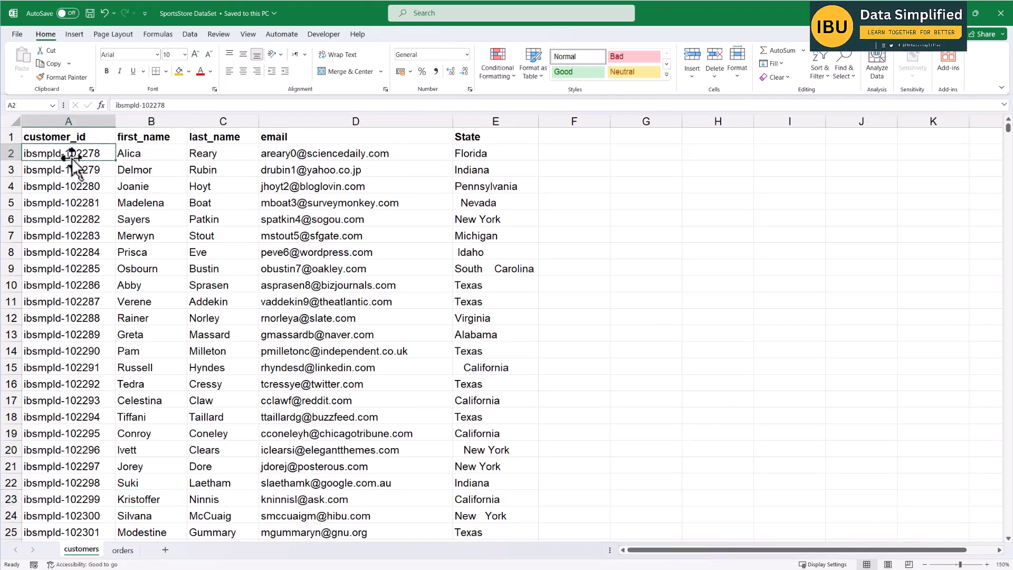
scroll(69, 159, up, 2)
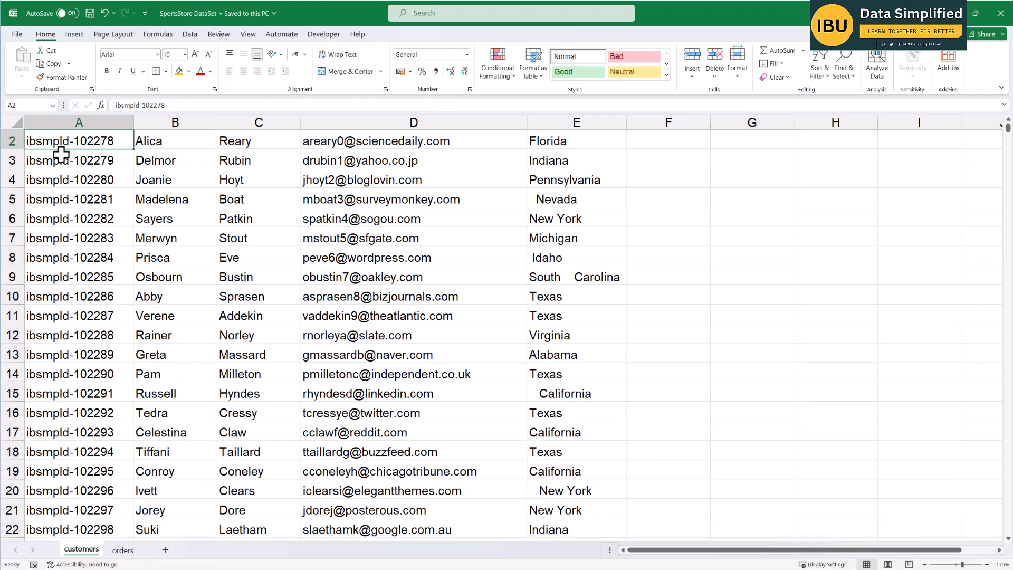
scroll(80, 182, up, 1)
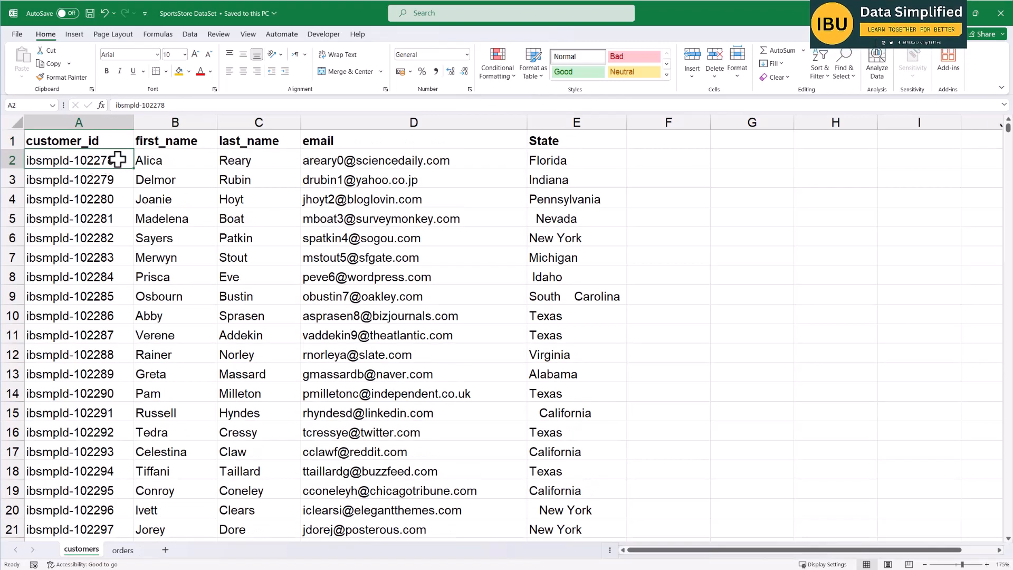
click(87, 123)
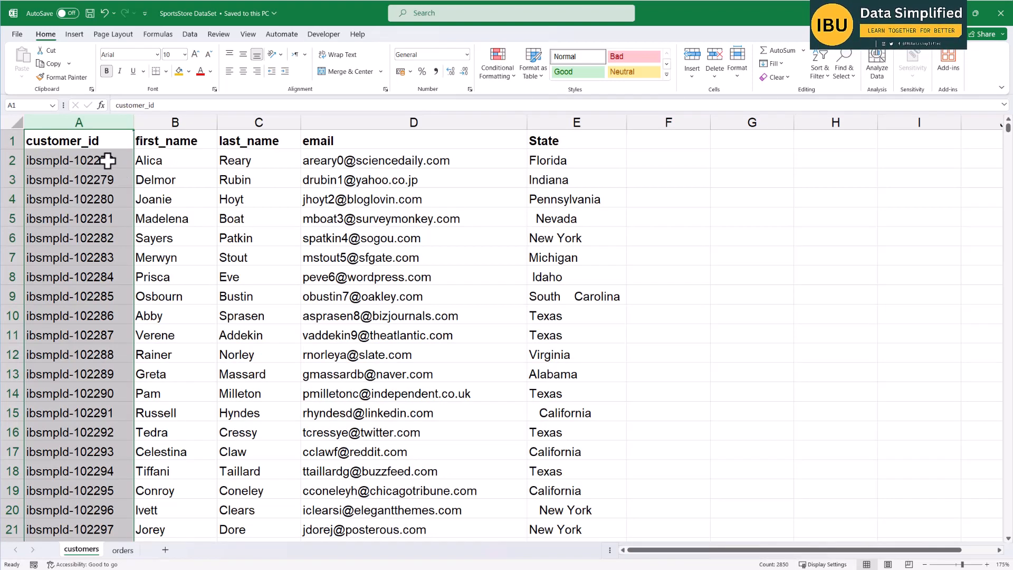
click(110, 160)
double_click(114, 160)
drag(115, 160, 74, 161)
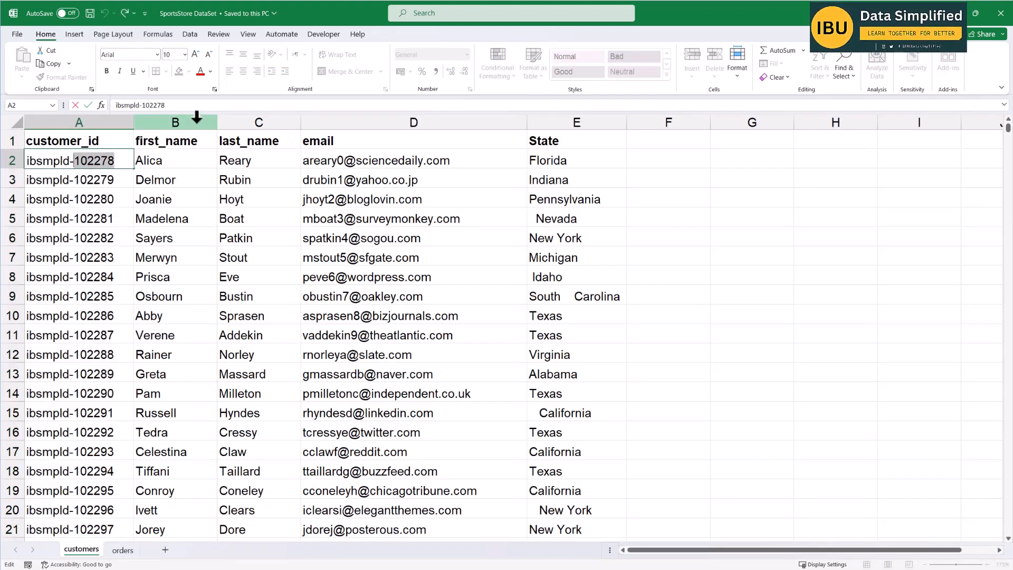
drag(200, 121, 257, 125)
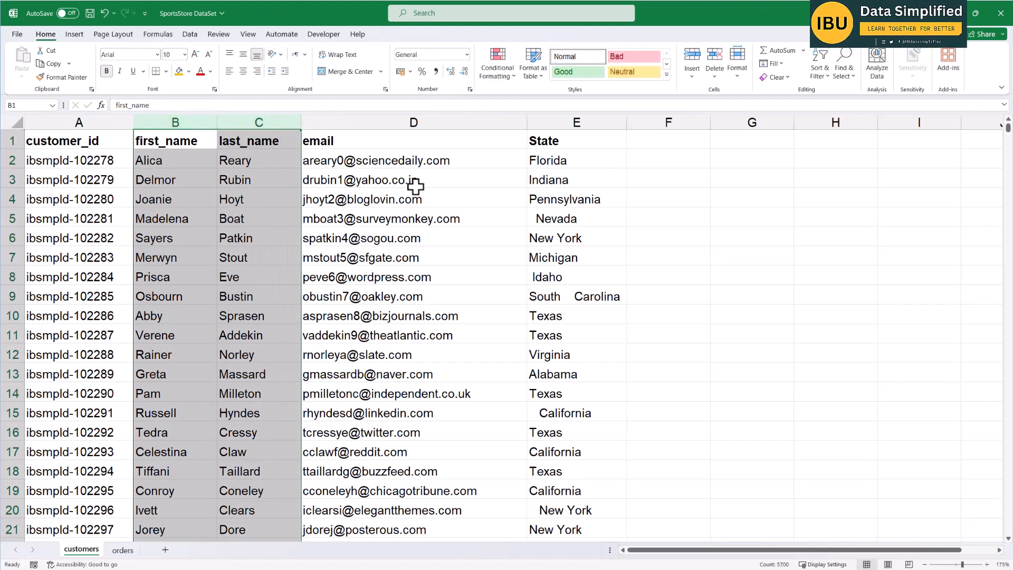
click(99, 123)
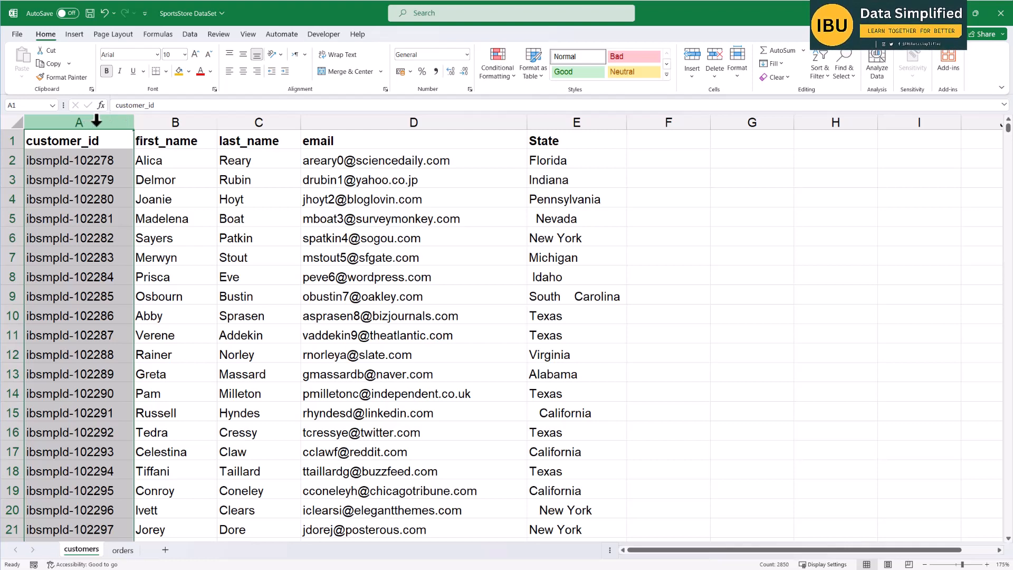
click(190, 34)
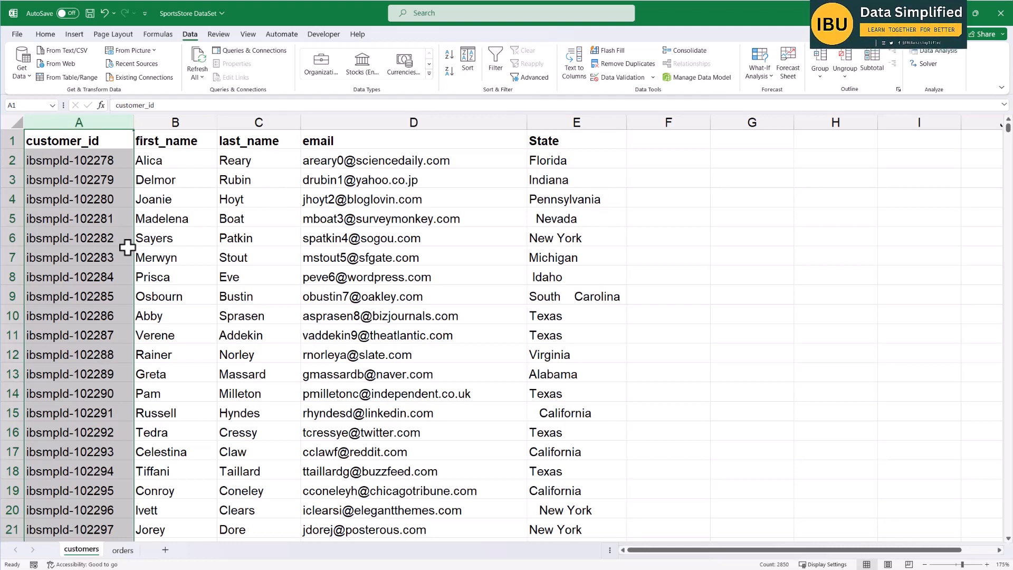
click(46, 34)
Turn on filtering for the customers header row and inspect the customer_id filter list without applying a filter.
click(95, 157)
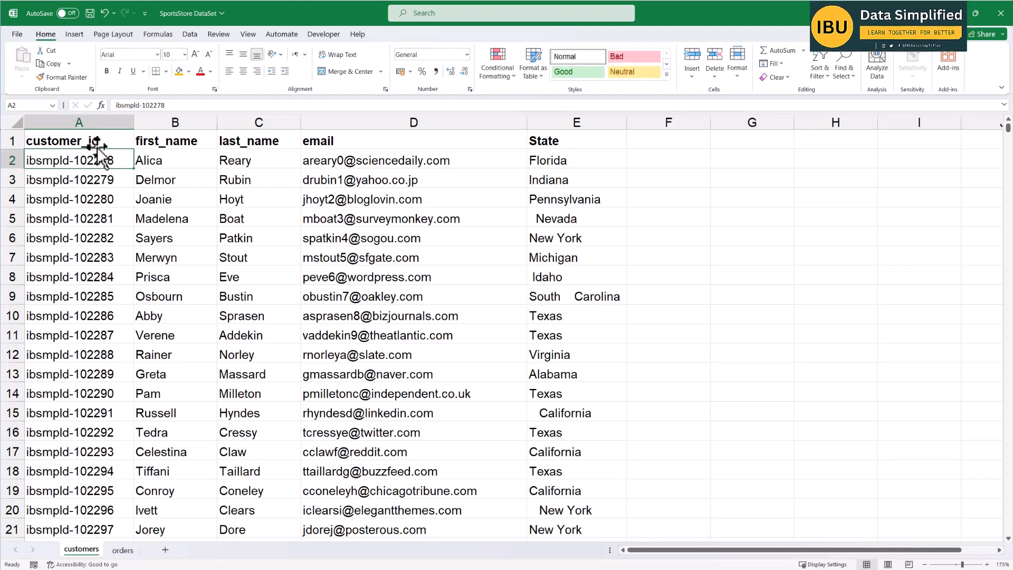
click(95, 144)
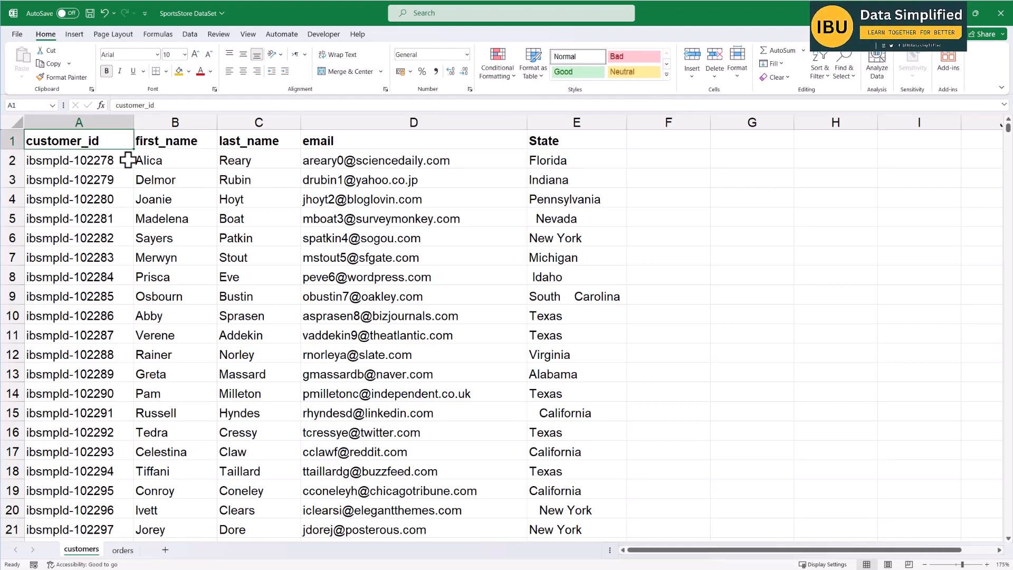
key(ctrl+shift+l)
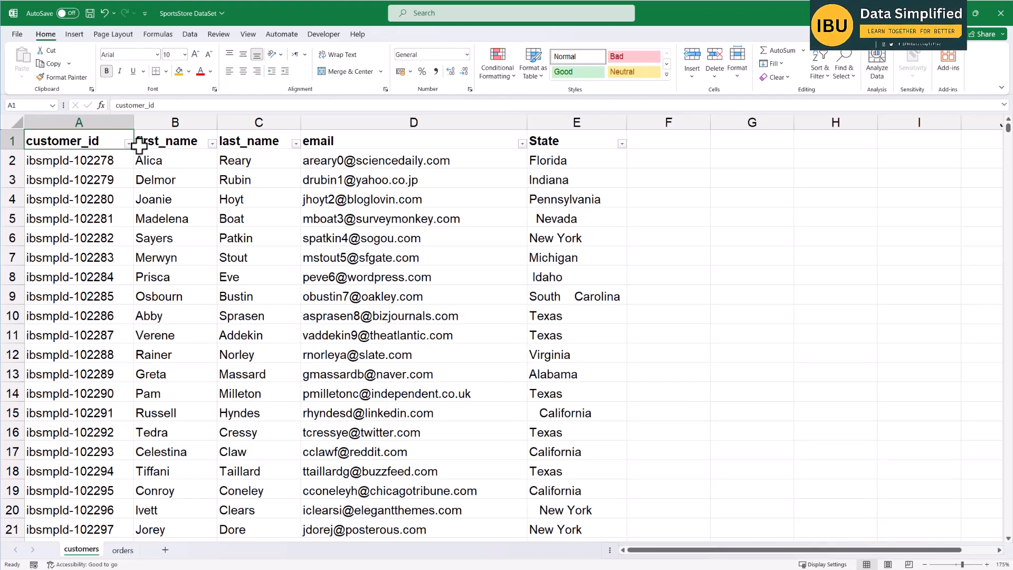
click(129, 143)
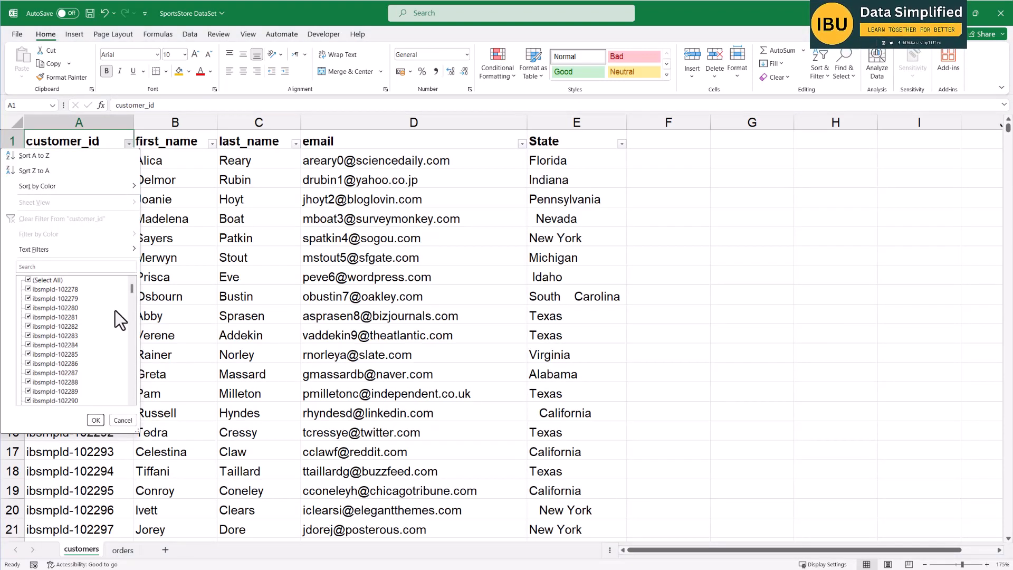
drag(131, 290, 131, 337)
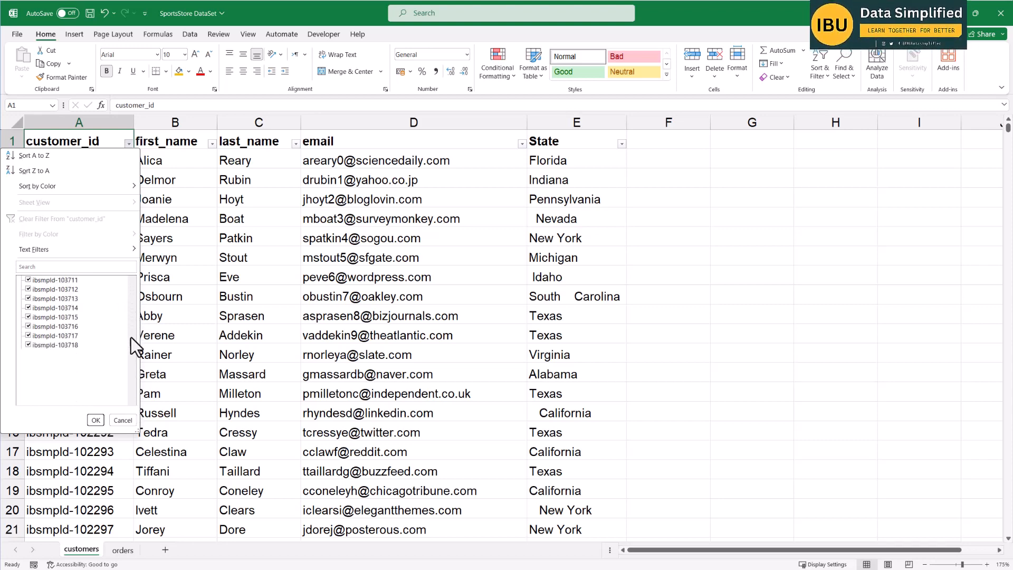
click(124, 420)
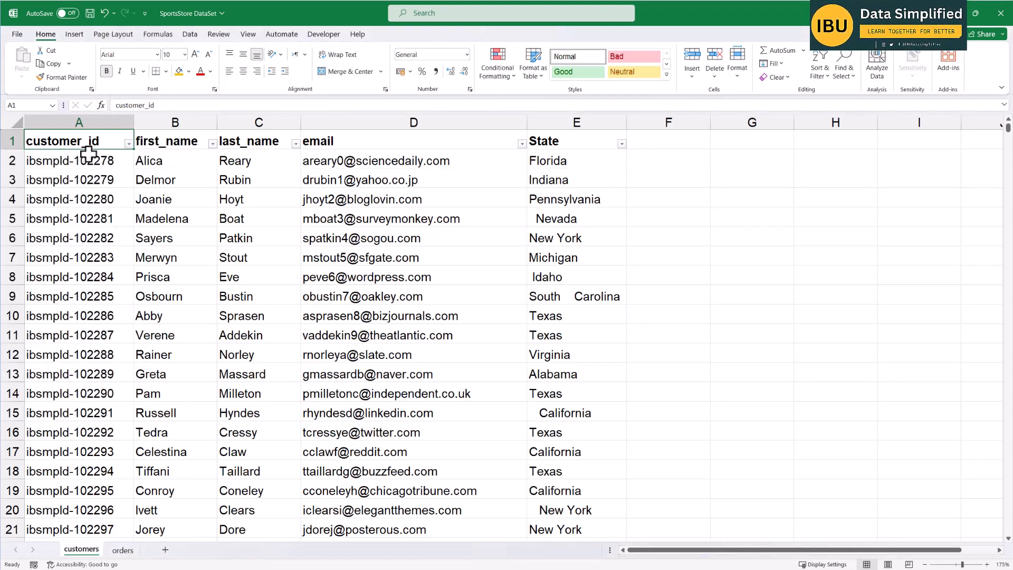
Highlight duplicate values in the customer_id column using Light Red Fill with Dark Red Text.
click(88, 119)
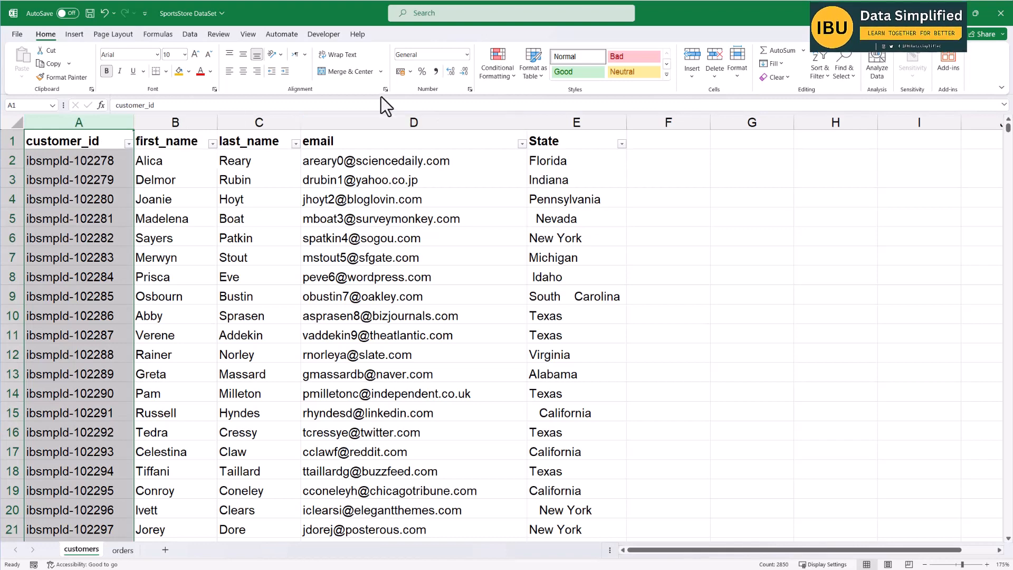
click(506, 75)
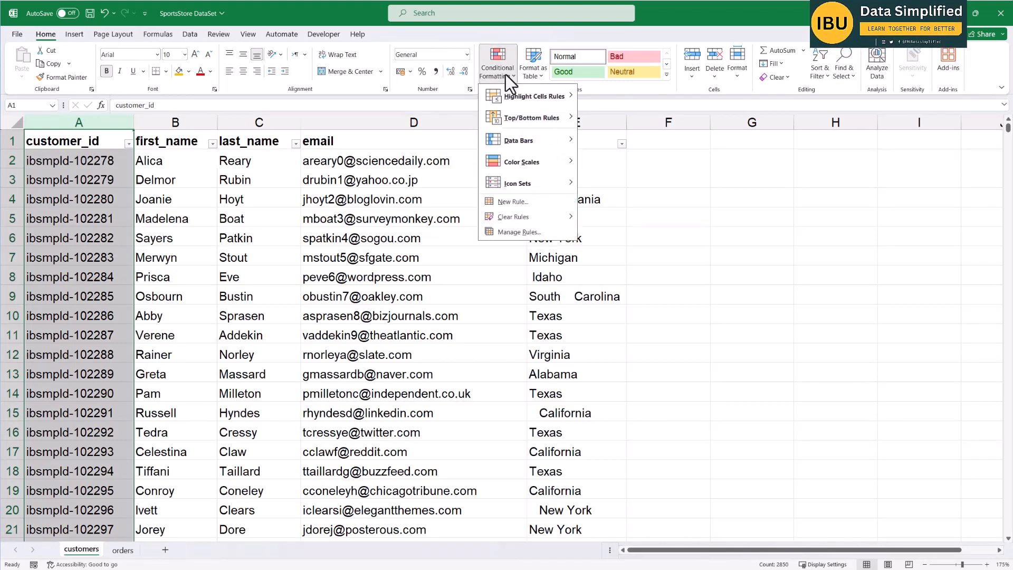
mouse_move(538, 96)
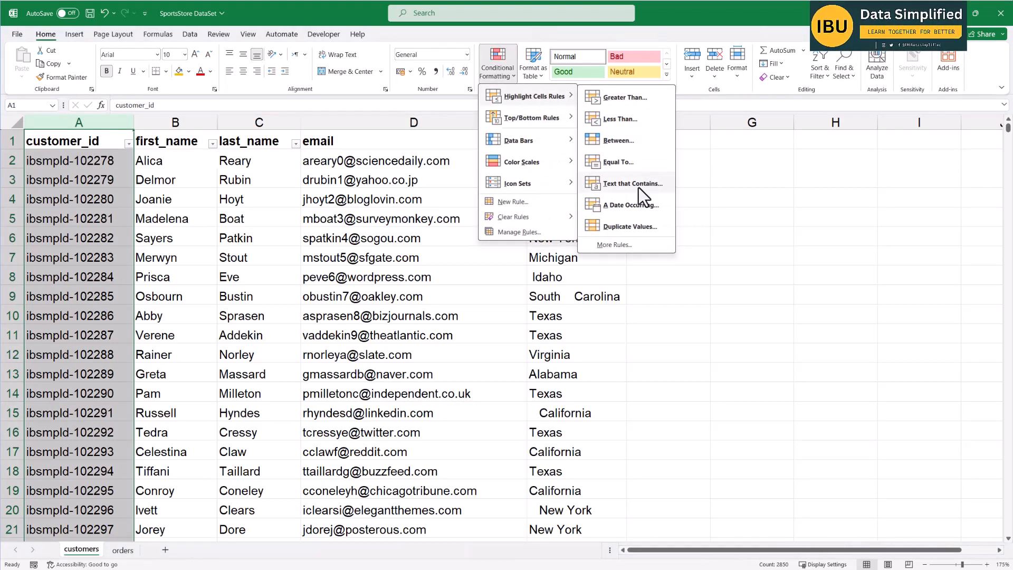
click(613, 227)
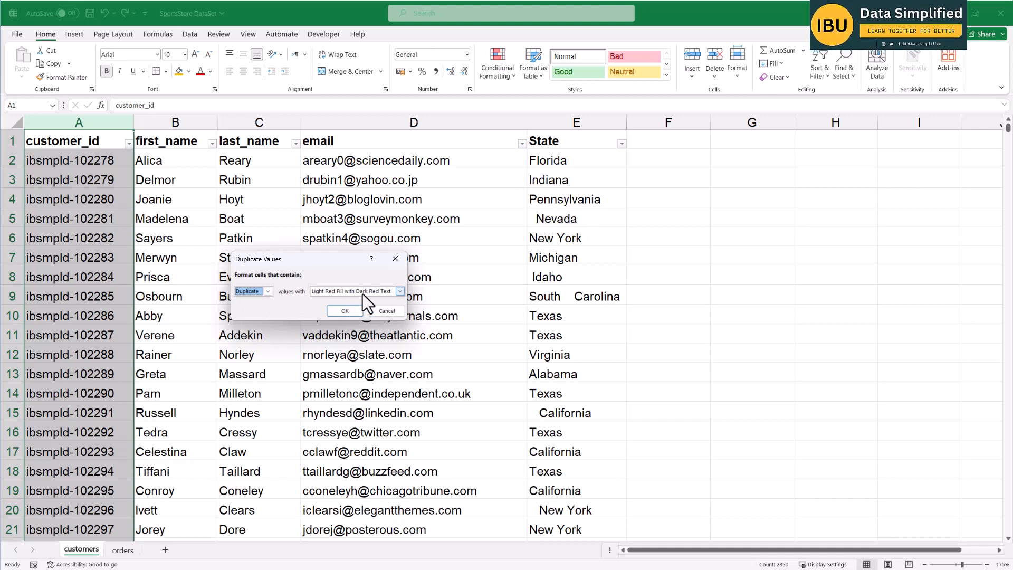
click(345, 311)
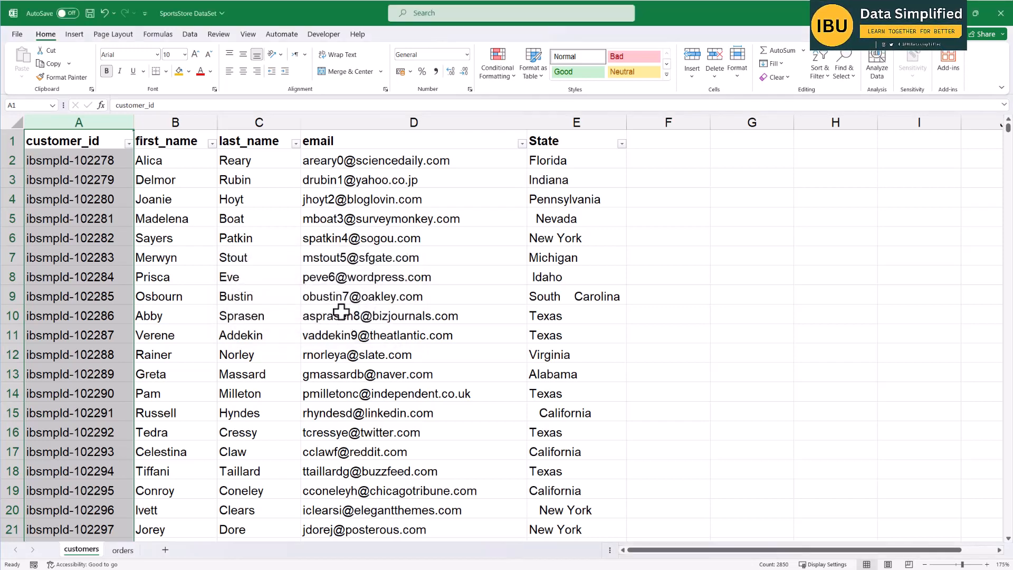
Review the highlighted duplicate customer IDs against the names in their rows, and reselect the customer_id column.
scroll(63, 264, down, 11)
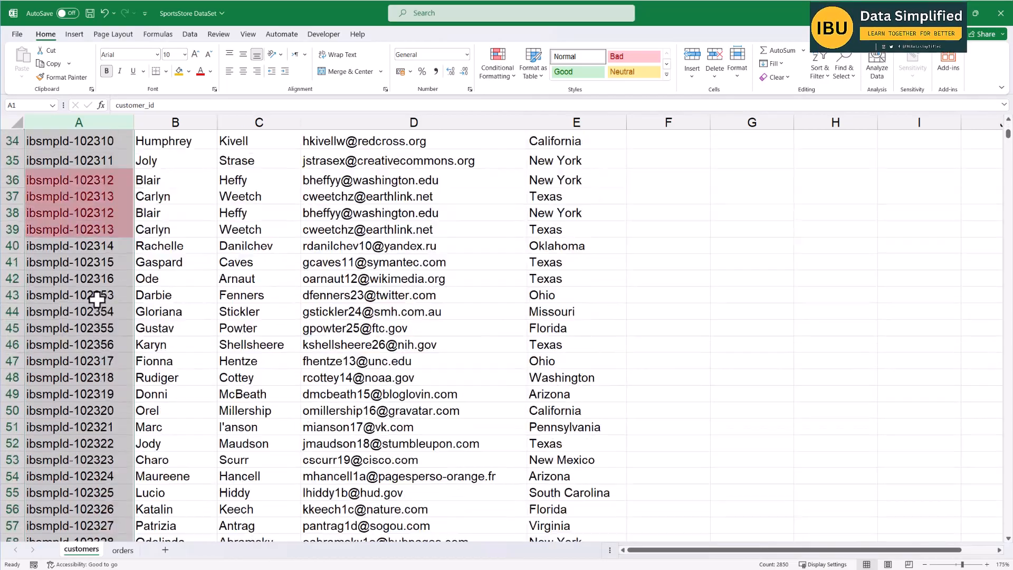
scroll(96, 300, up, 4)
scroll(97, 411, down, 5)
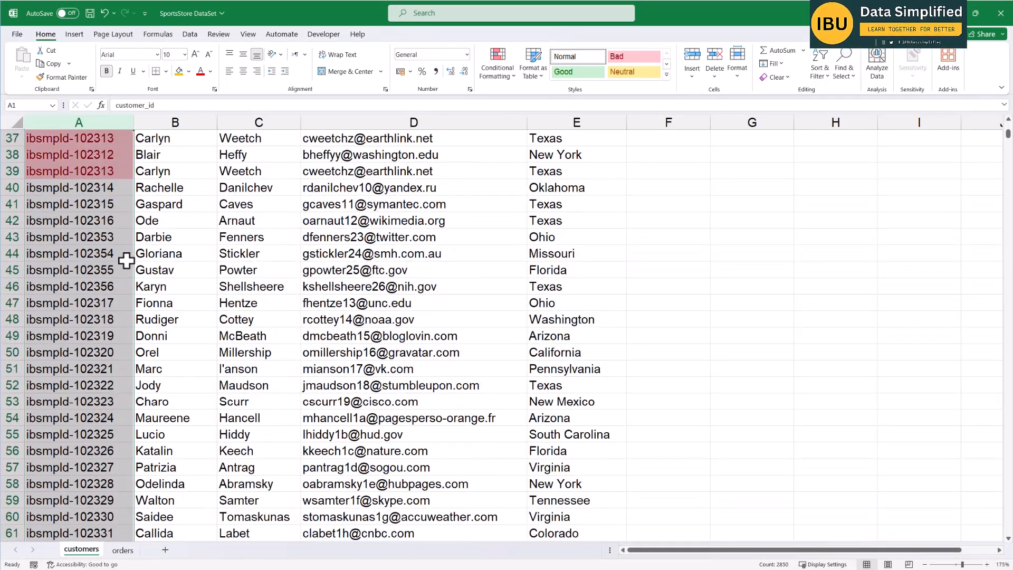
scroll(109, 260, down, 20)
scroll(110, 260, up, 15)
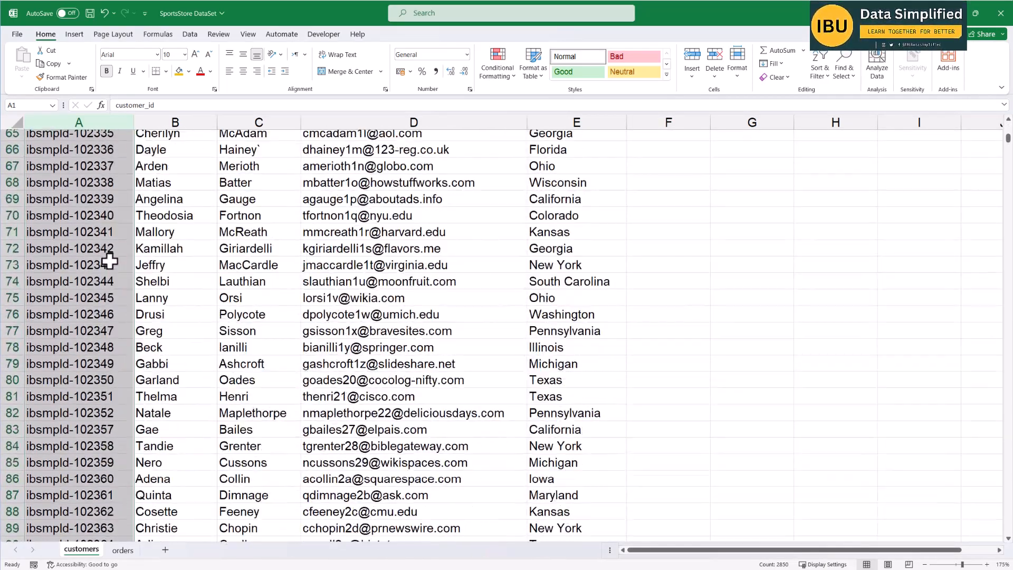
scroll(109, 260, up, 20)
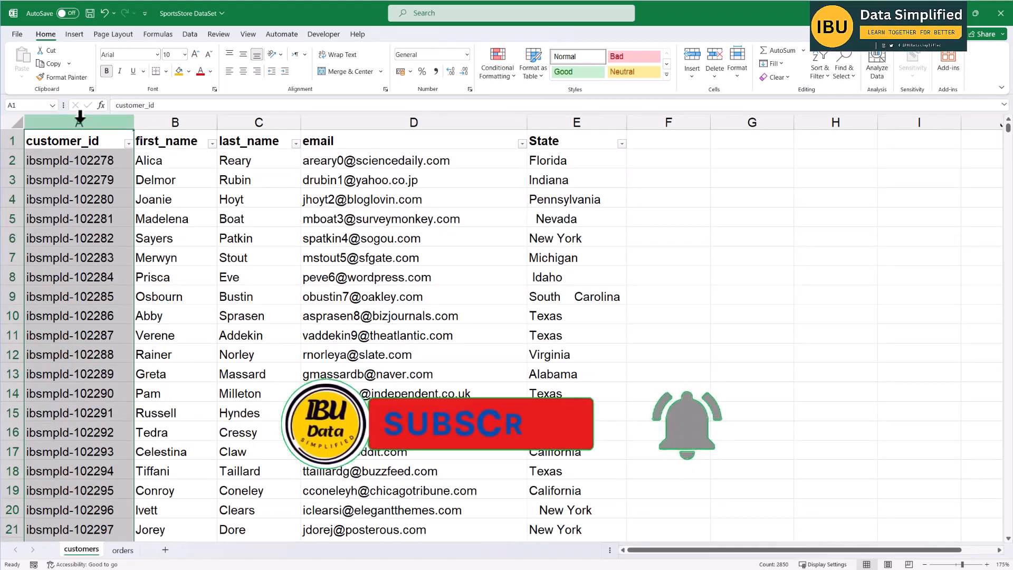
click(159, 122)
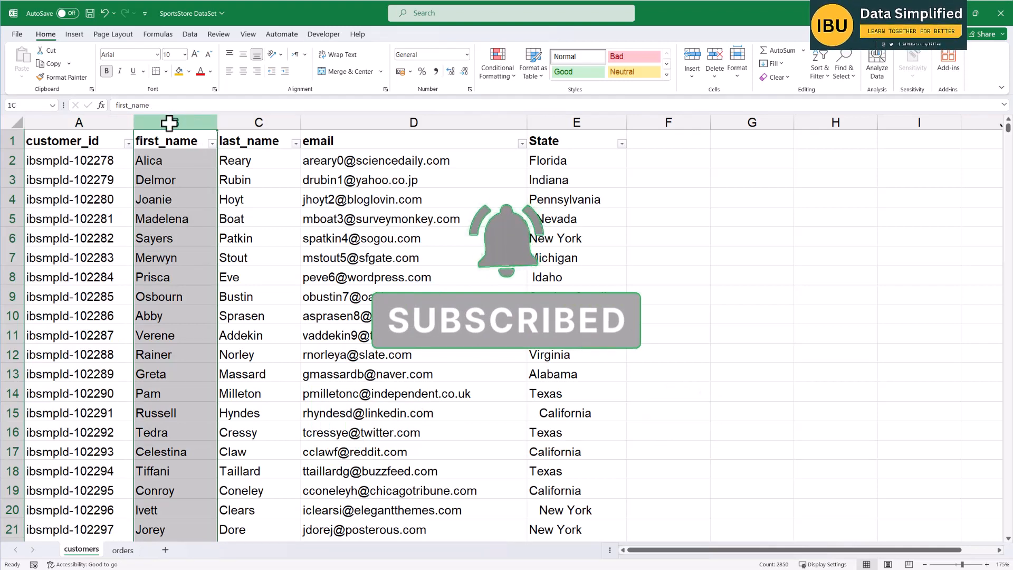
scroll(85, 377, down, 7)
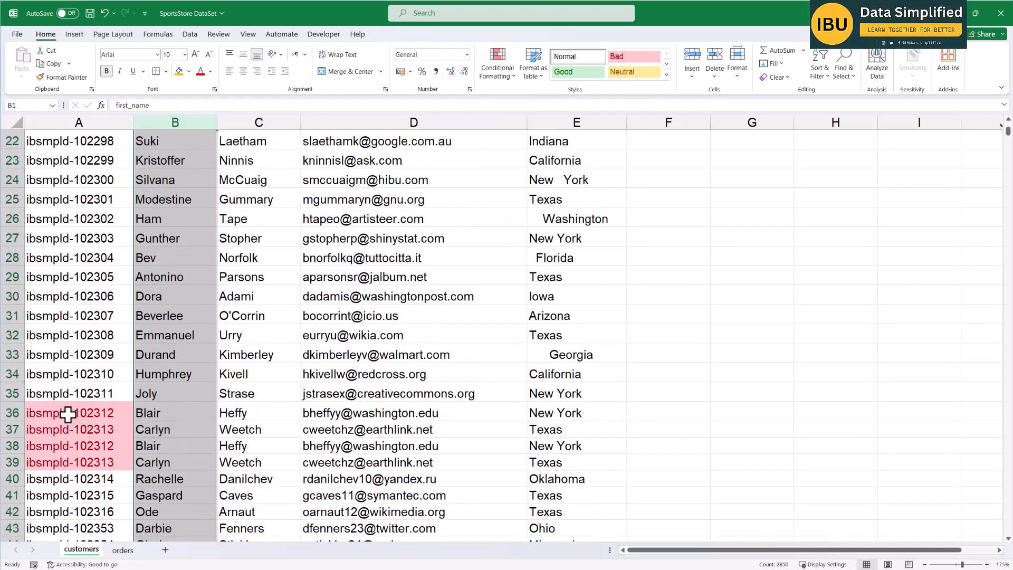
scroll(67, 411, up, 7)
click(81, 122)
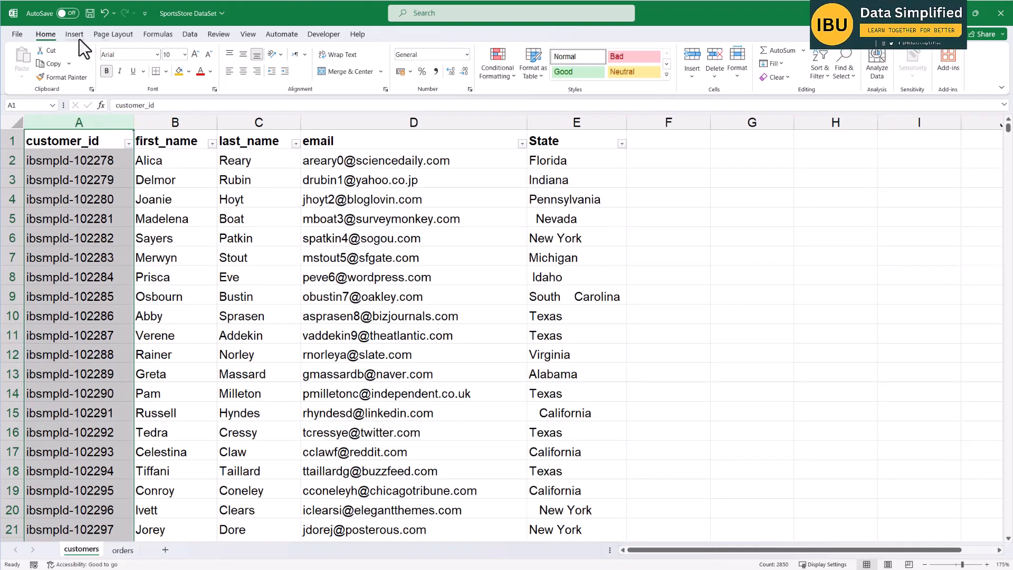
Remove duplicate rows from the customers data, expanding the selection and comparing all five columns from customer_id to State.
click(189, 34)
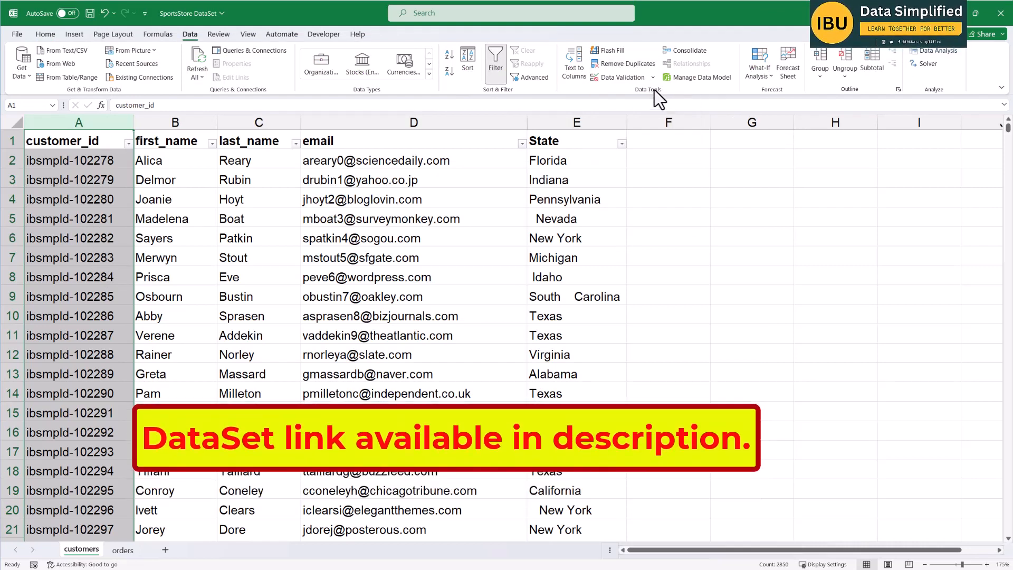
click(633, 65)
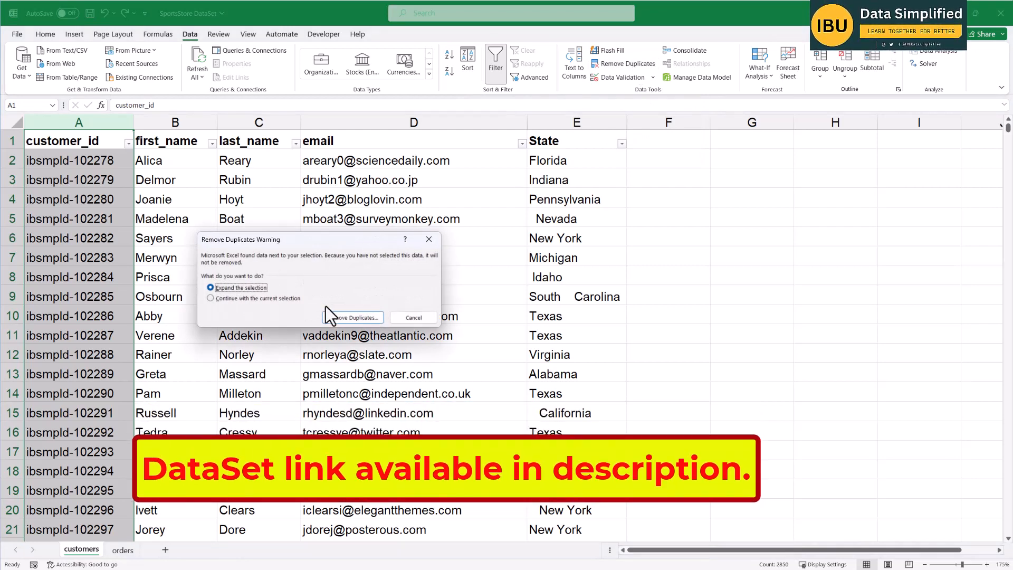
click(353, 318)
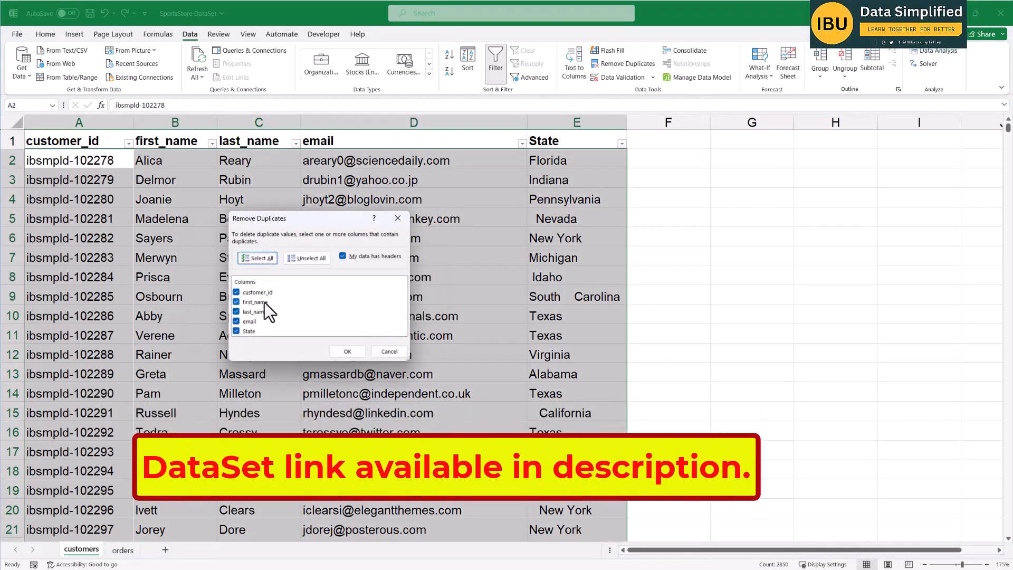
drag(407, 360, 473, 441)
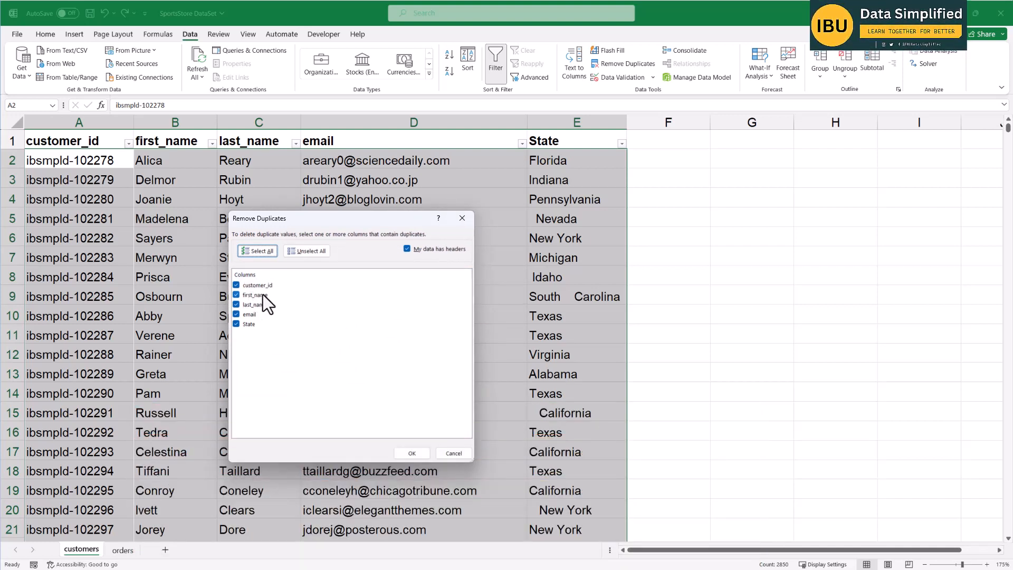
drag(356, 216, 410, 157)
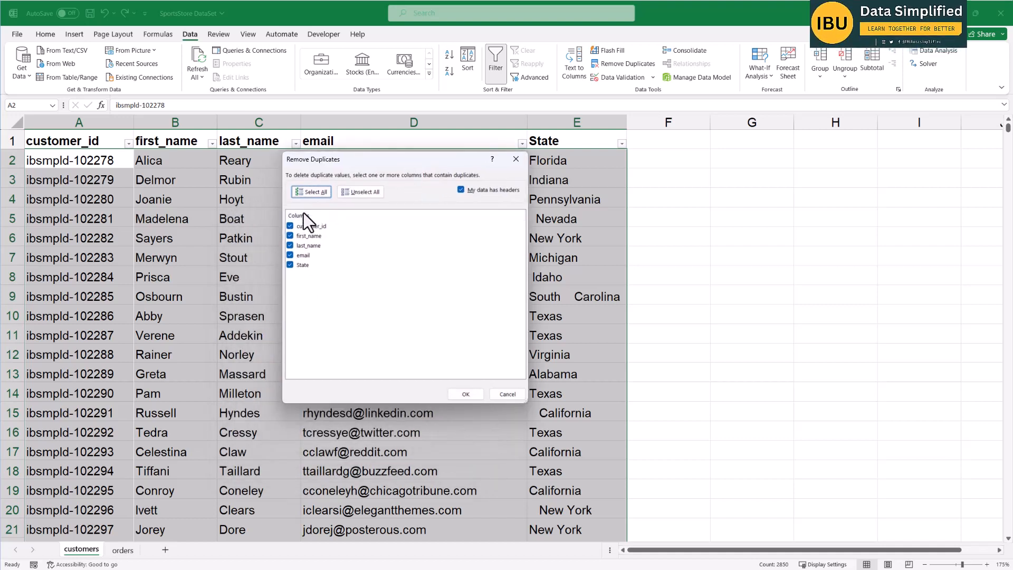
click(466, 394)
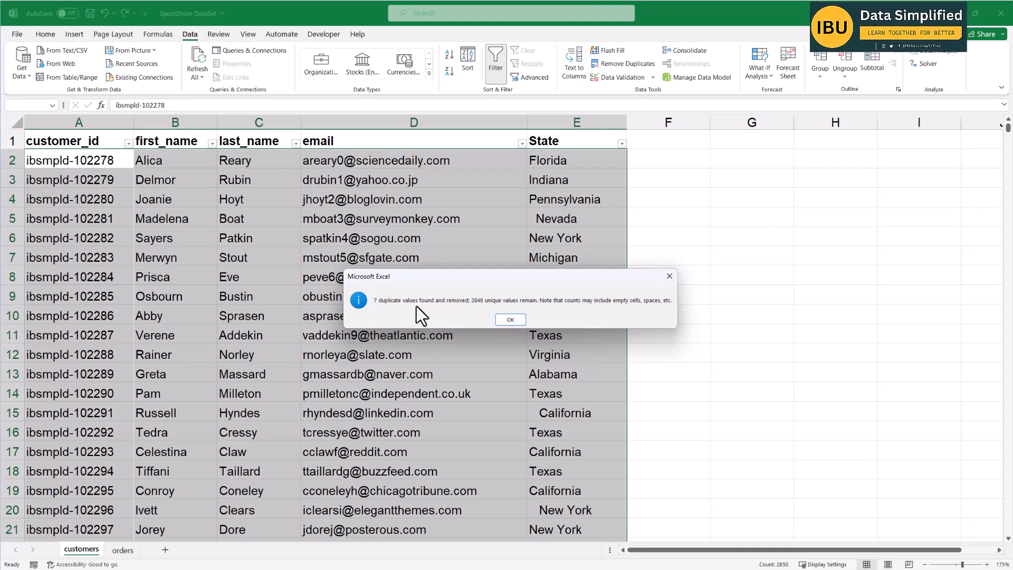
click(511, 320)
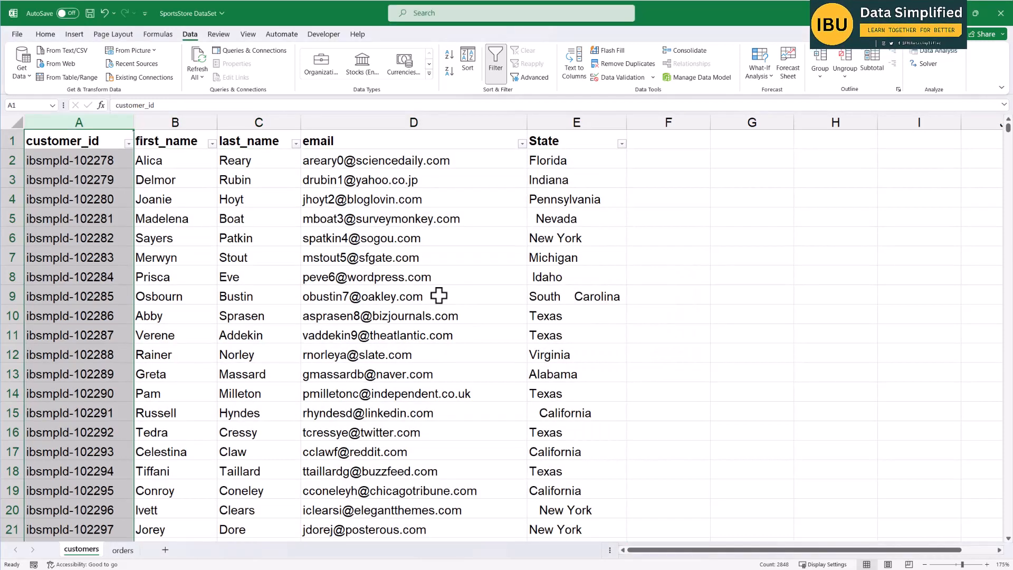
click(208, 234)
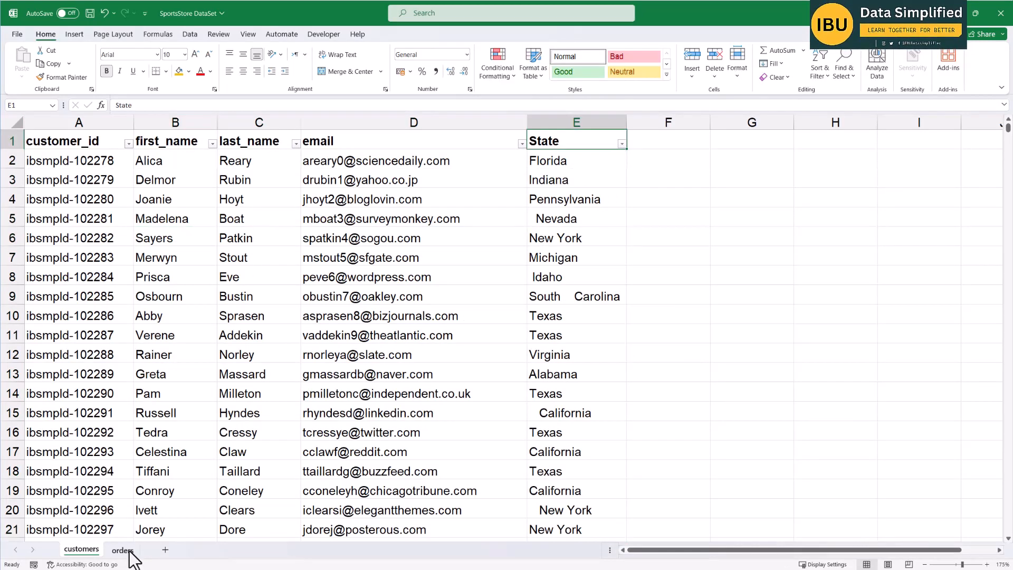
Highlight duplicate values in the order_id column of the orders sheet using Light Red Fill with Dark Red Text.
click(123, 550)
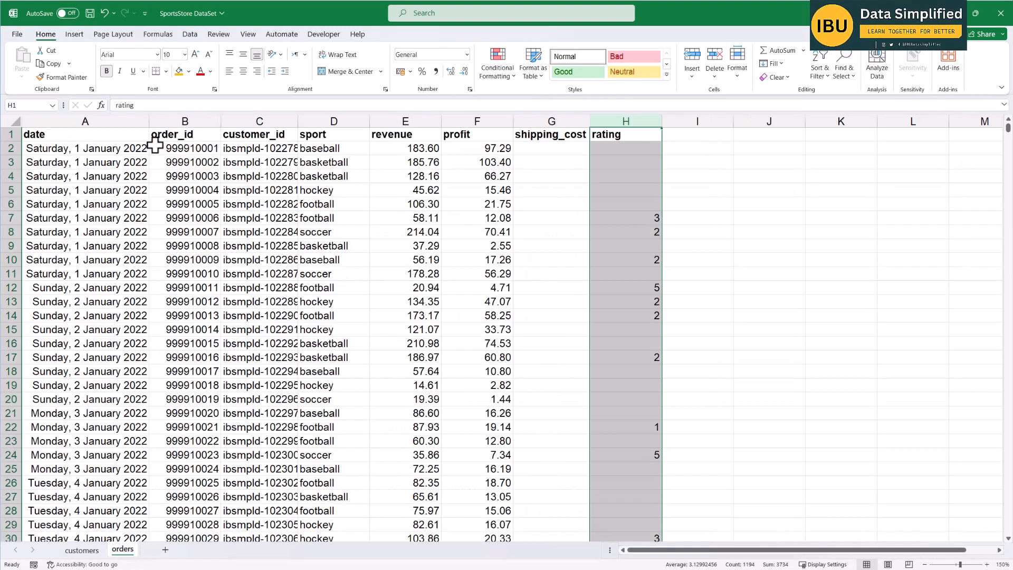
click(203, 121)
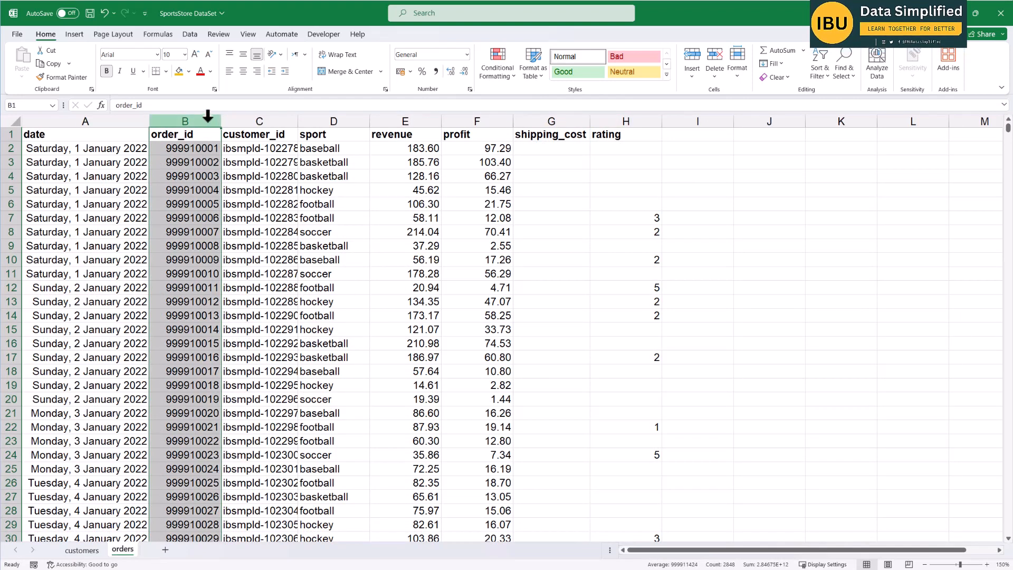
click(497, 66)
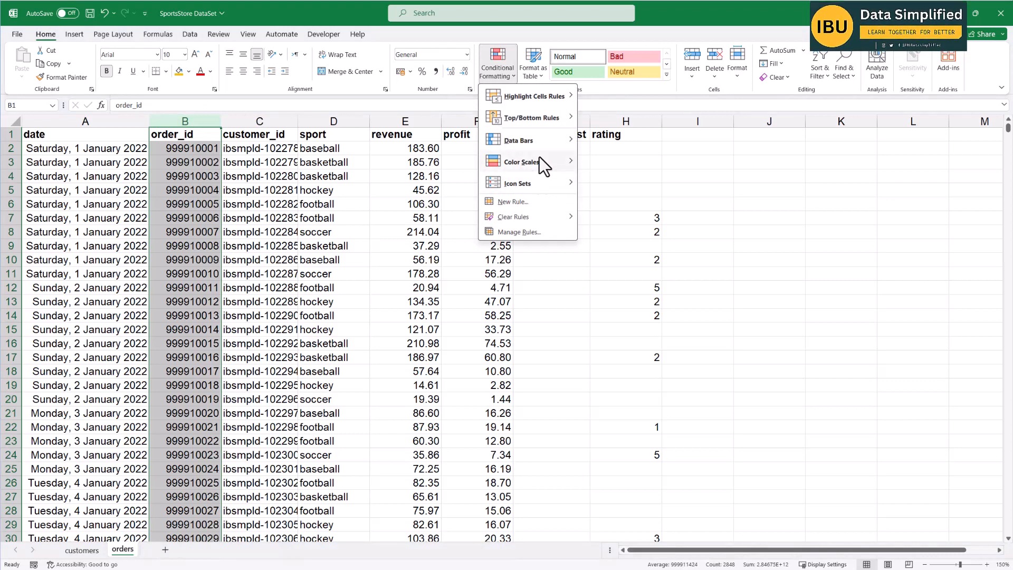
mouse_move(541, 98)
click(619, 229)
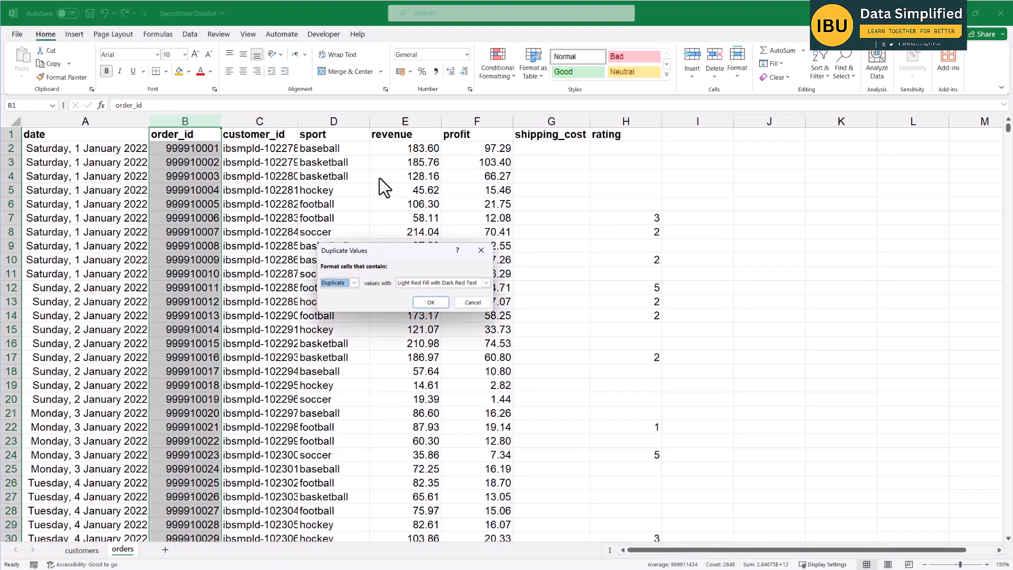
click(431, 303)
Turn on filtering for the orders header row and check the order_id sort-by-color options without applying a sort.
click(83, 130)
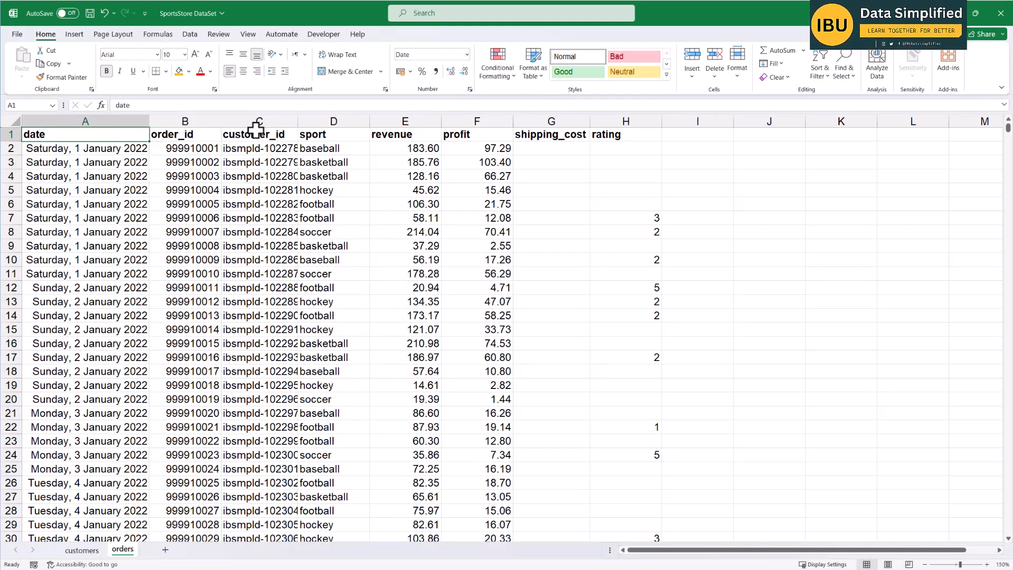
key(ctrl+shift+l)
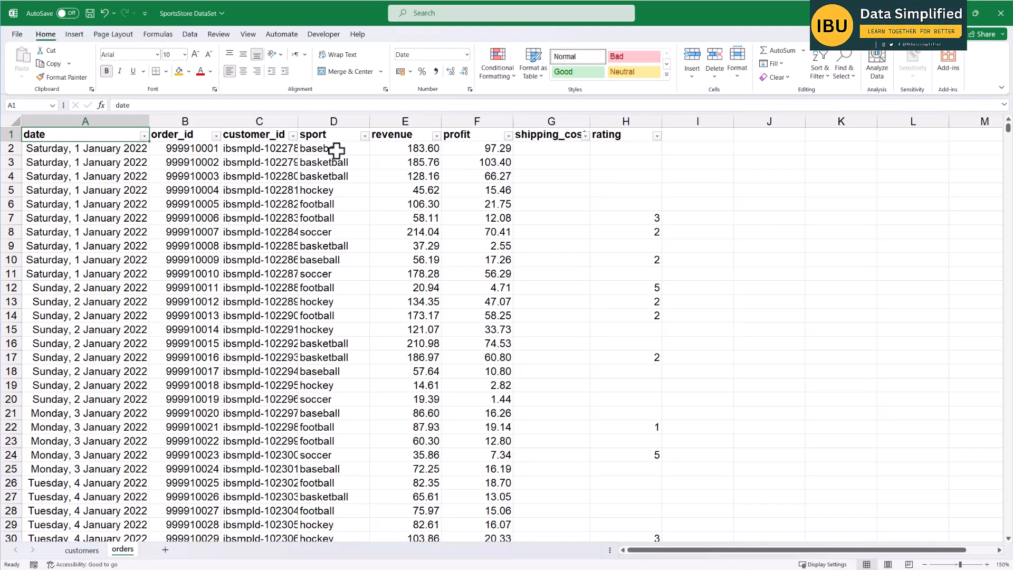
click(216, 136)
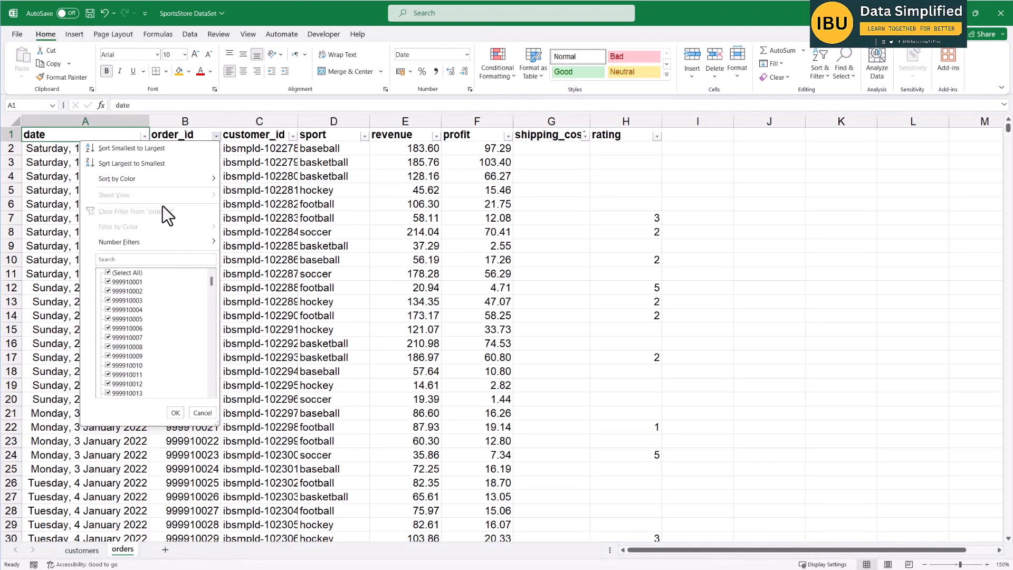
mouse_move(129, 179)
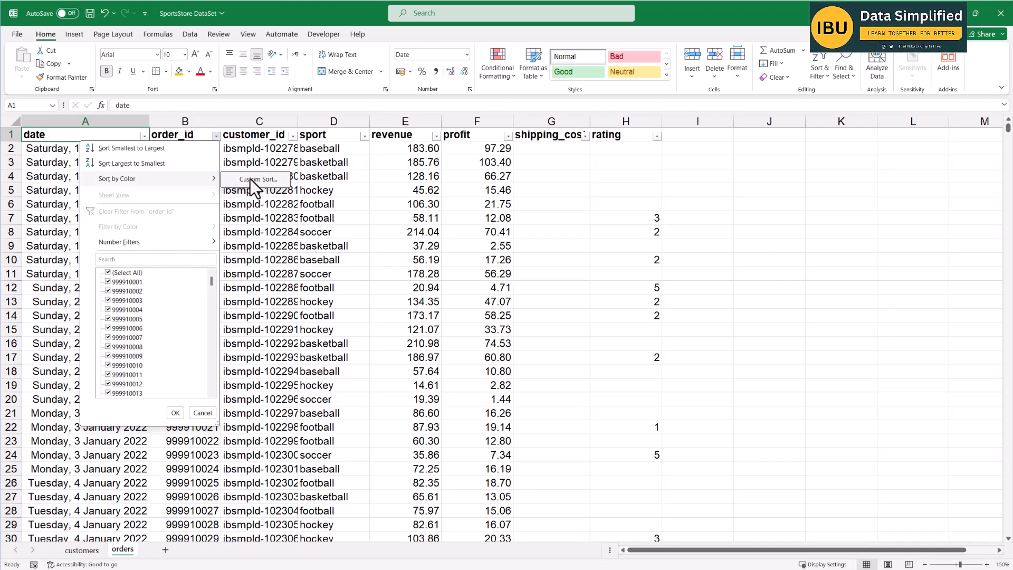
click(252, 178)
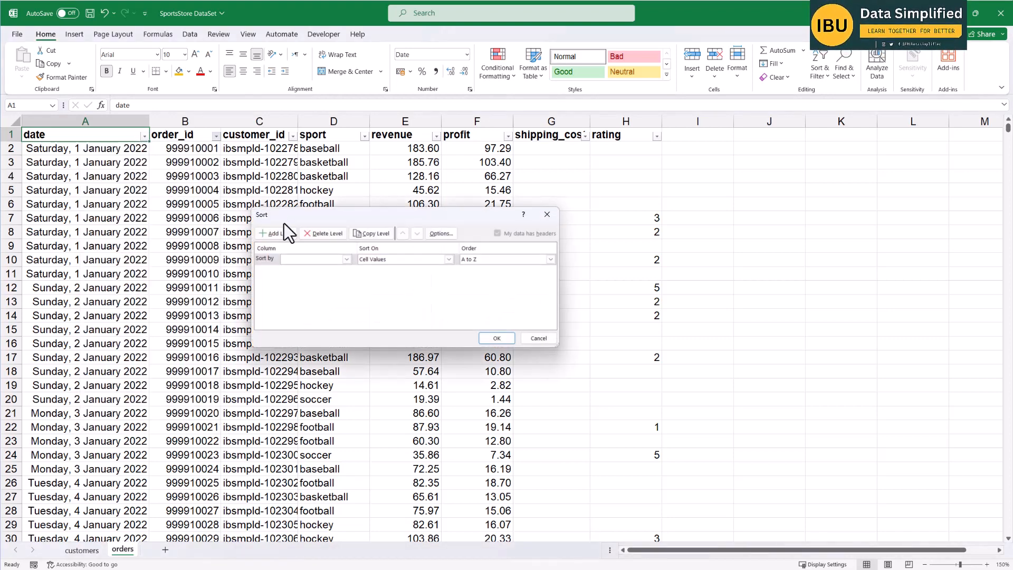
click(540, 339)
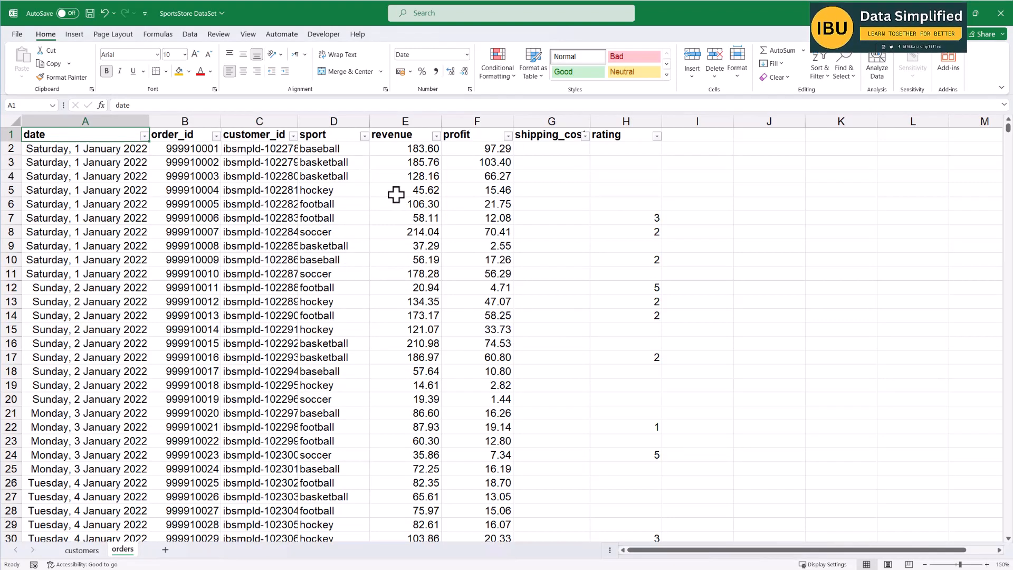
Insert an empty column between customer_id and first_name on the customers sheet.
click(76, 564)
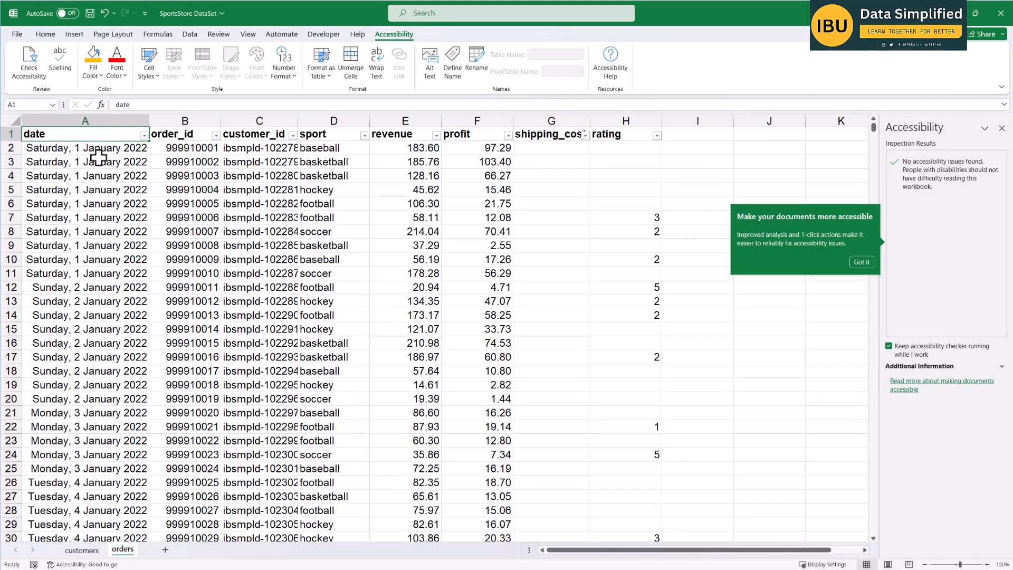
click(114, 189)
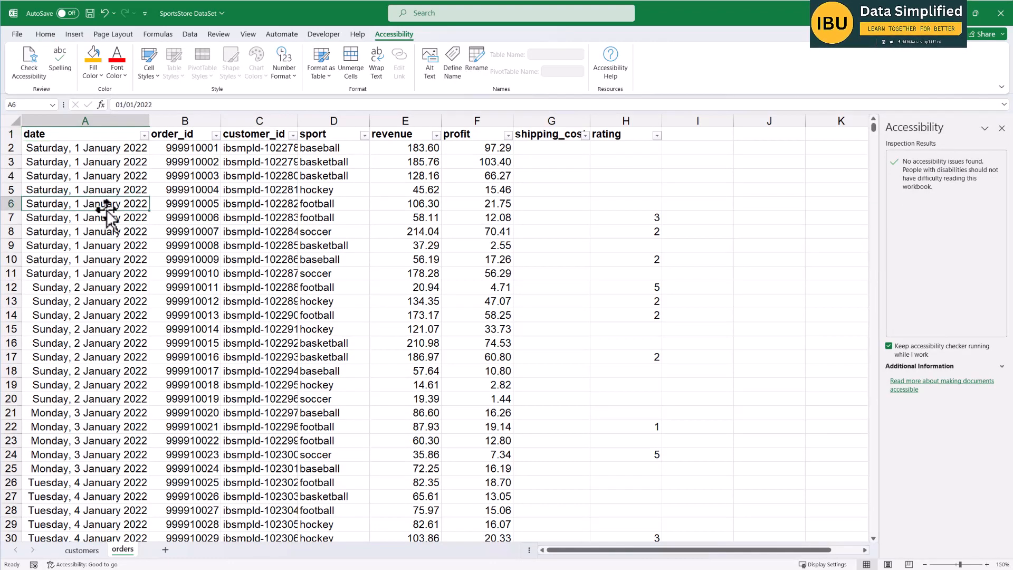
click(81, 550)
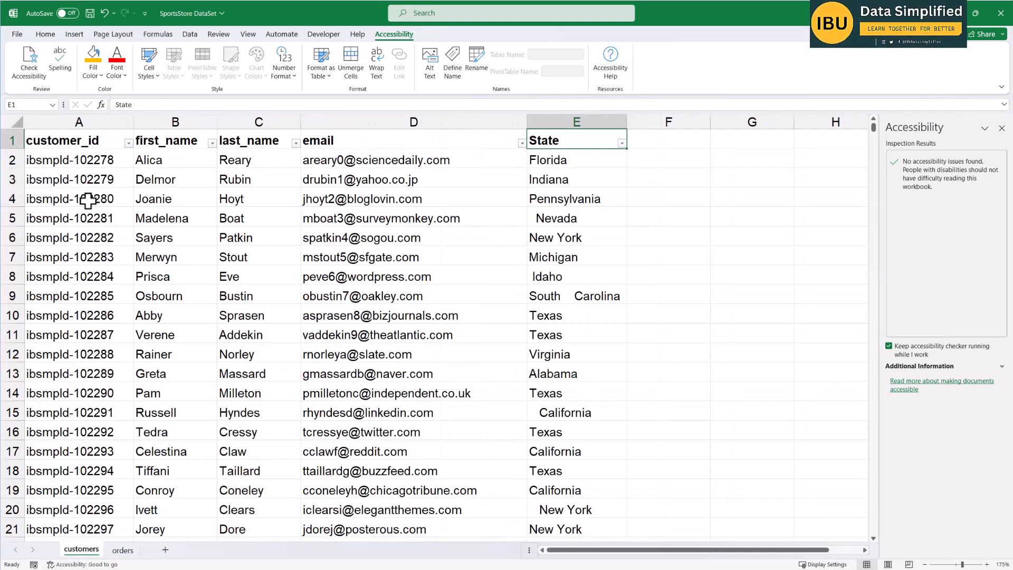
click(116, 121)
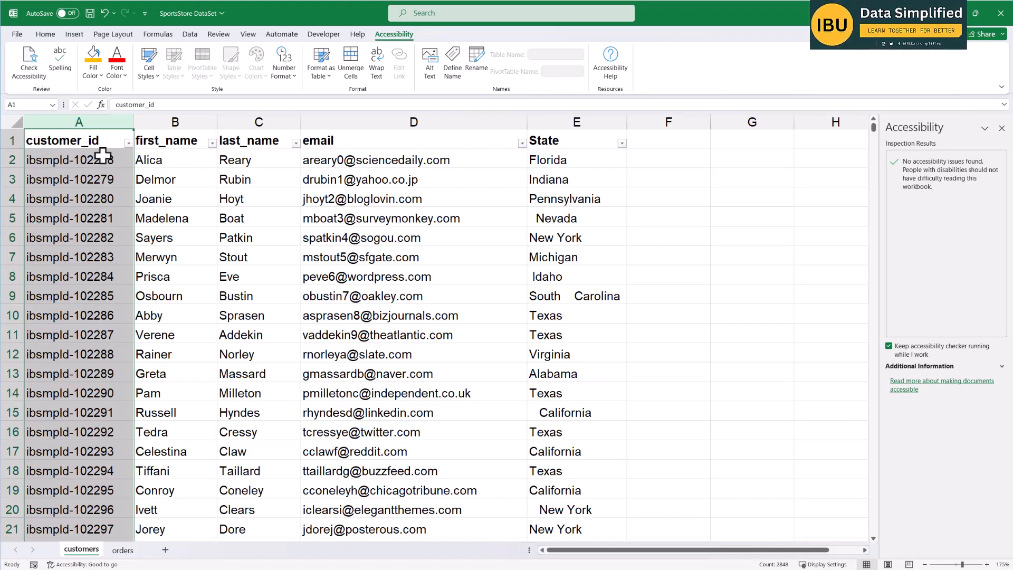
click(153, 121)
right_click(154, 120)
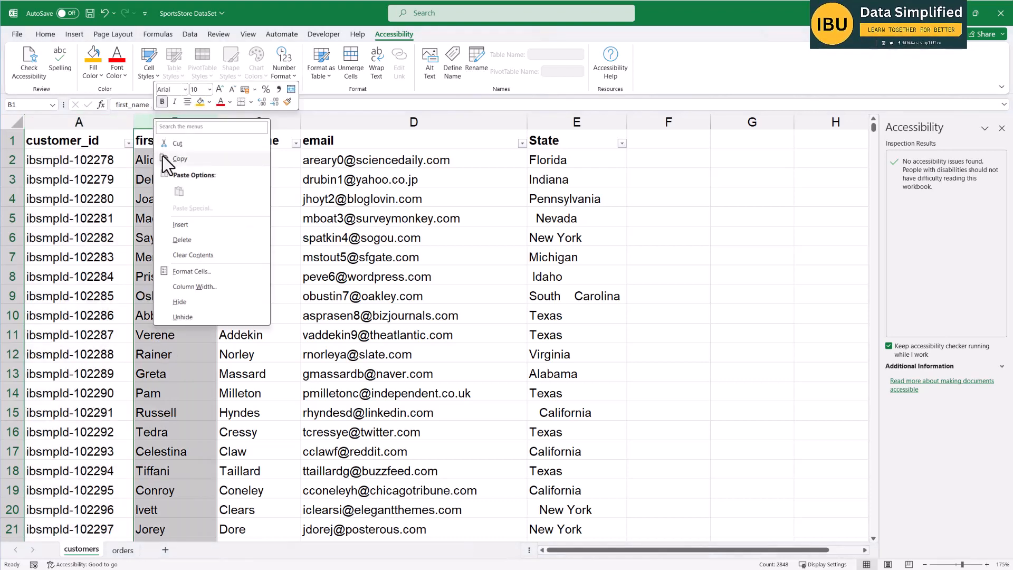
click(189, 226)
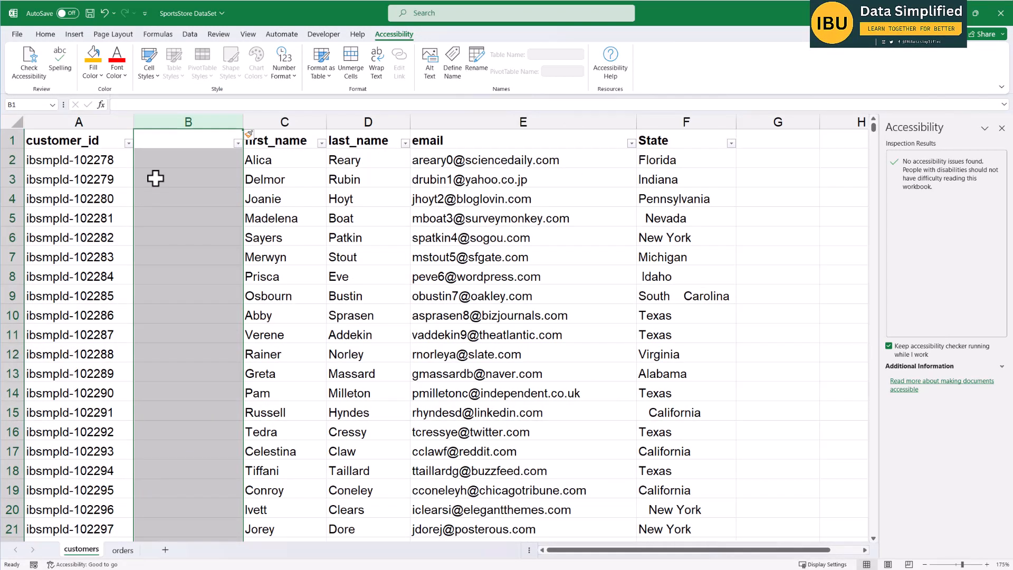
click(162, 158)
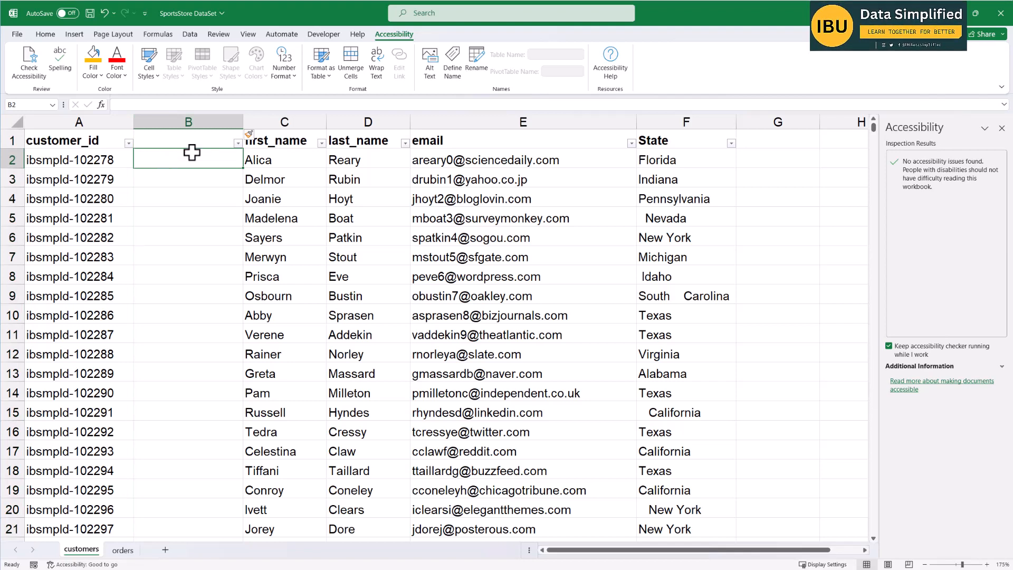
text(=)
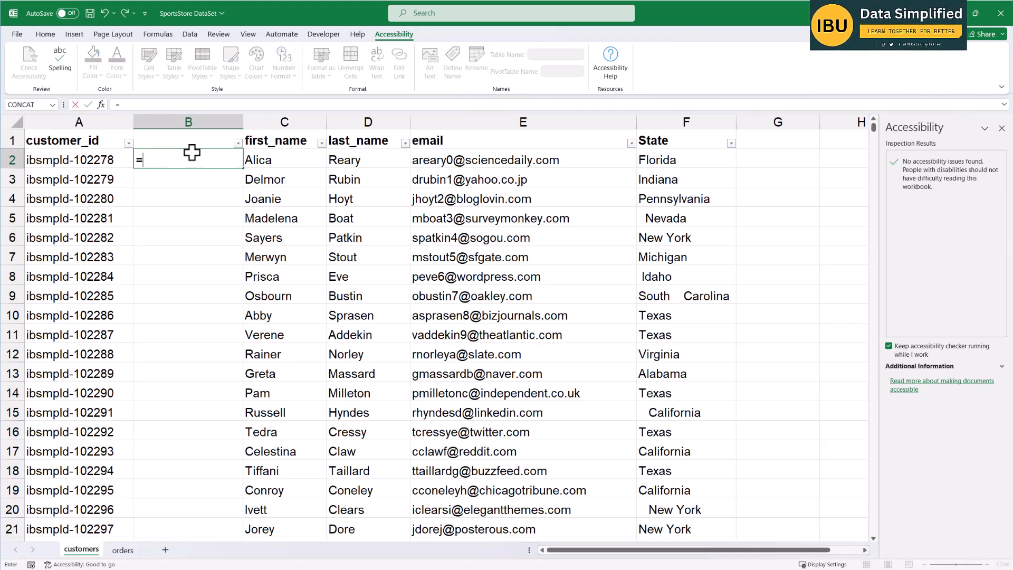
key(BackSpace)
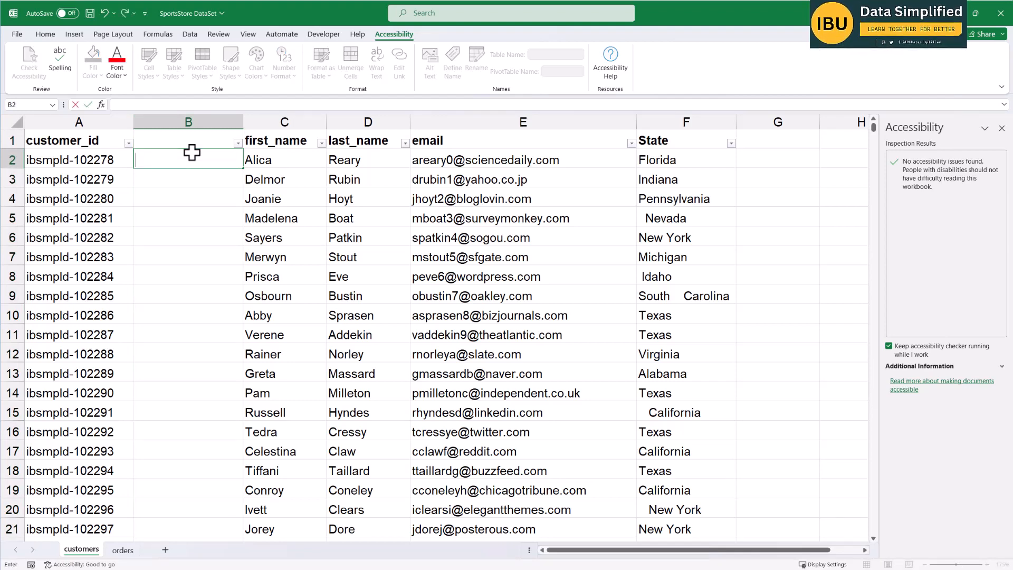
Split the customer_id column with Text to Columns as delimited data, using a hyphen as the custom delimiter and General format.
click(118, 116)
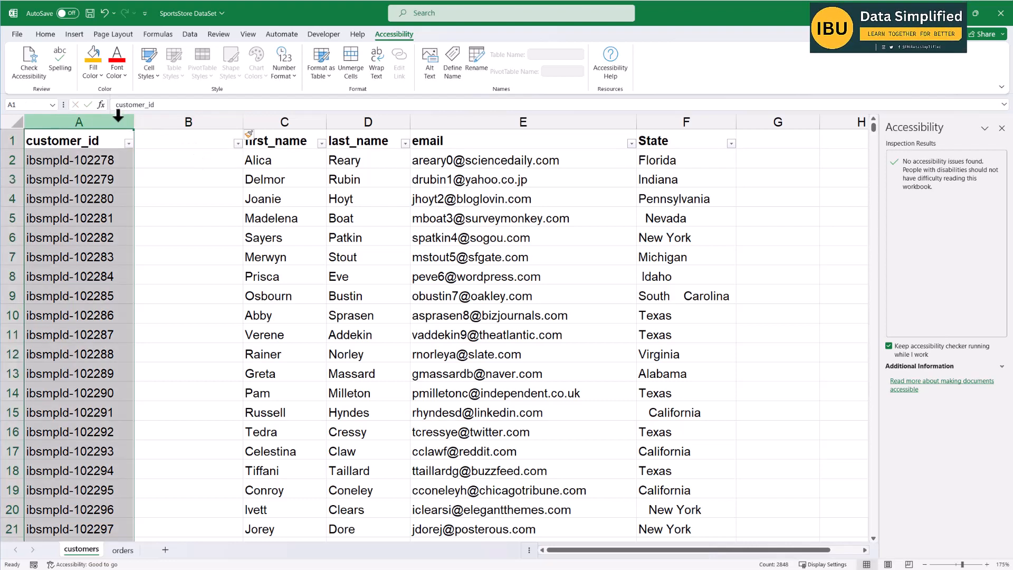
click(112, 166)
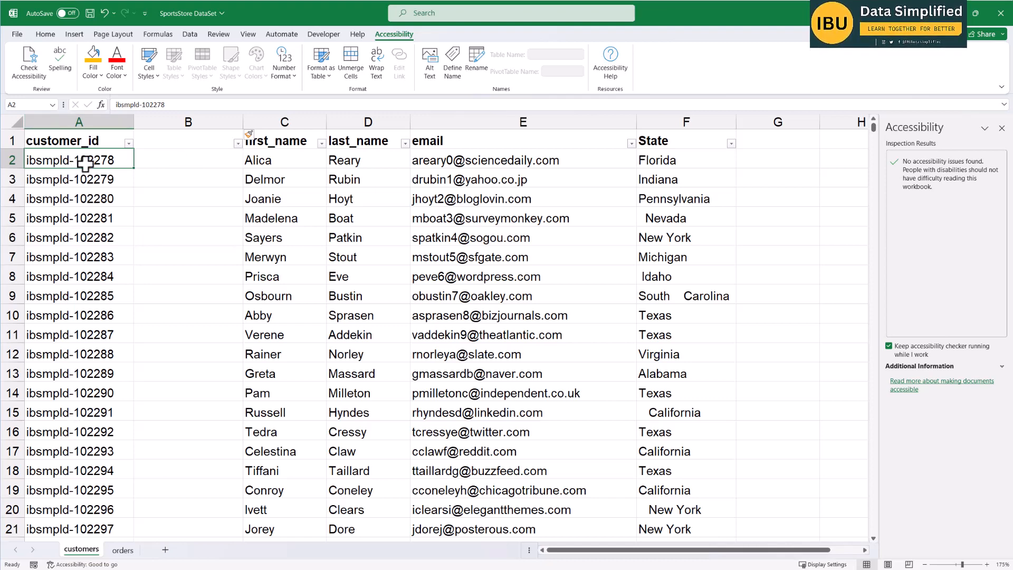
click(90, 122)
right_click(106, 122)
click(78, 124)
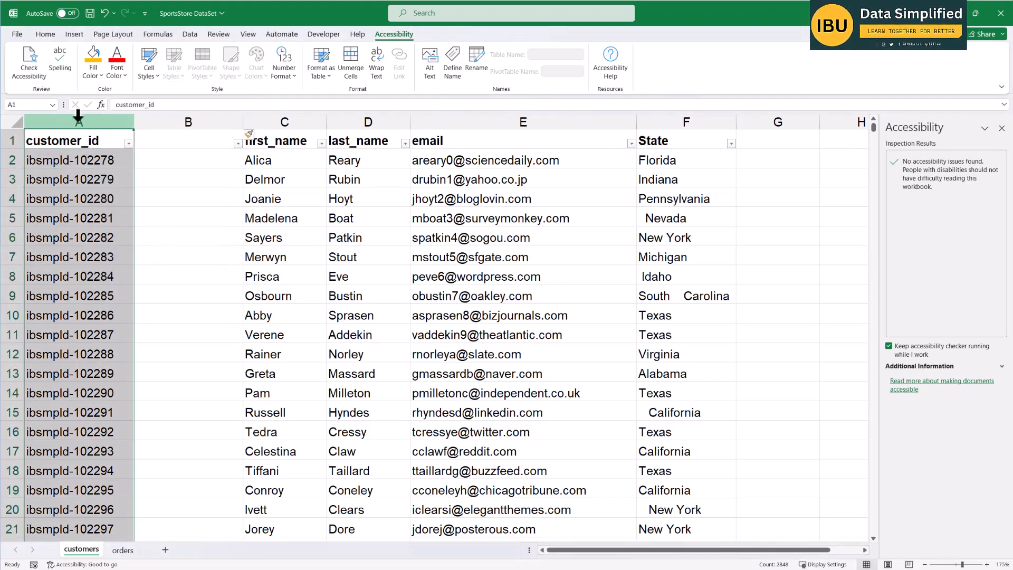
click(190, 35)
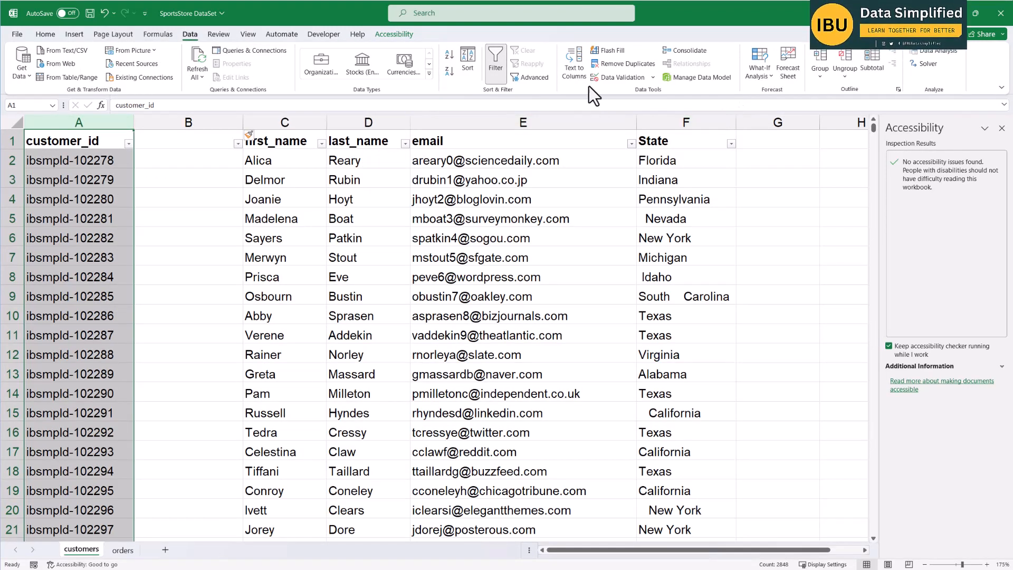
click(577, 58)
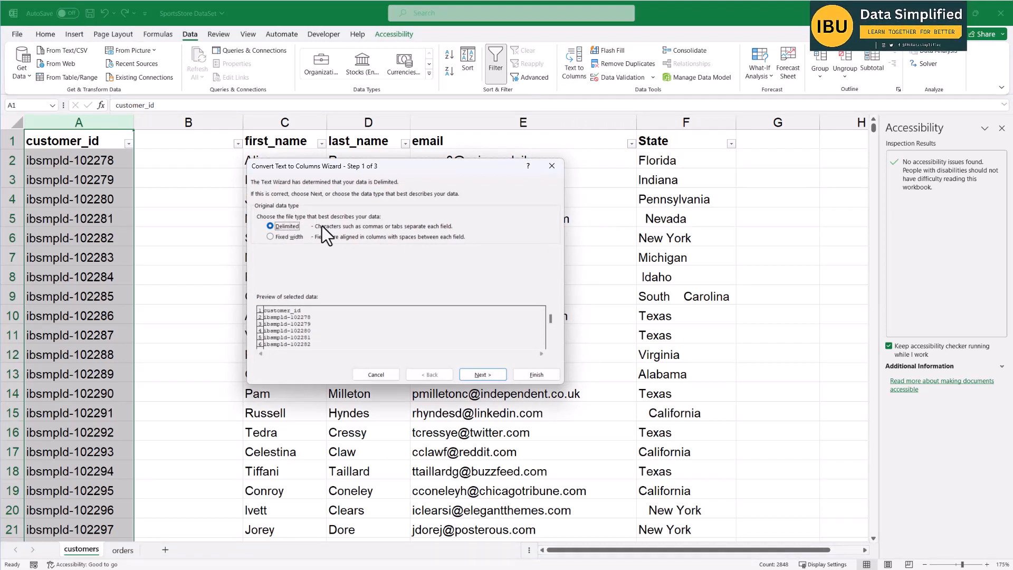
click(483, 375)
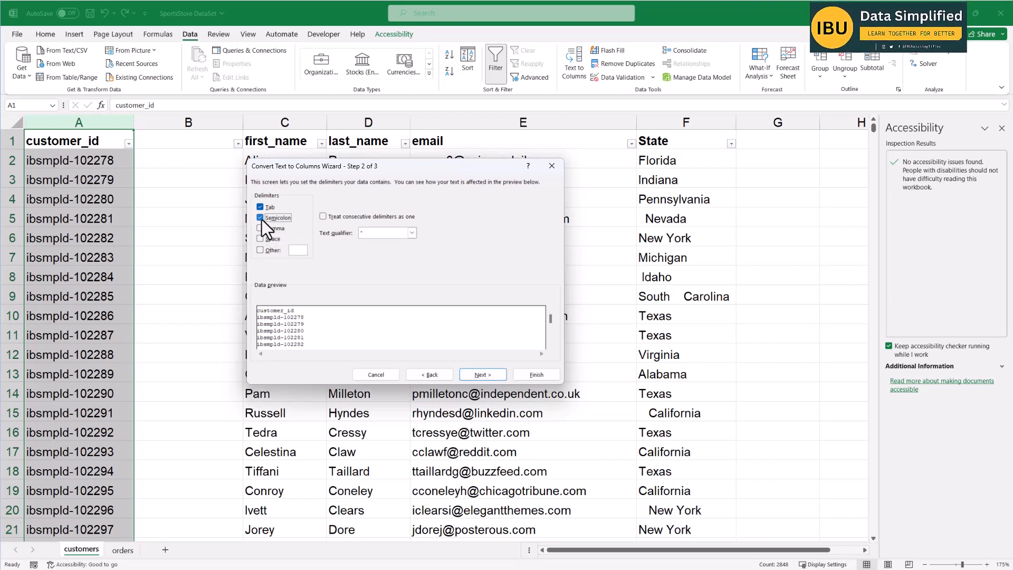
click(260, 250)
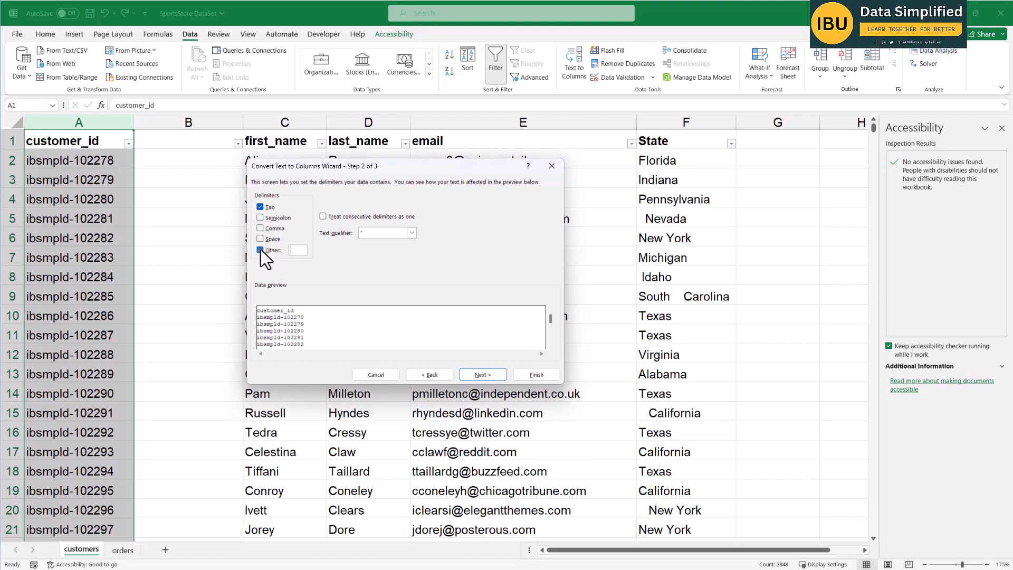
click(294, 249)
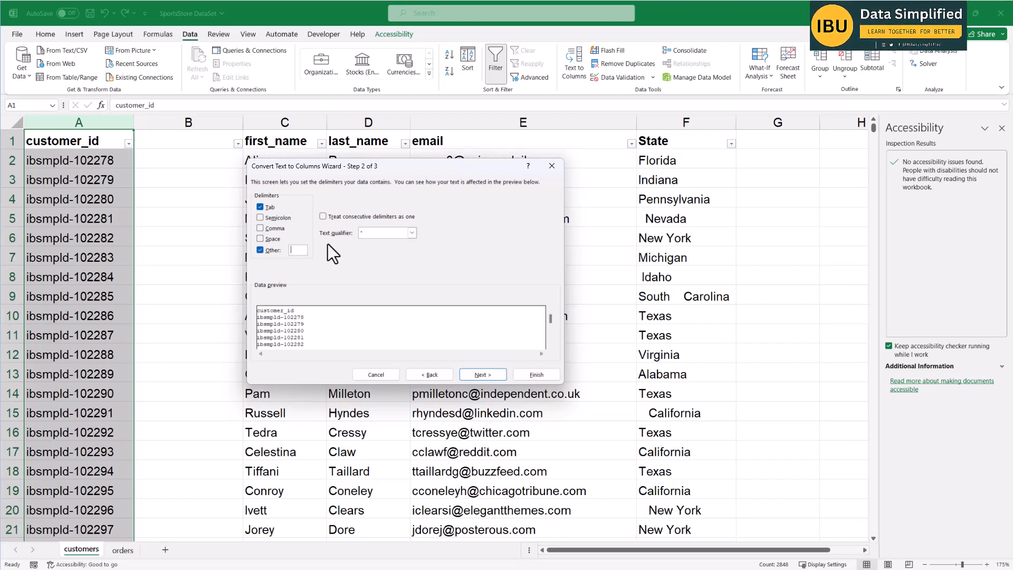
text(-)
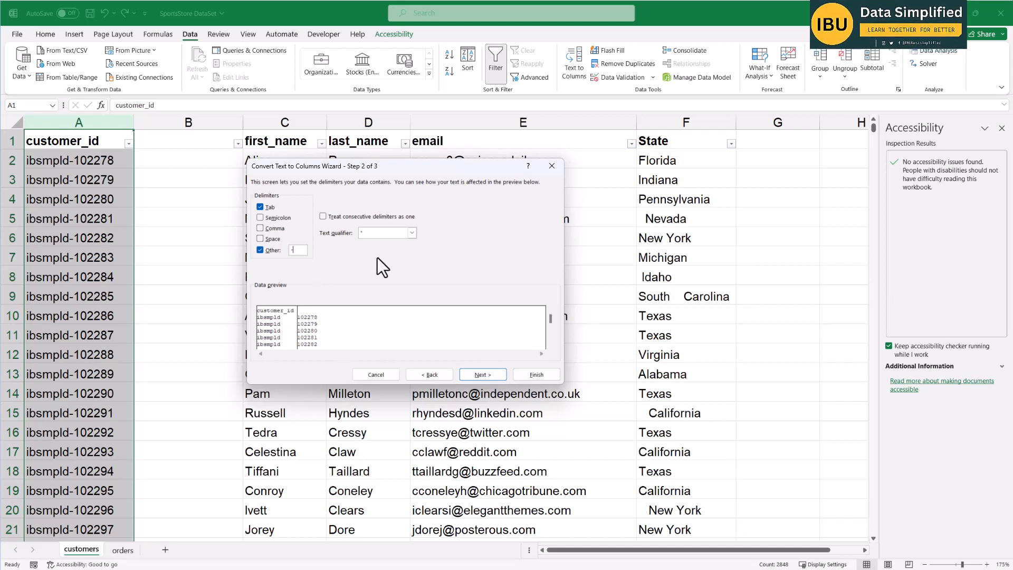
click(489, 375)
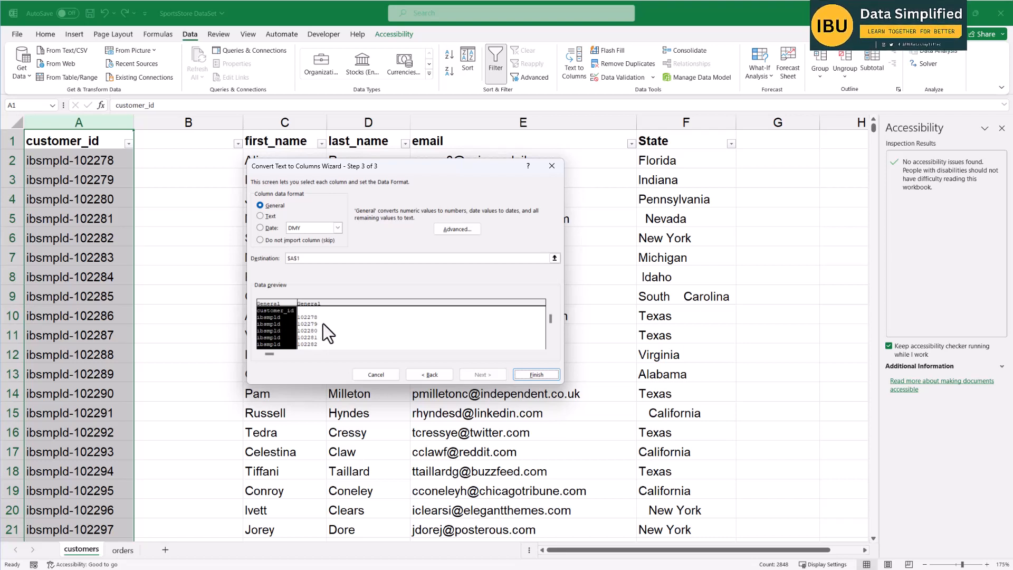
drag(550, 325, 340, 337)
click(536, 376)
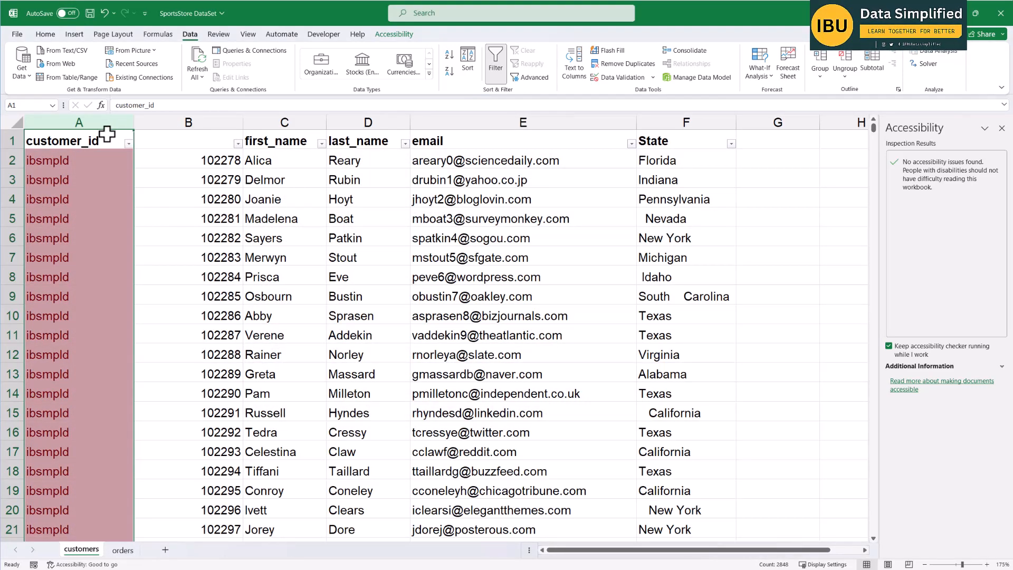
Clear the conditional formatting rules from the entire customers sheet.
click(223, 120)
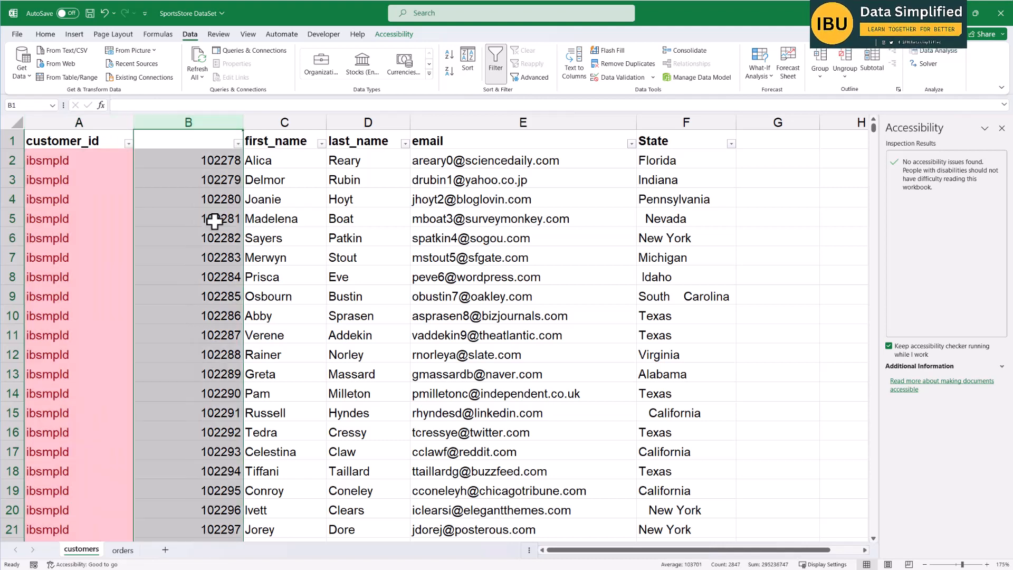
scroll(222, 219, down, 5)
scroll(185, 365, up, 5)
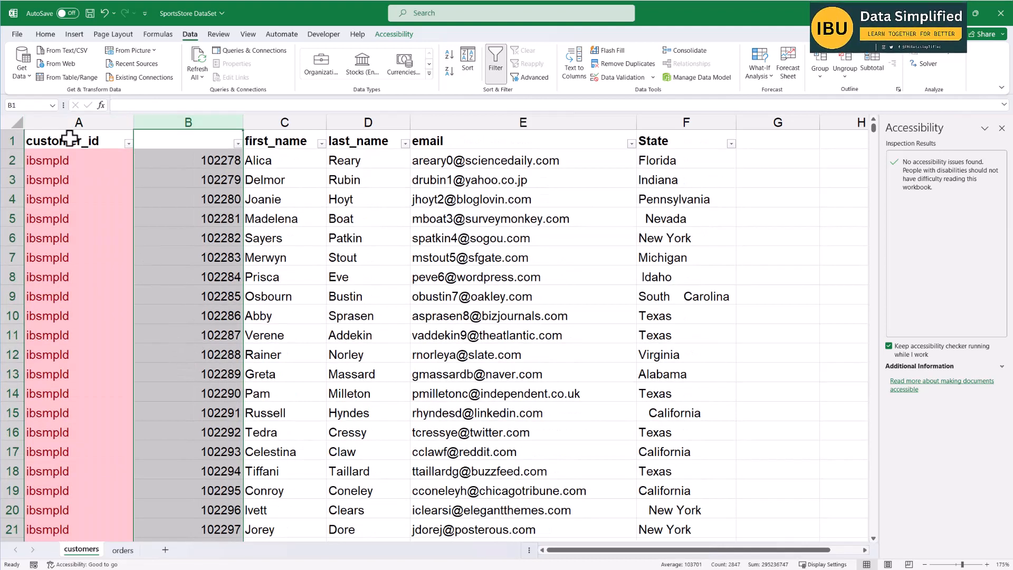
click(62, 158)
click(83, 122)
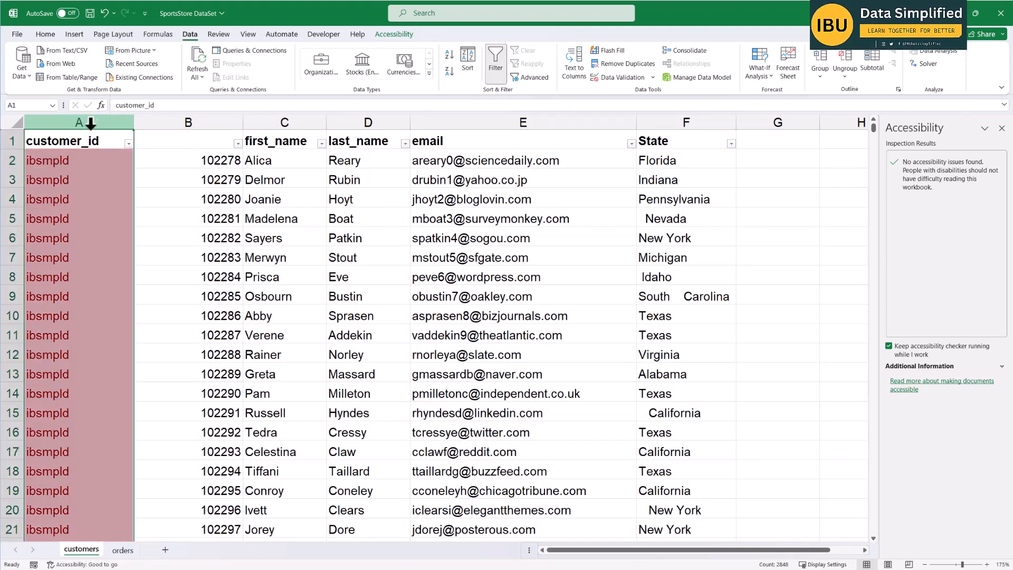
click(47, 35)
click(498, 63)
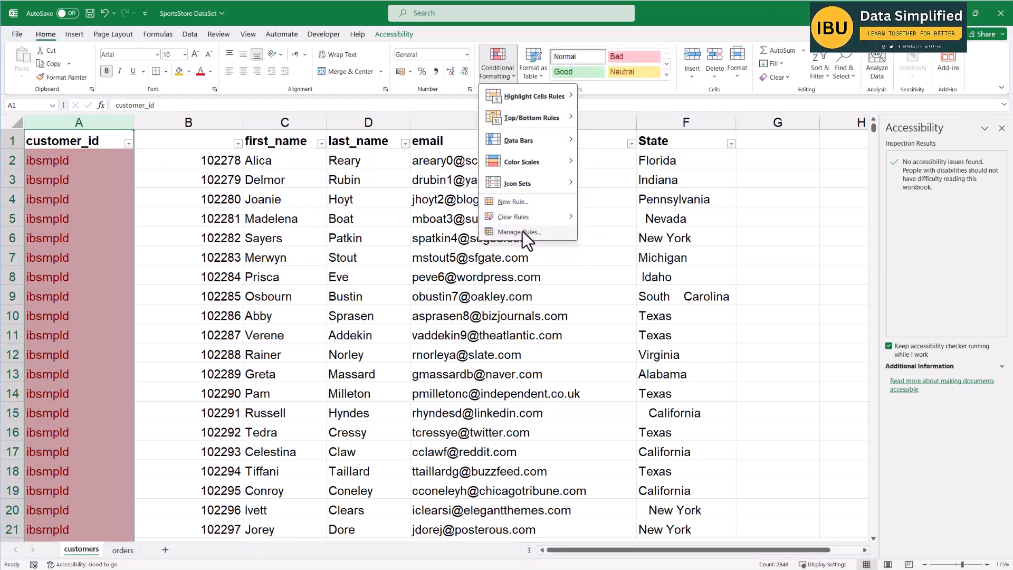
mouse_move(528, 216)
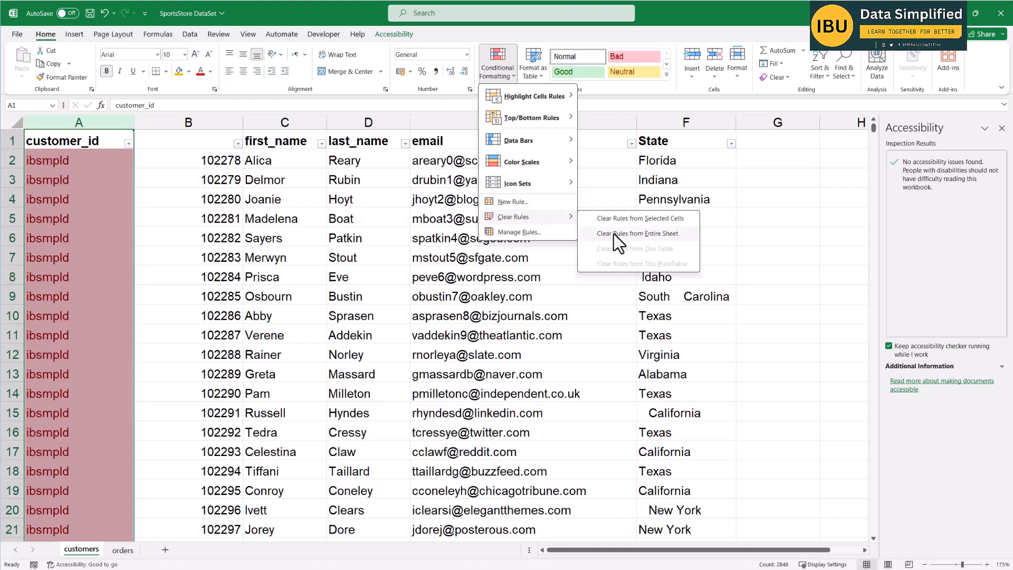
click(614, 233)
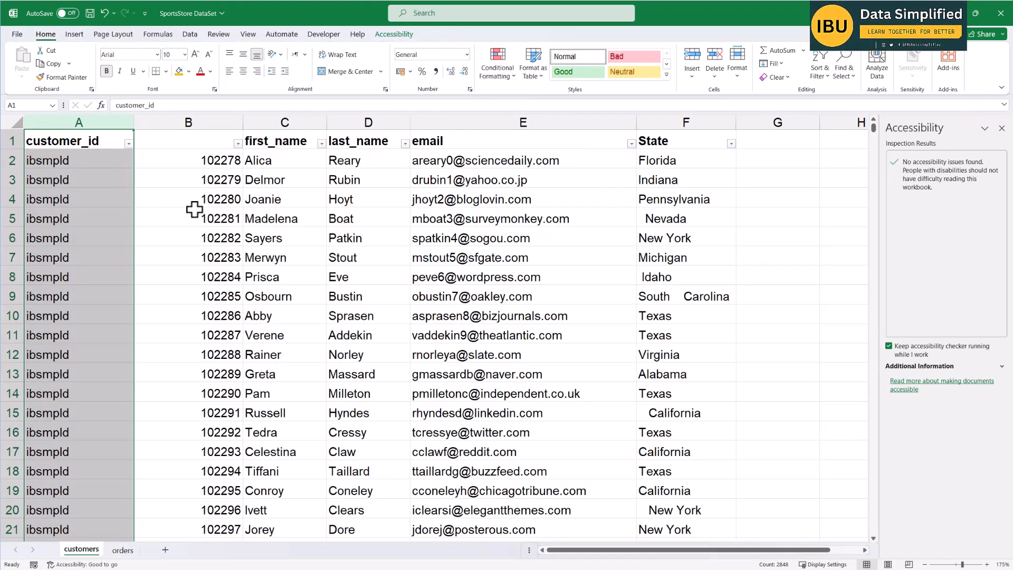
Fill the customer_id header from A1 into B1 and delete column A with the ibsmpld prefixes.
click(189, 122)
click(96, 141)
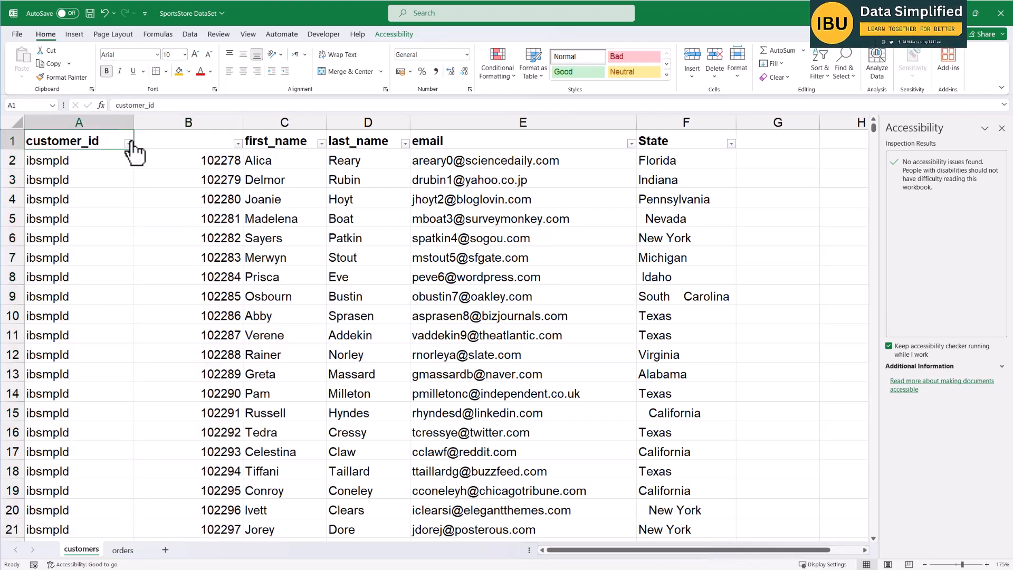
drag(135, 152, 212, 141)
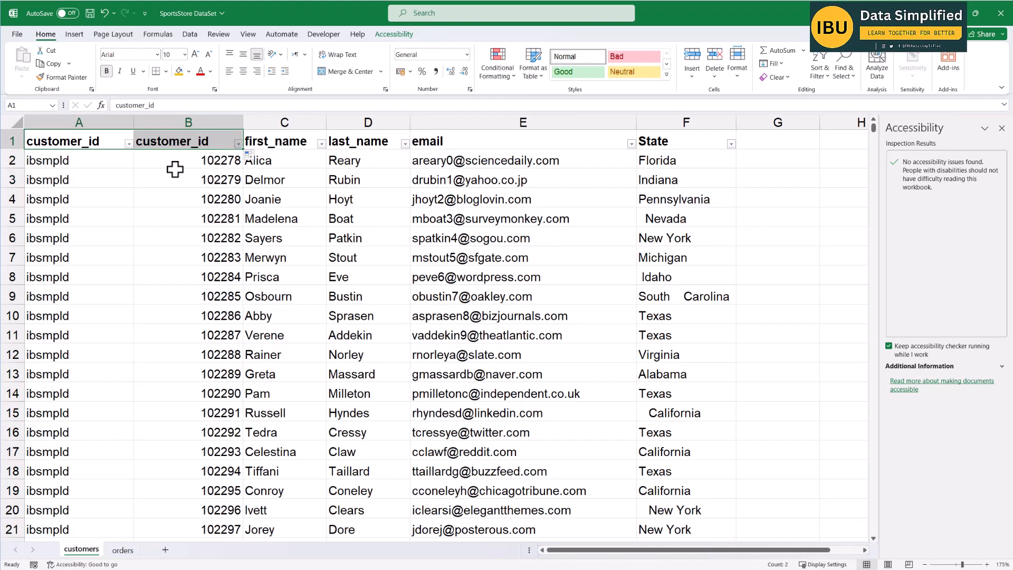
click(97, 140)
right_click(103, 118)
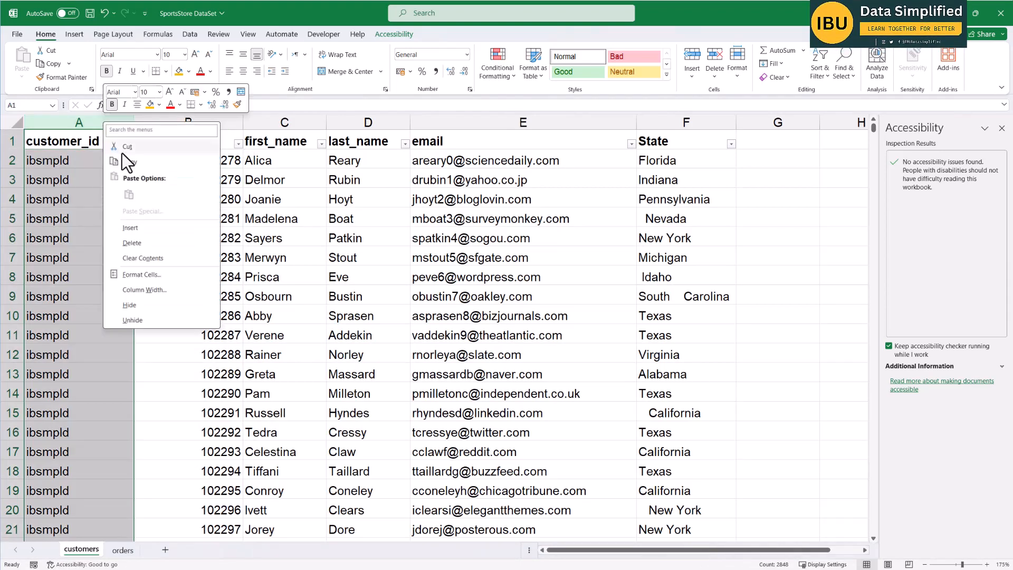
click(137, 240)
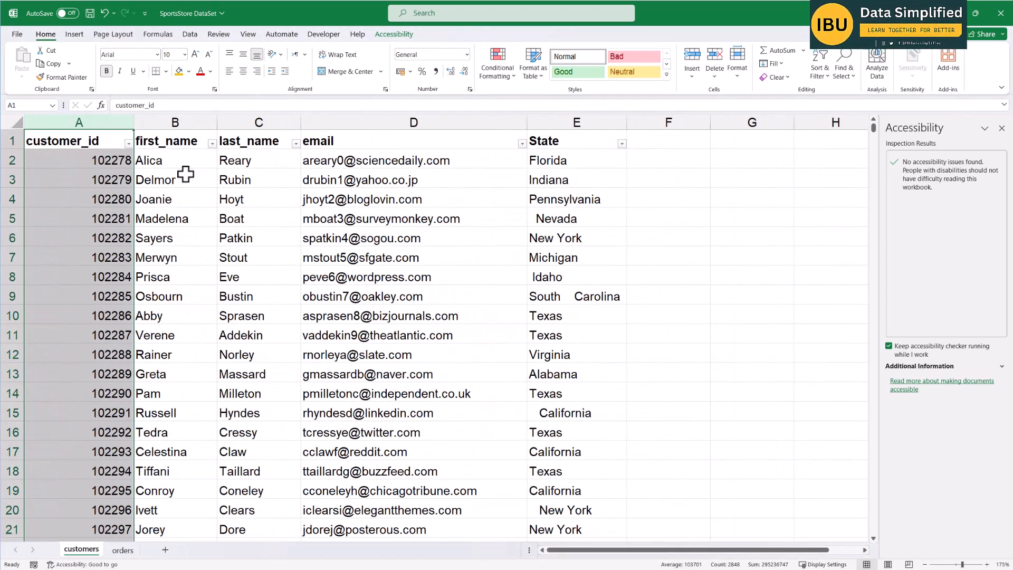
Insert an empty column between last_name and email on the customers sheet.
drag(180, 123, 253, 125)
click(243, 161)
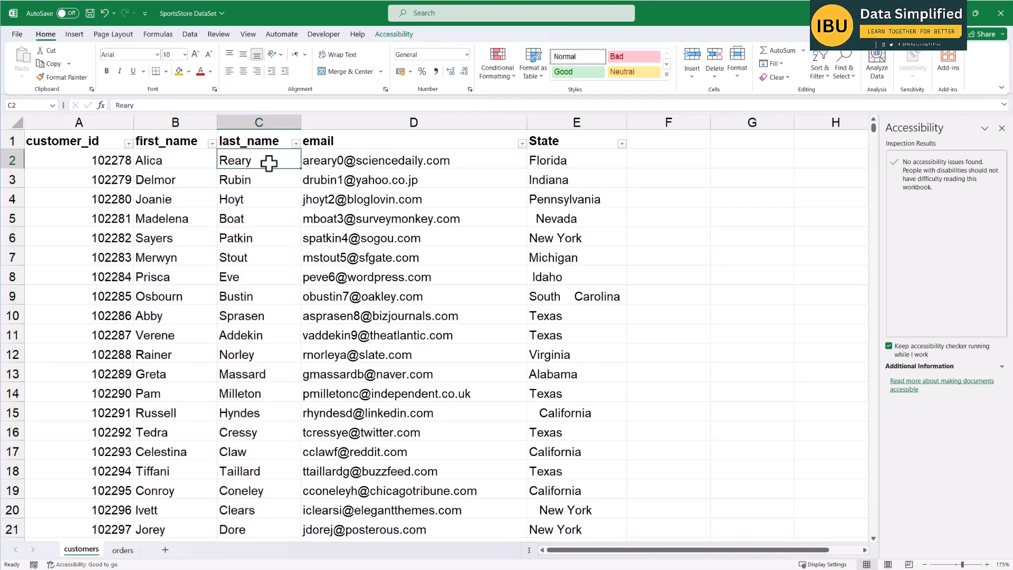
click(322, 120)
right_click(323, 122)
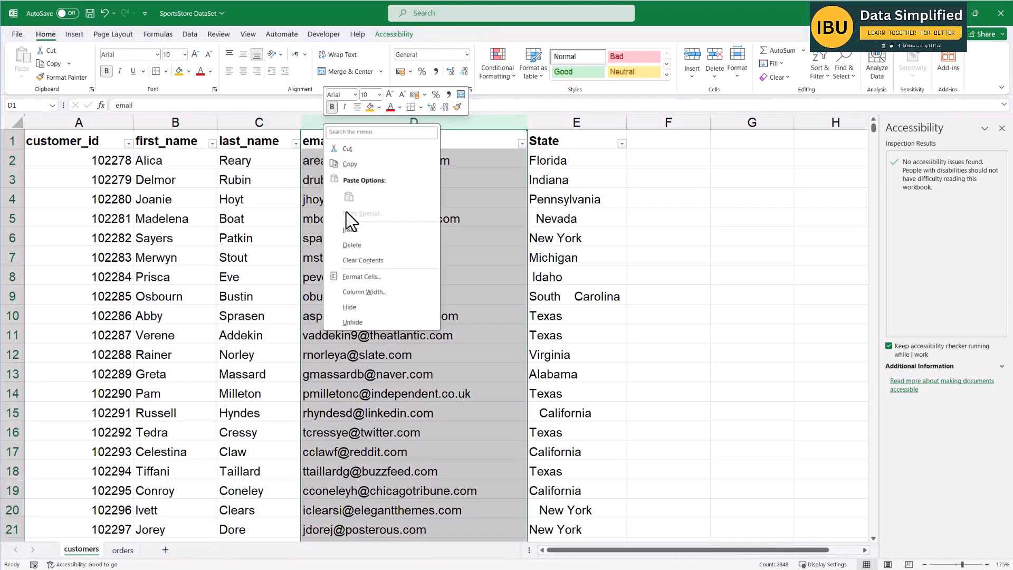
click(348, 228)
click(335, 162)
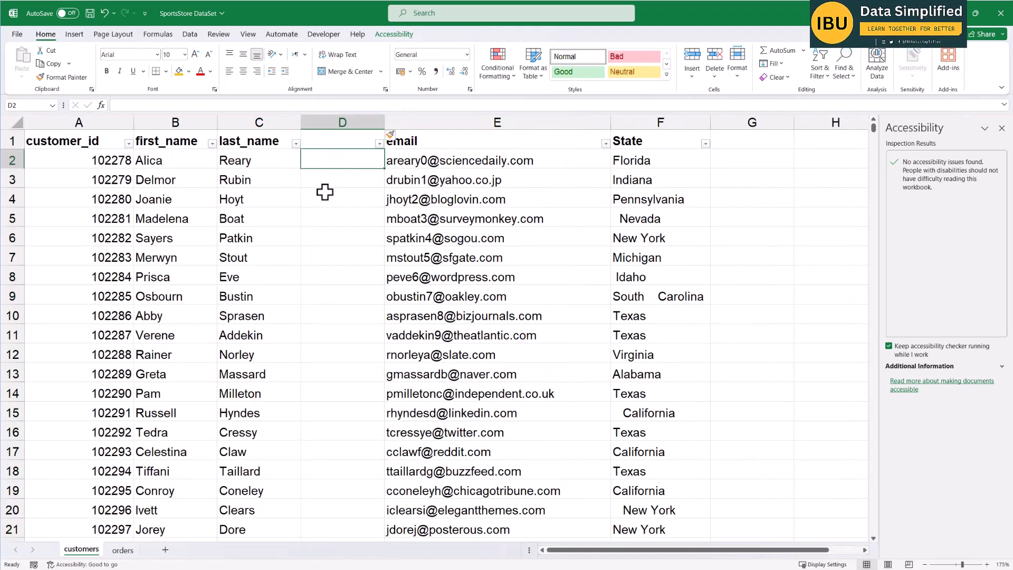
Enter the header Full_Name in cell D1 of the new column.
click(321, 137)
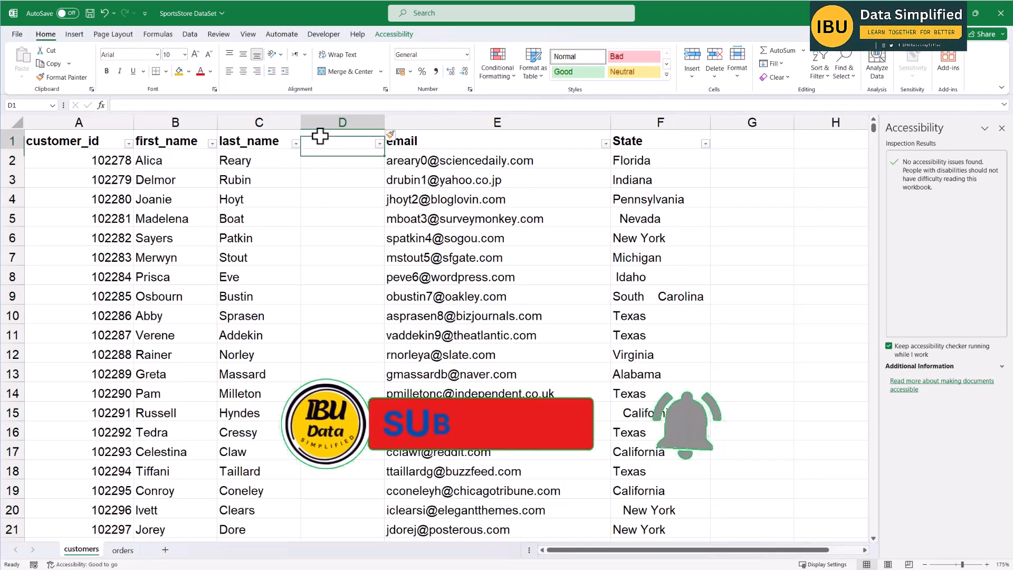
text(full)
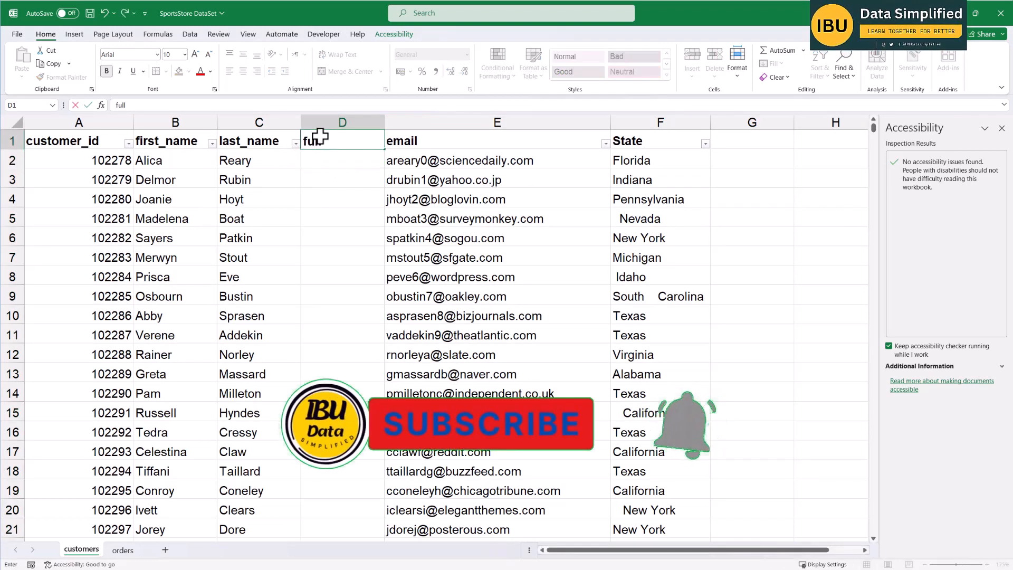
key(BackSpace)
key(BackSpace)
text(Ful)
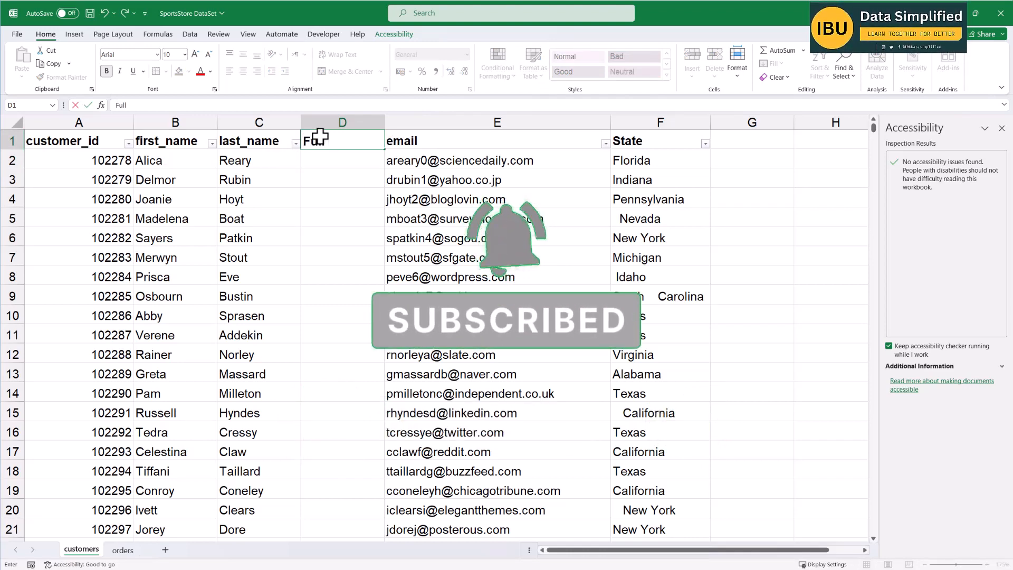
text(l_Name)
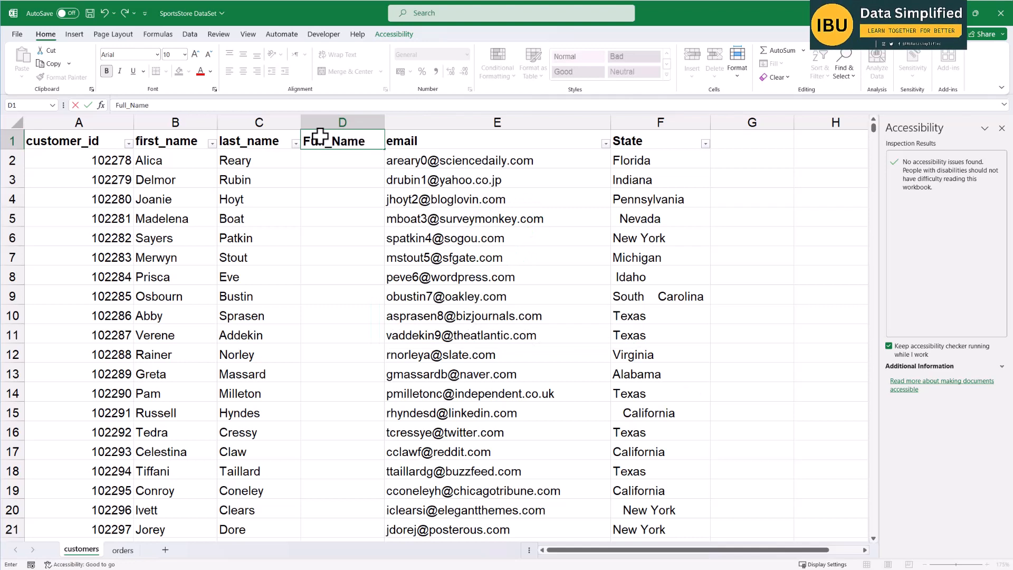
key(Return)
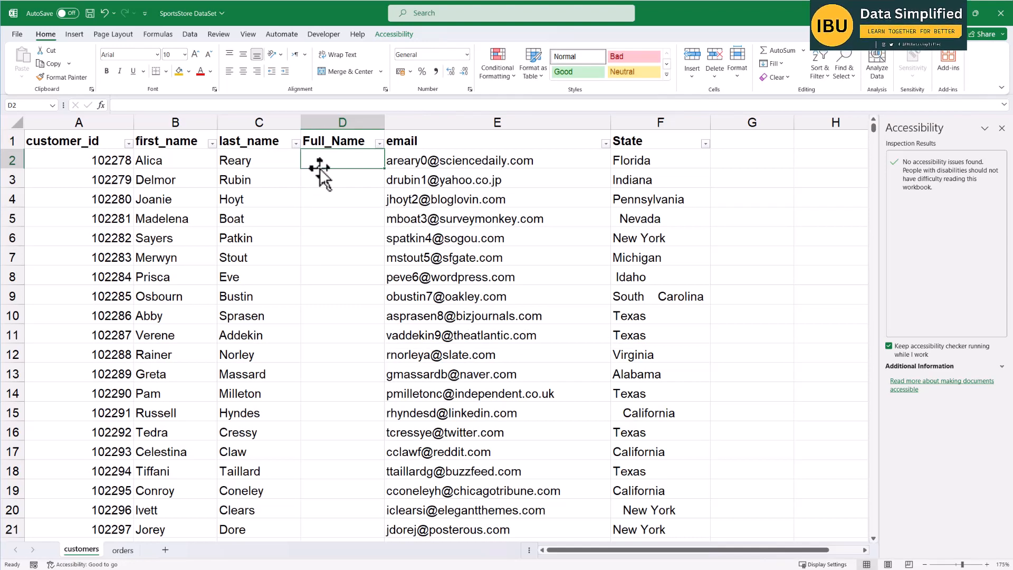
Enter the formula =CONCAT(B2,C2) in D2 to join the first and last name.
text(=)
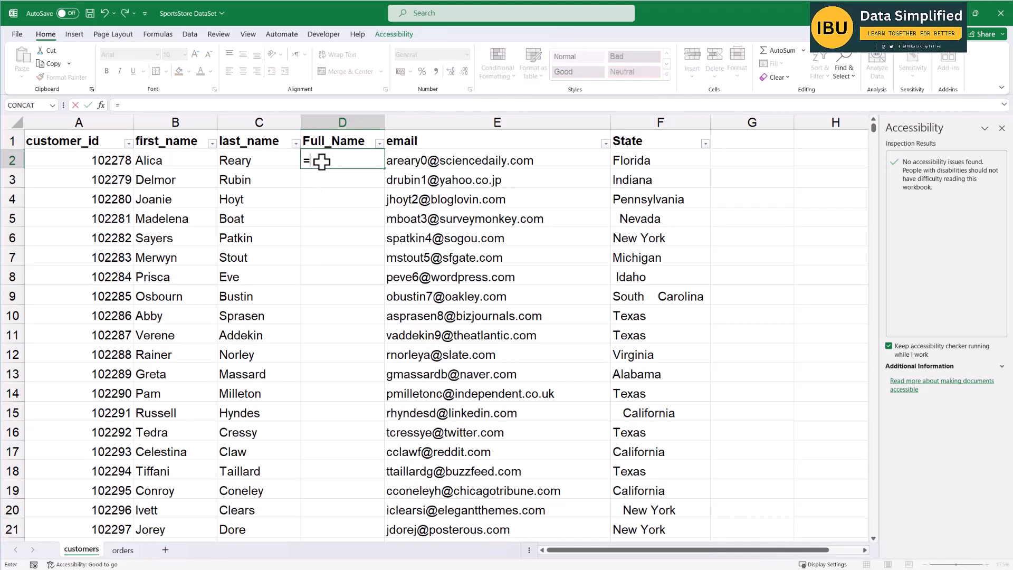
text(con)
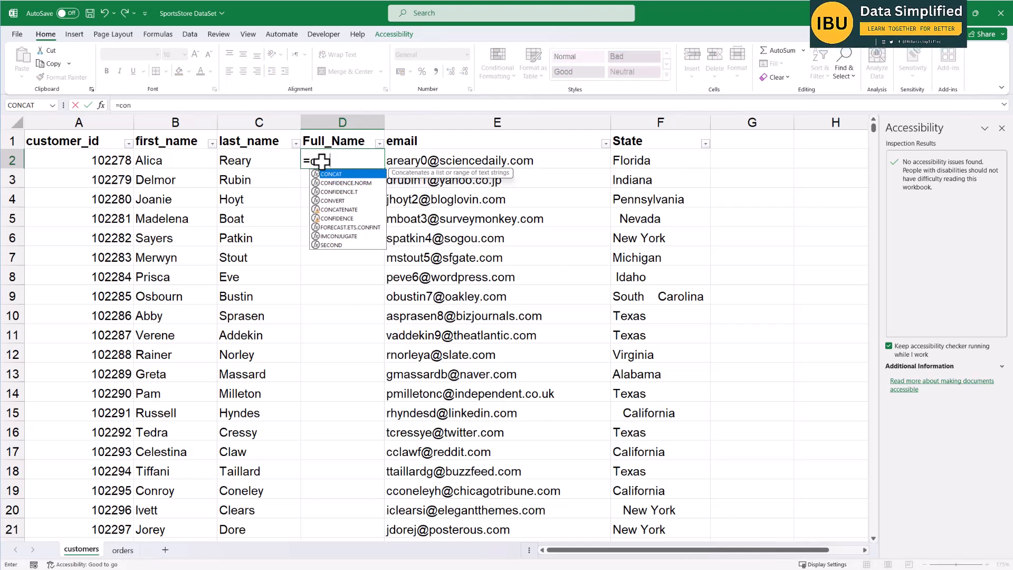
key(Tab)
click(182, 158)
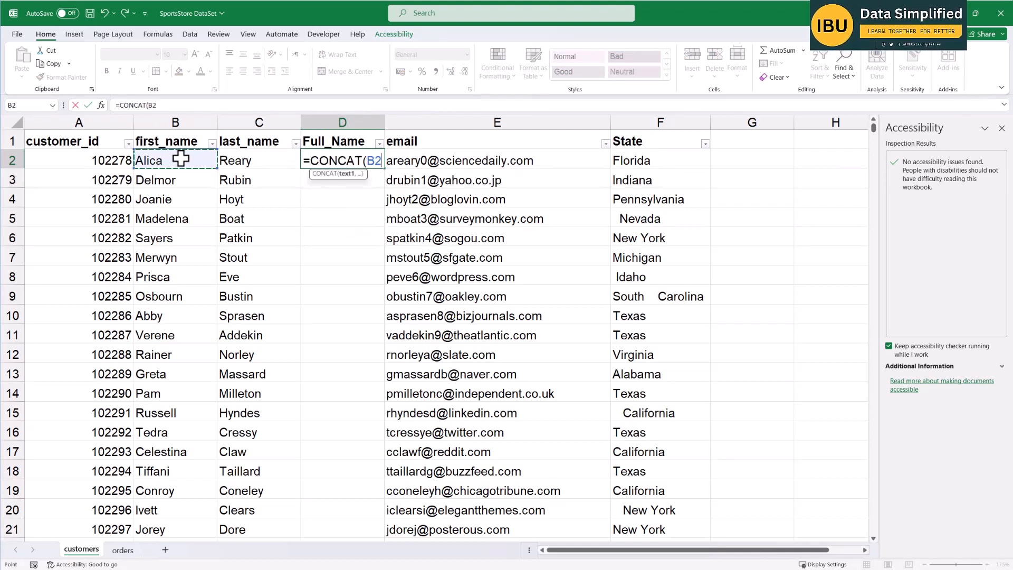
text(,)
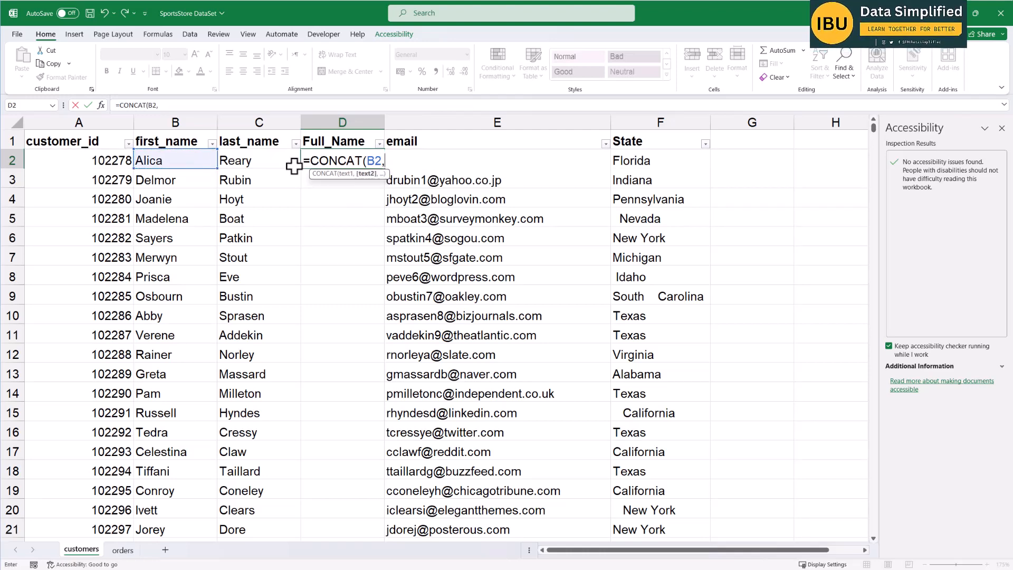
click(262, 163)
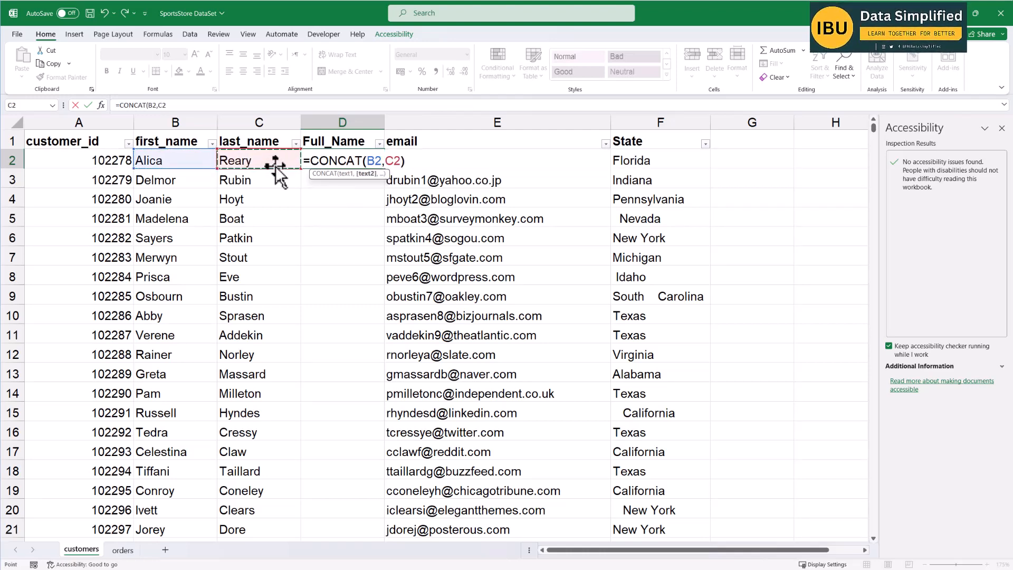
key(Return)
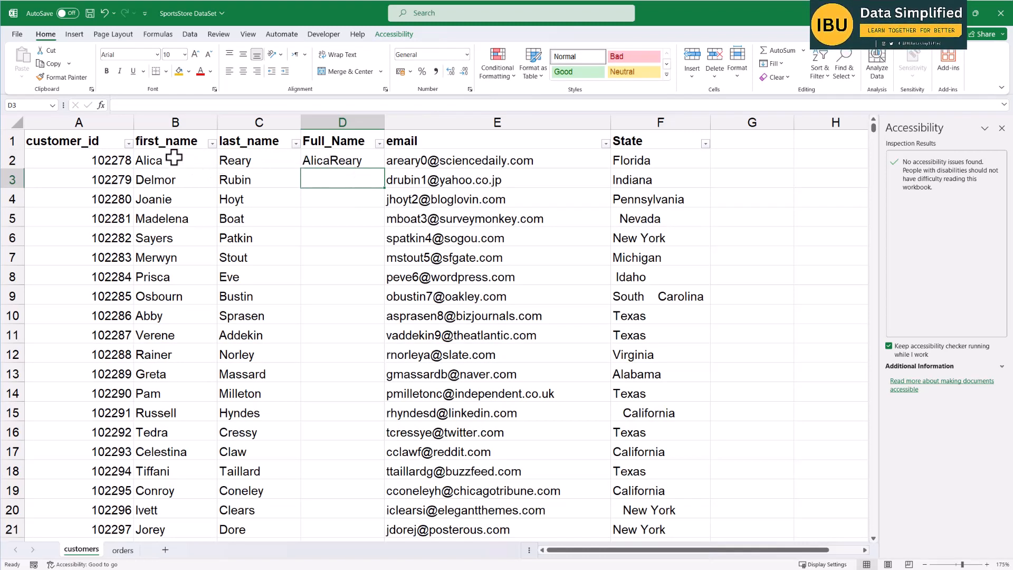
Change the D2 formula to =CONCAT(B2," ",C2) to put a space between the first and last name.
drag(174, 158, 240, 159)
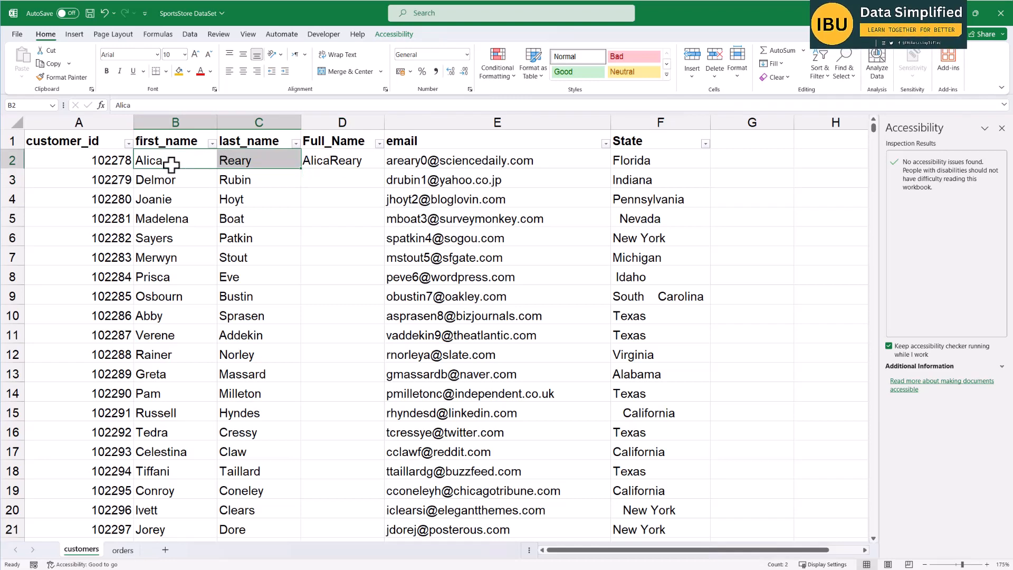
click(333, 160)
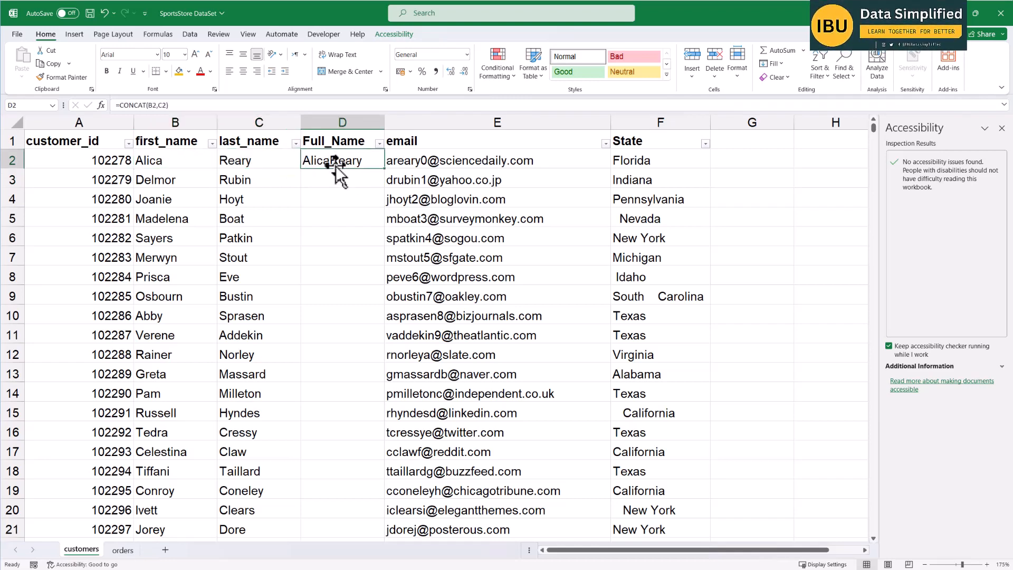
double_click(334, 159)
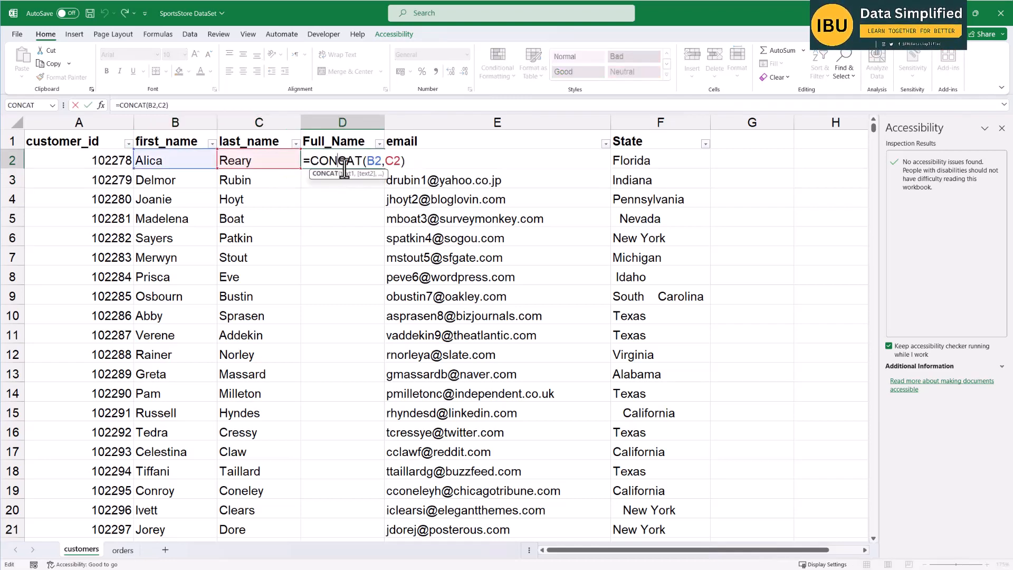
click(388, 161)
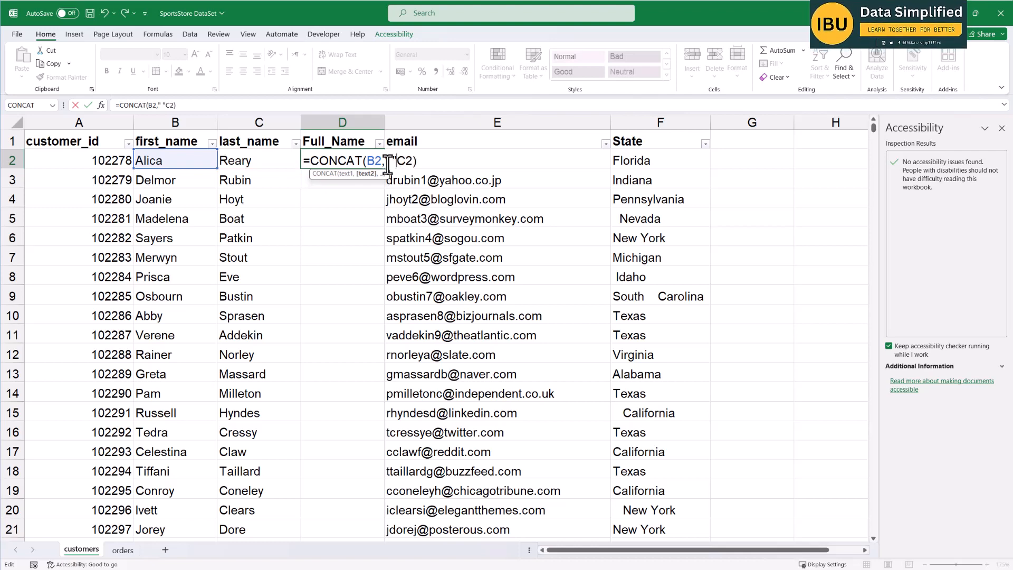
text(,)
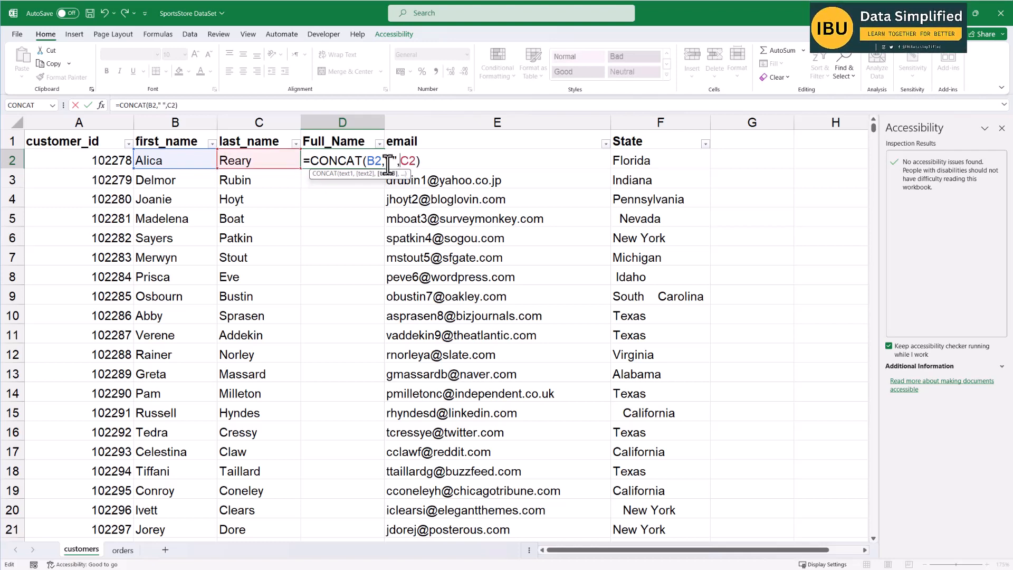
key(Return)
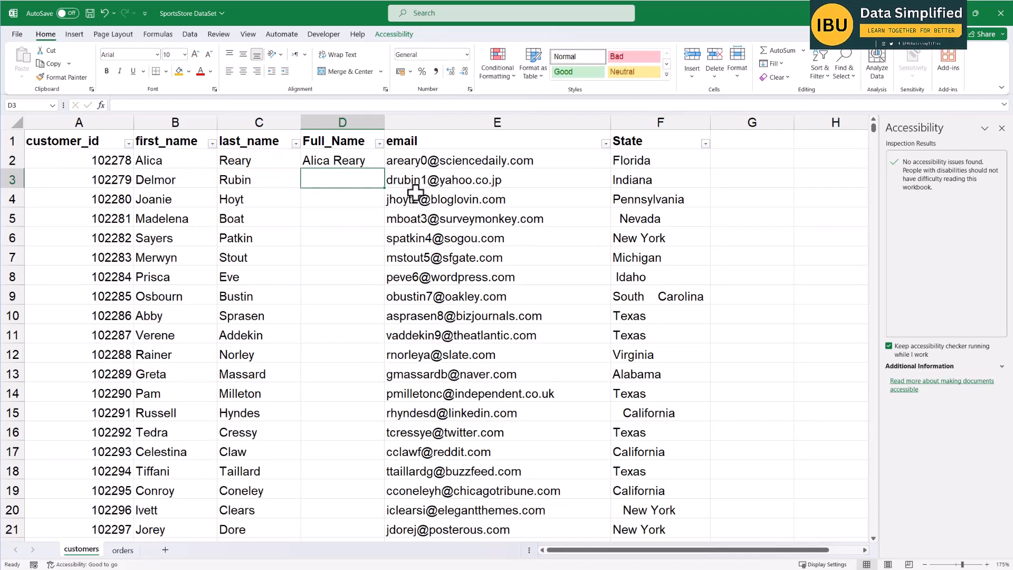
Fill the D2 formula down the whole Full_Name column and autofit the column's width.
click(368, 167)
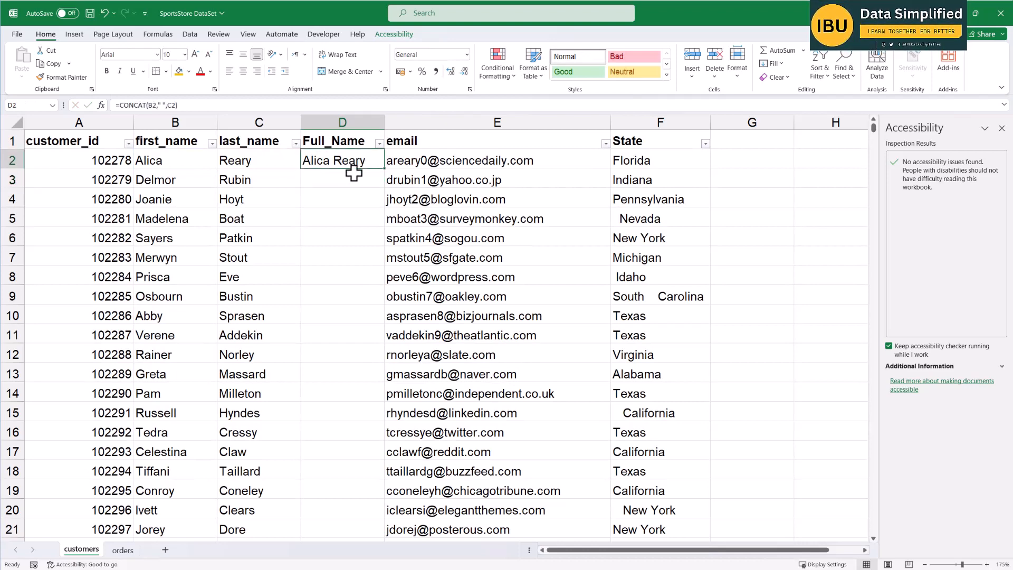
double_click(388, 170)
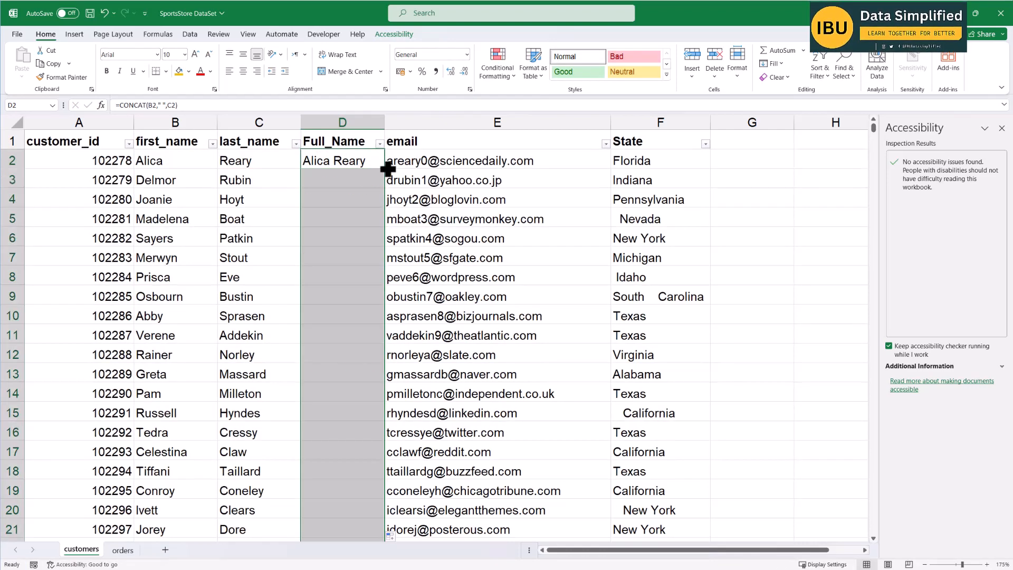
double_click(385, 118)
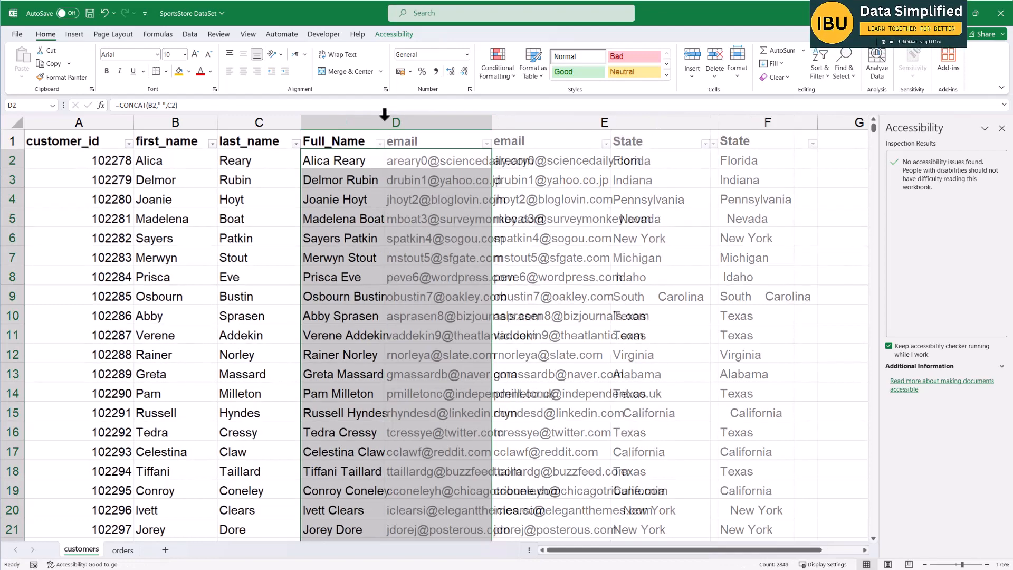
scroll(338, 383, down, 19)
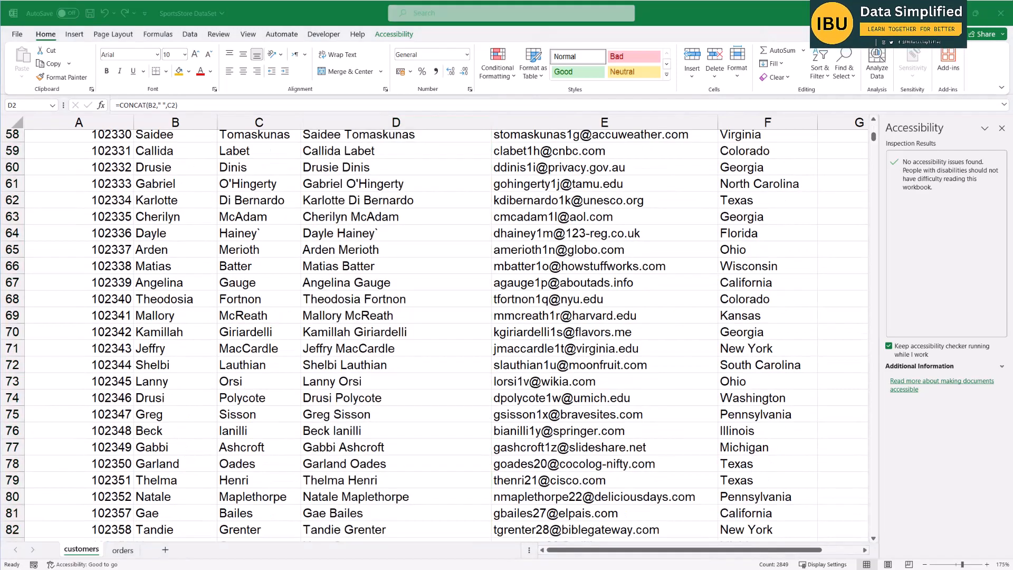
scroll(414, 274, down, 14)
scroll(390, 245, up, 20)
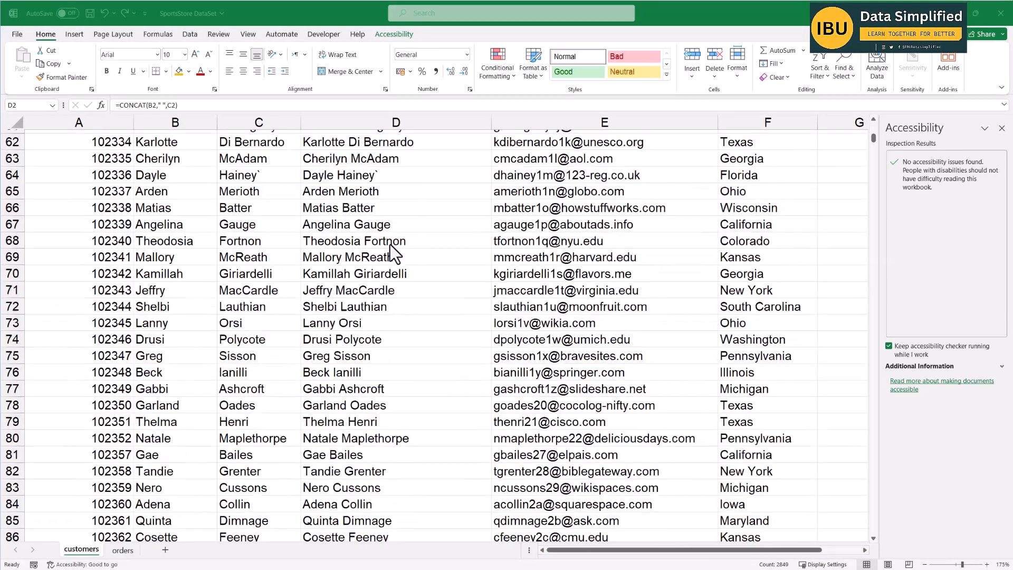
scroll(323, 232, up, 6)
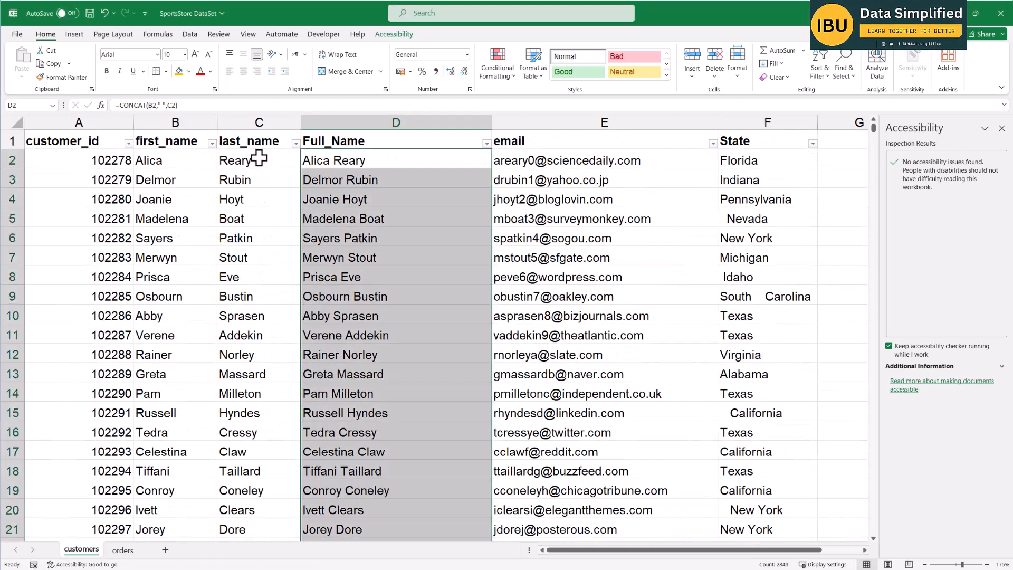
Test the Full_Name formula's dependence on last_name by clearing C2 and undoing the deletion.
click(236, 161)
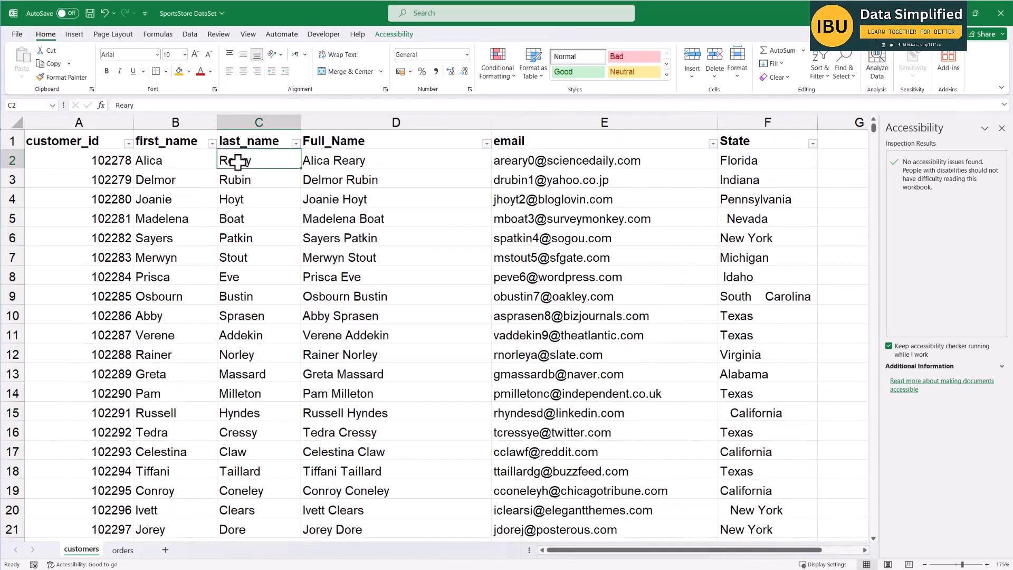
click(249, 117)
click(261, 164)
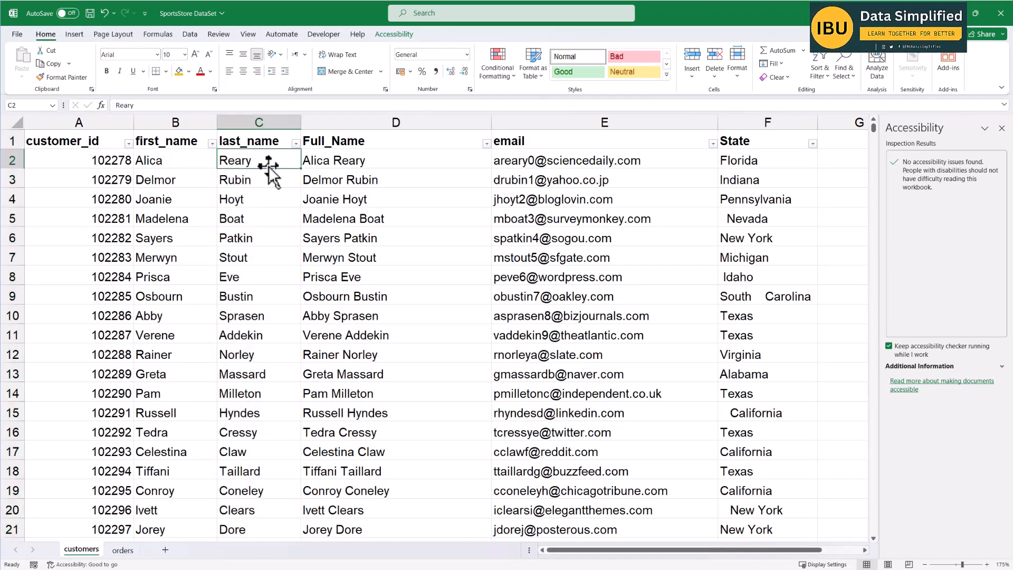
key(Delete)
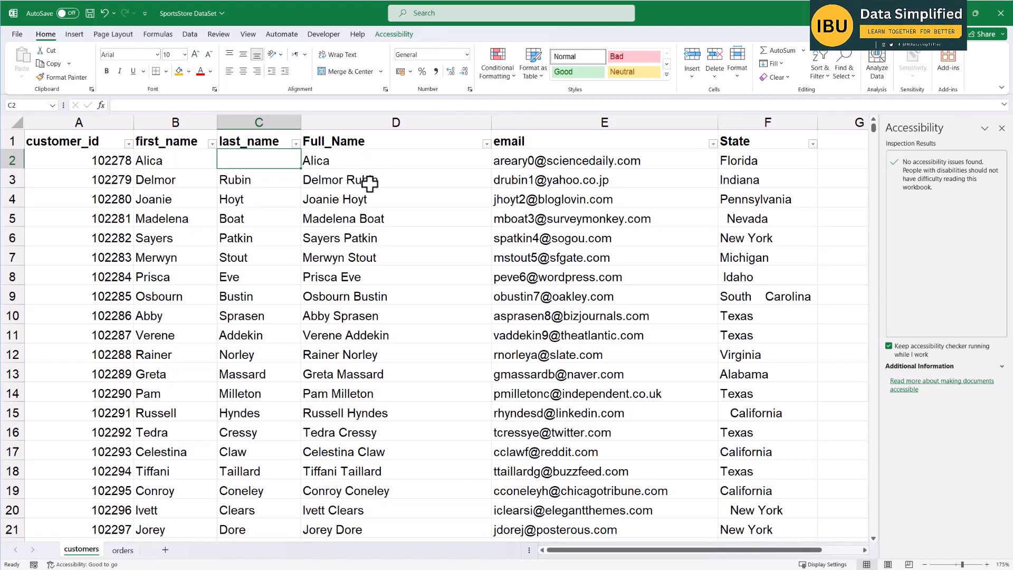
key(ctrl+z)
click(391, 165)
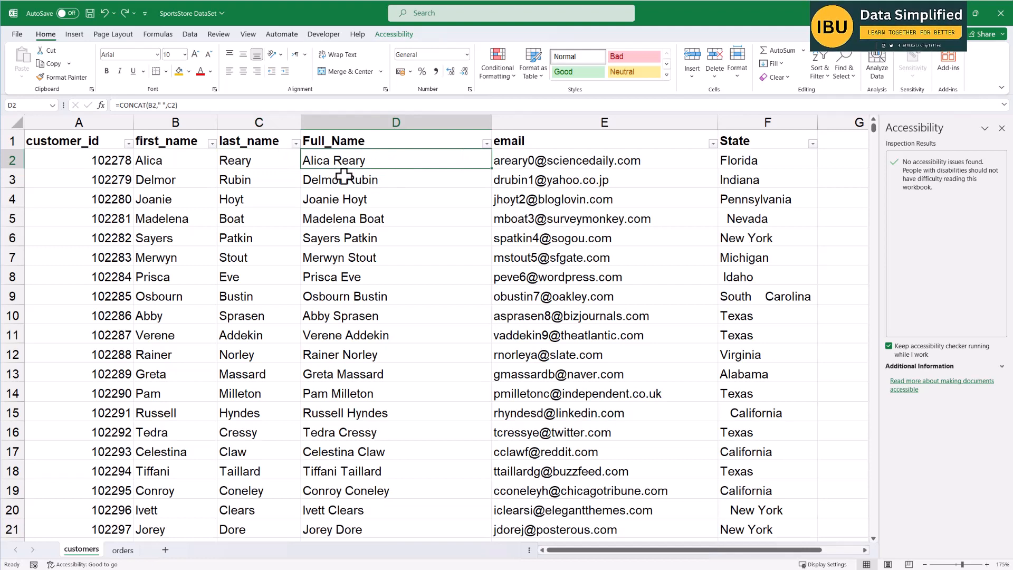
click(259, 161)
click(393, 160)
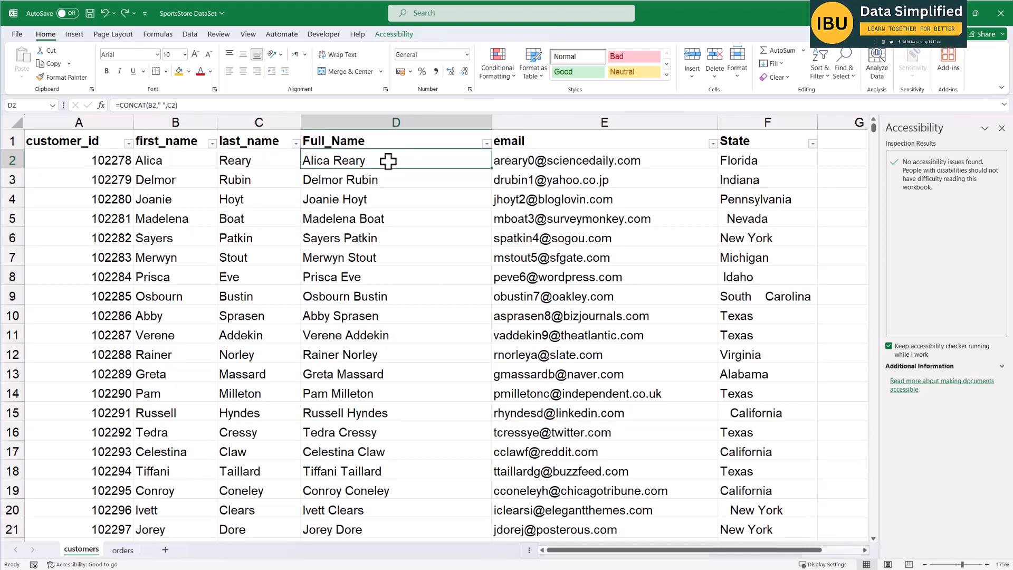
Replace the formulas in the Full_Name column D with their values by copying and pasting the column onto itself as values.
click(374, 123)
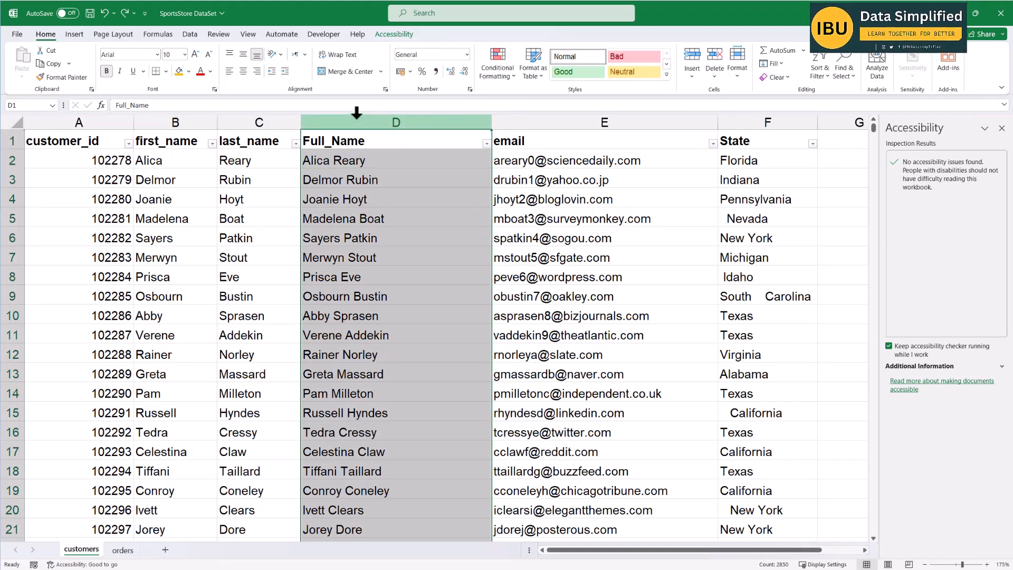
key(ctrl+c)
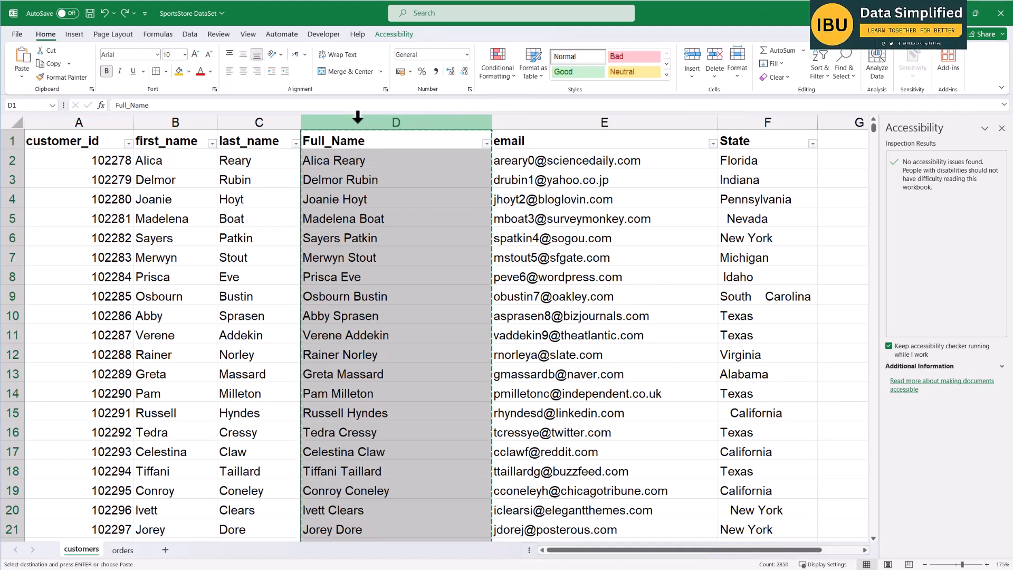
right_click(358, 117)
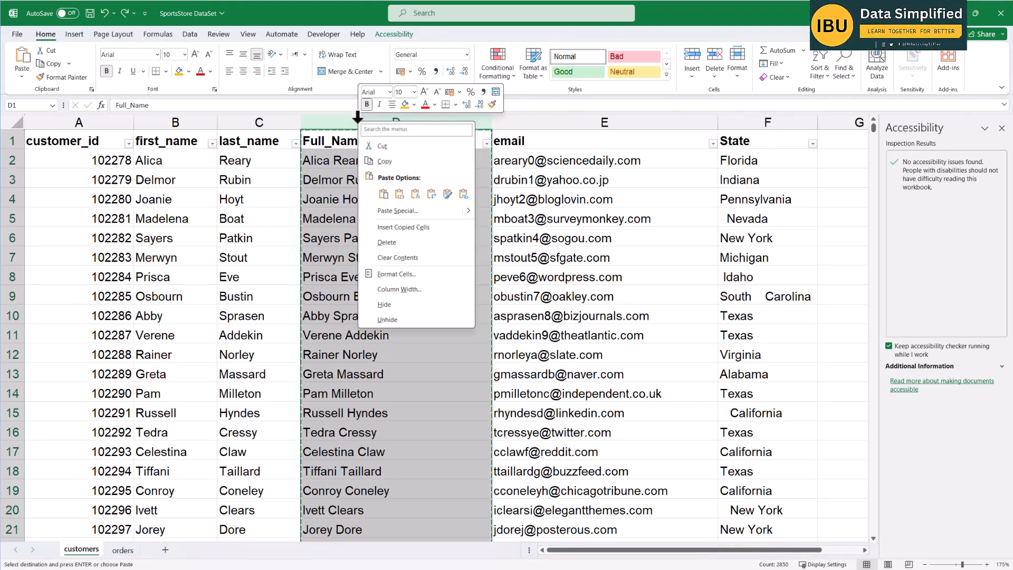
click(400, 198)
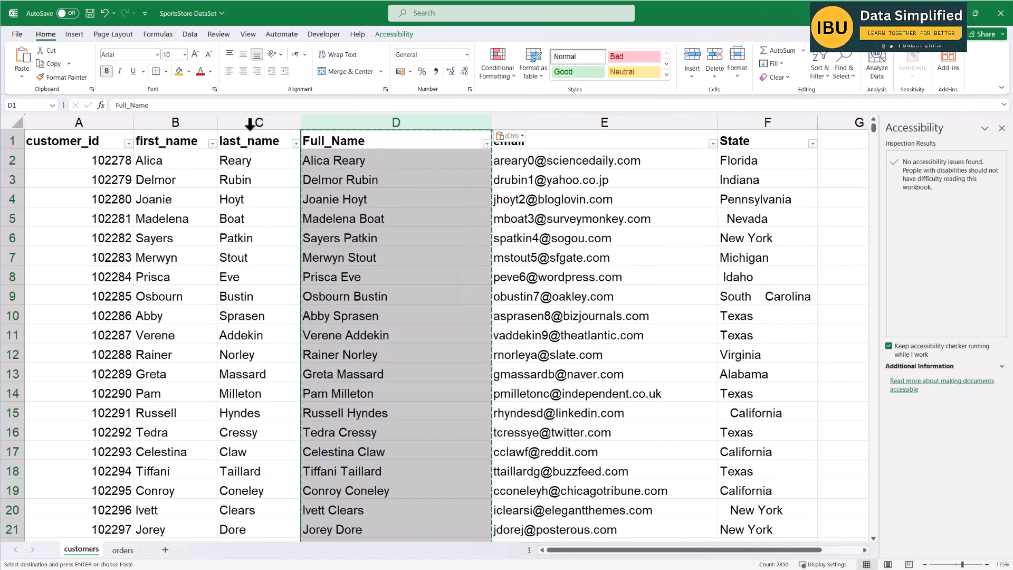
click(364, 232)
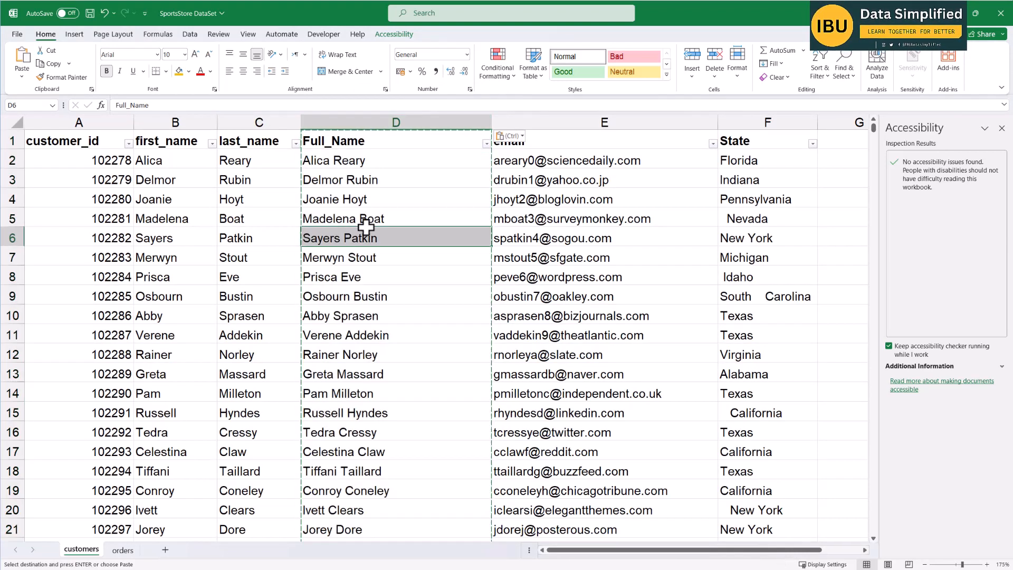
click(347, 164)
click(344, 181)
click(358, 160)
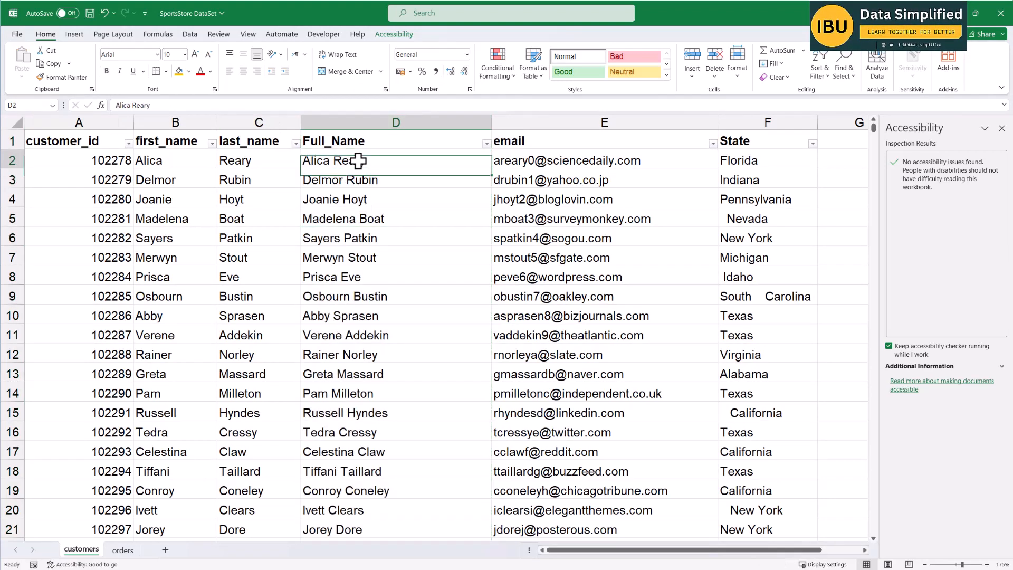
drag(358, 160, 361, 319)
click(353, 278)
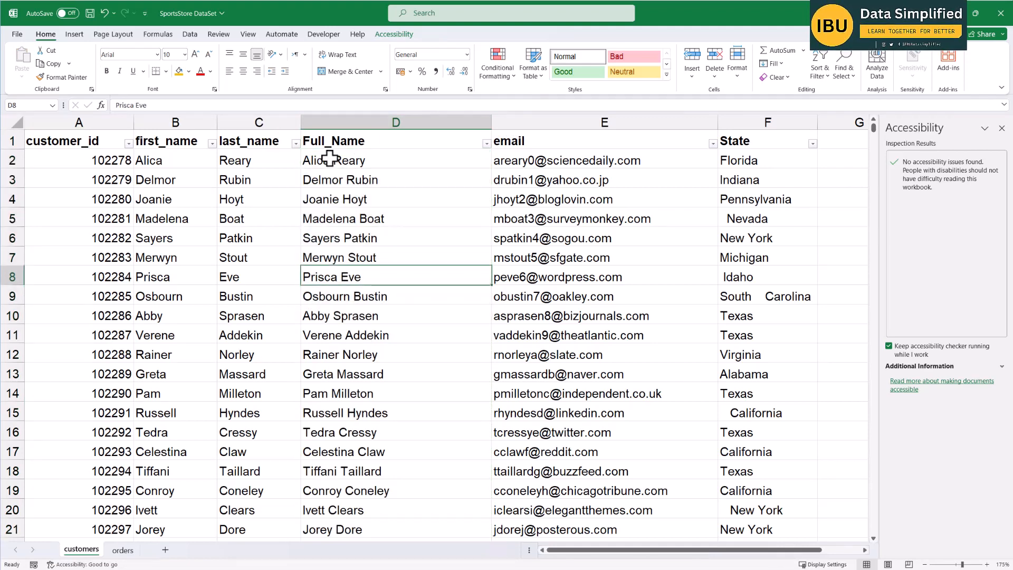
click(339, 161)
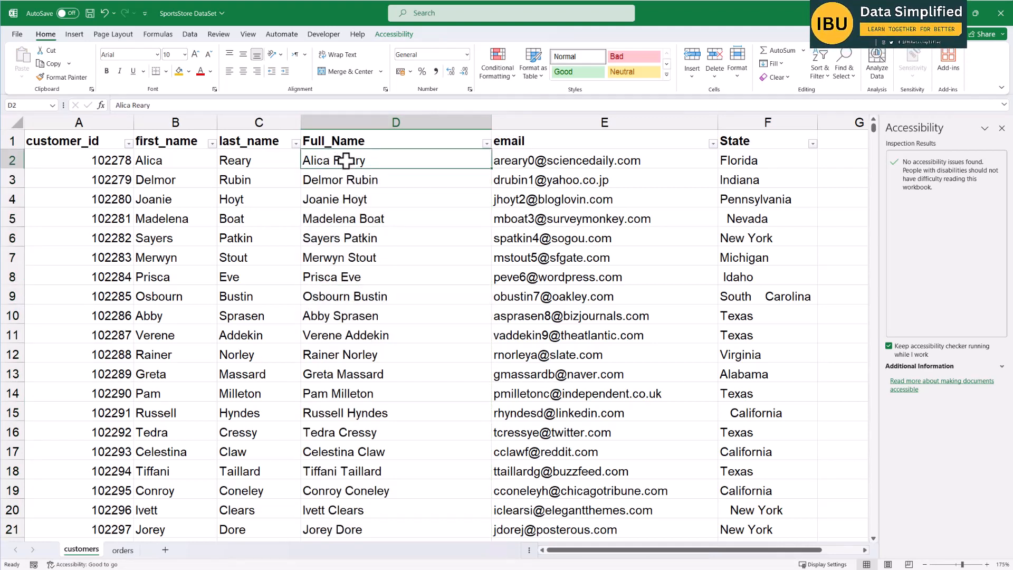
click(353, 180)
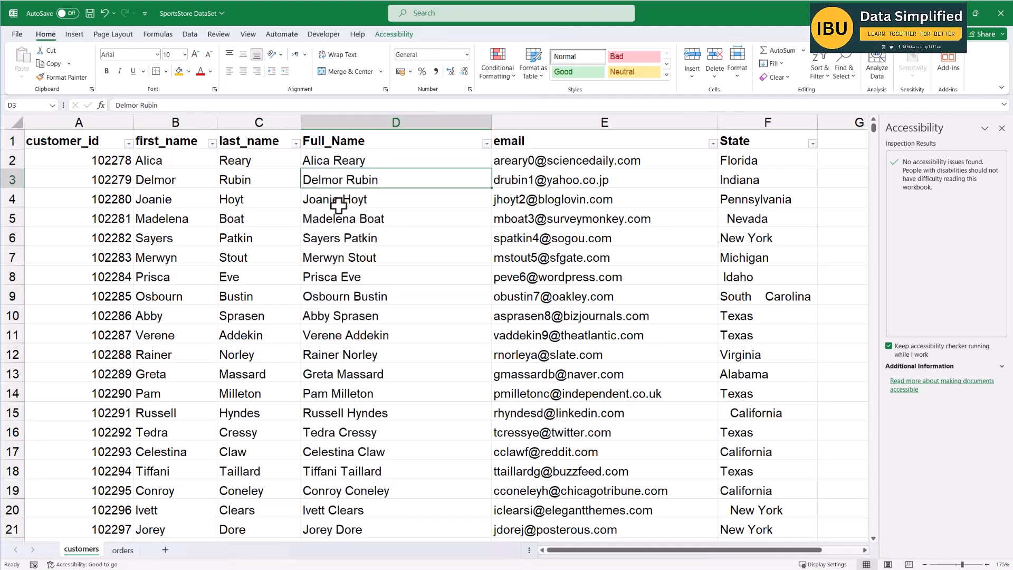
Delete the first_name and last_name columns from the customers sheet.
drag(247, 114, 195, 119)
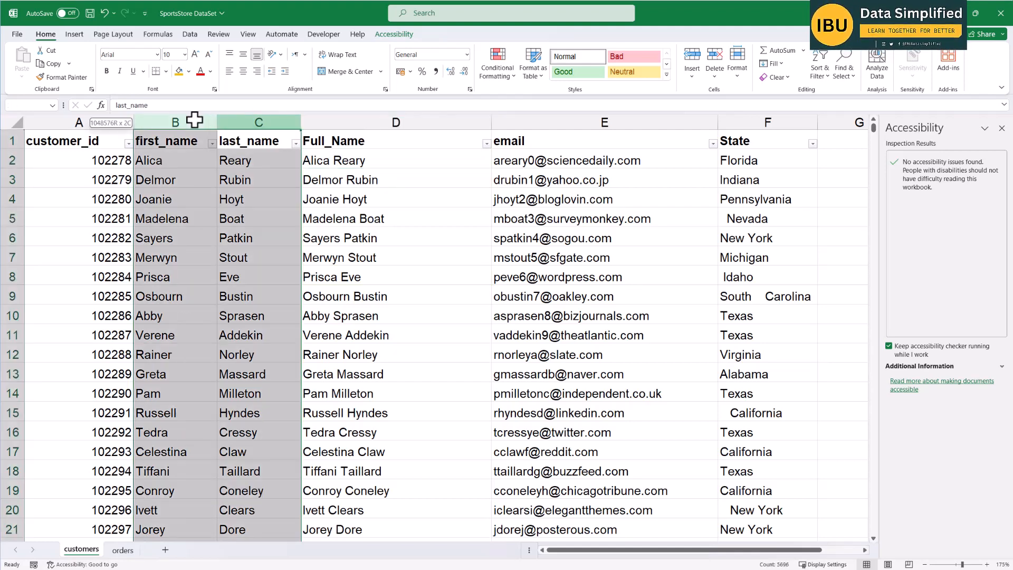
right_click(192, 122)
click(217, 241)
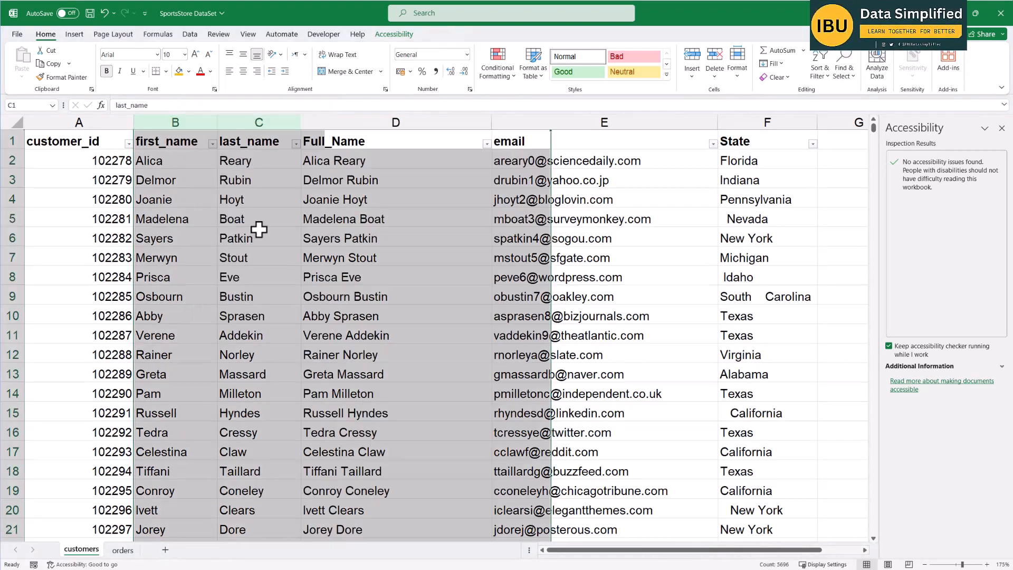
click(190, 122)
click(210, 206)
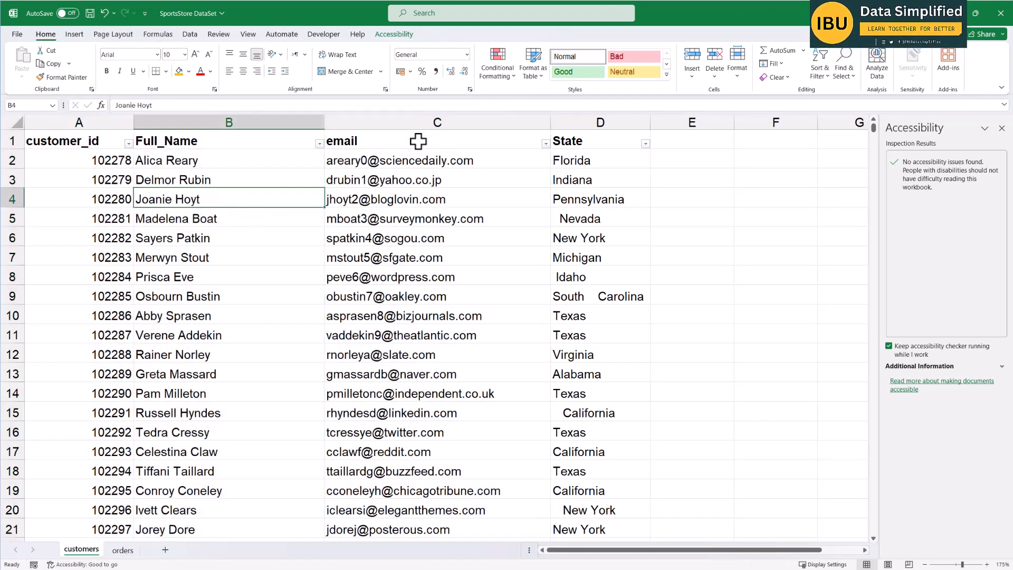
Review the email and State columns of the customers sheet for unwanted spaces.
click(430, 126)
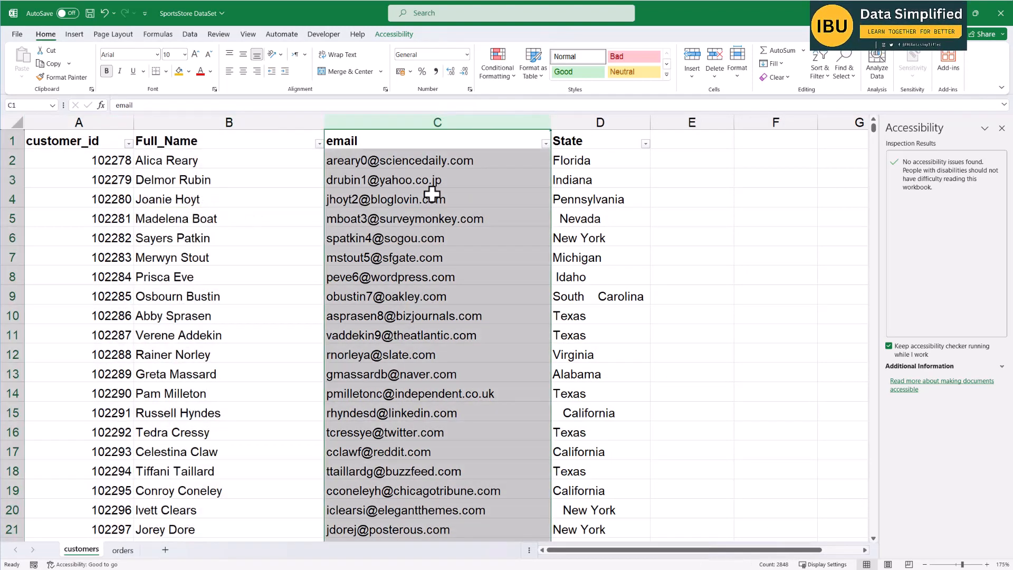
scroll(351, 261, down, 2)
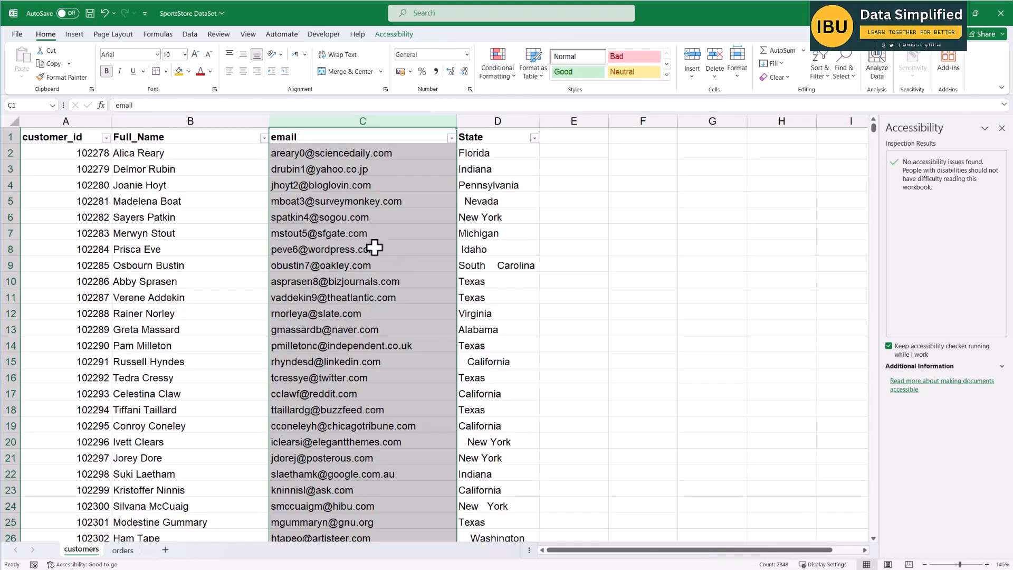
click(493, 120)
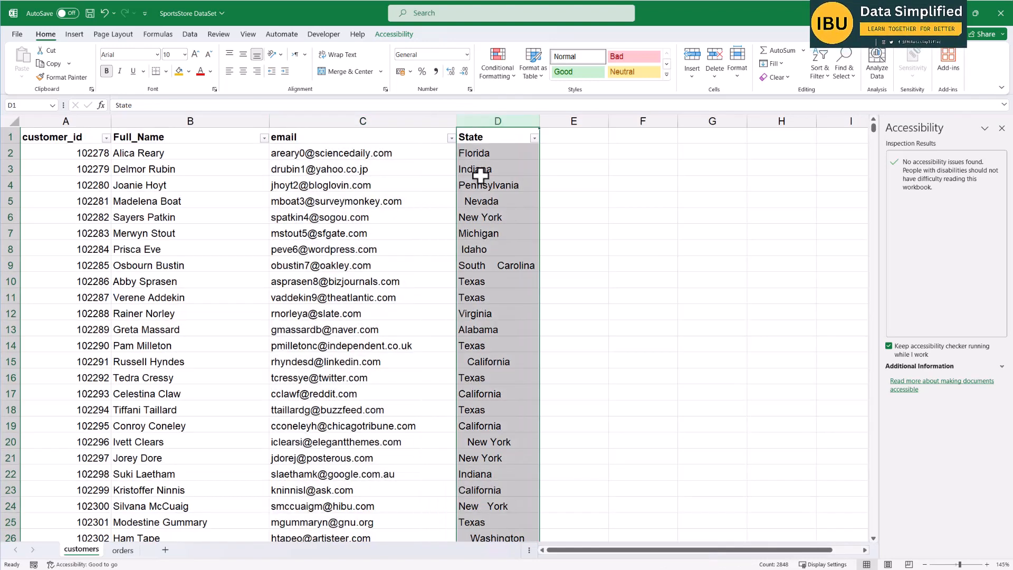
click(363, 120)
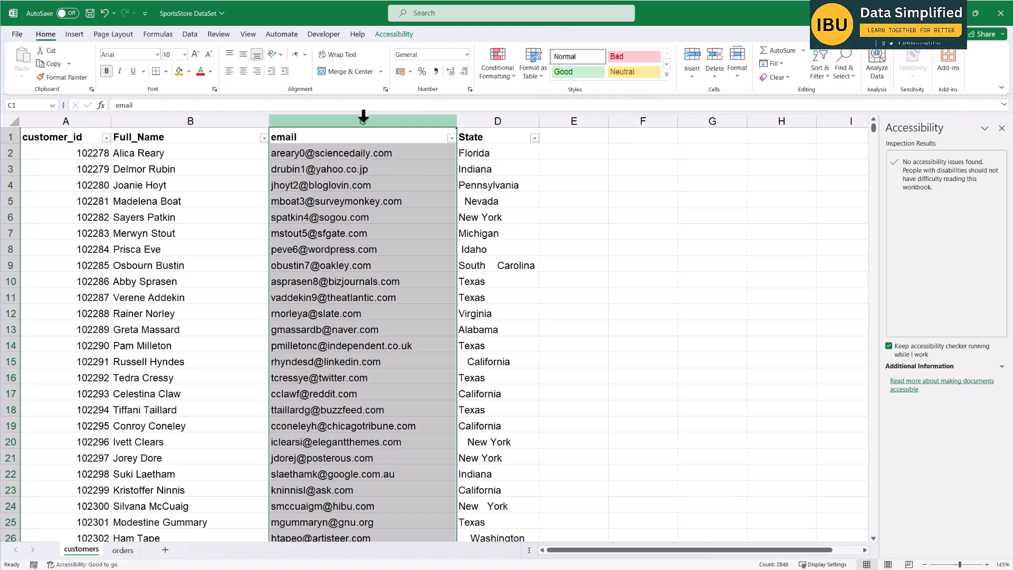
click(496, 121)
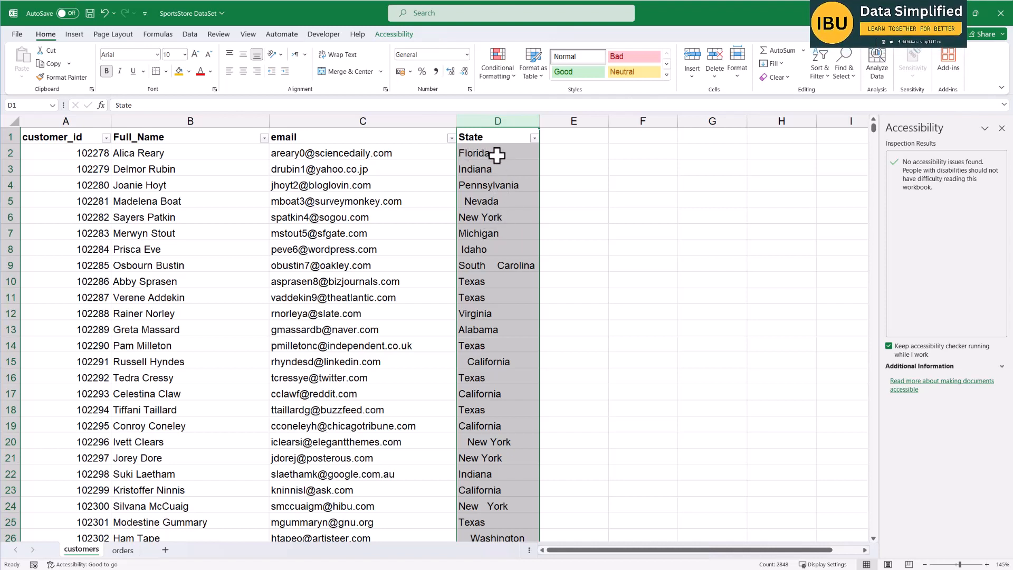
Inspect the State entries for leading and inner extra spaces, checking cells D5, D9 and D15 and the rows below.
click(473, 199)
double_click(467, 200)
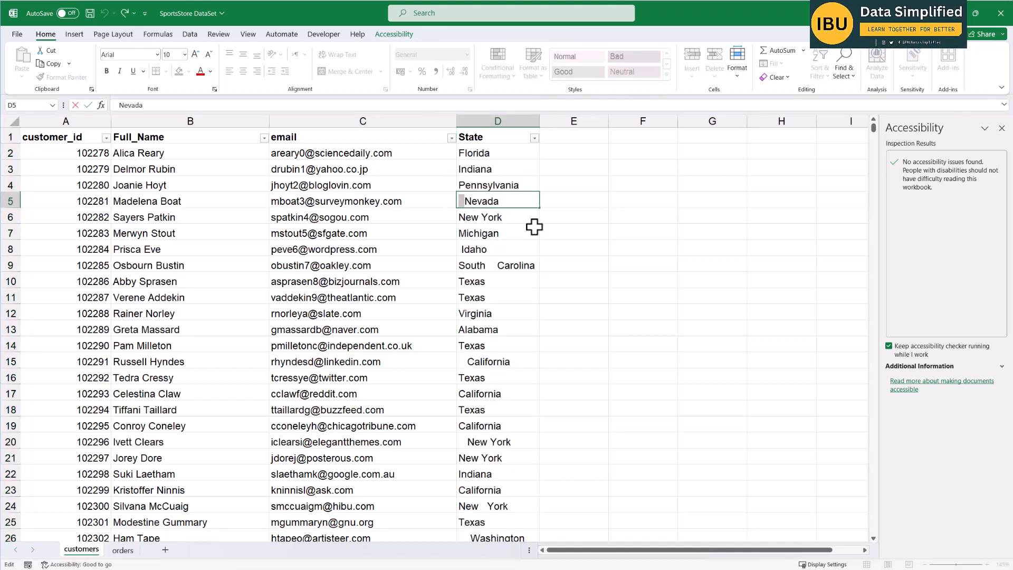
double_click(508, 267)
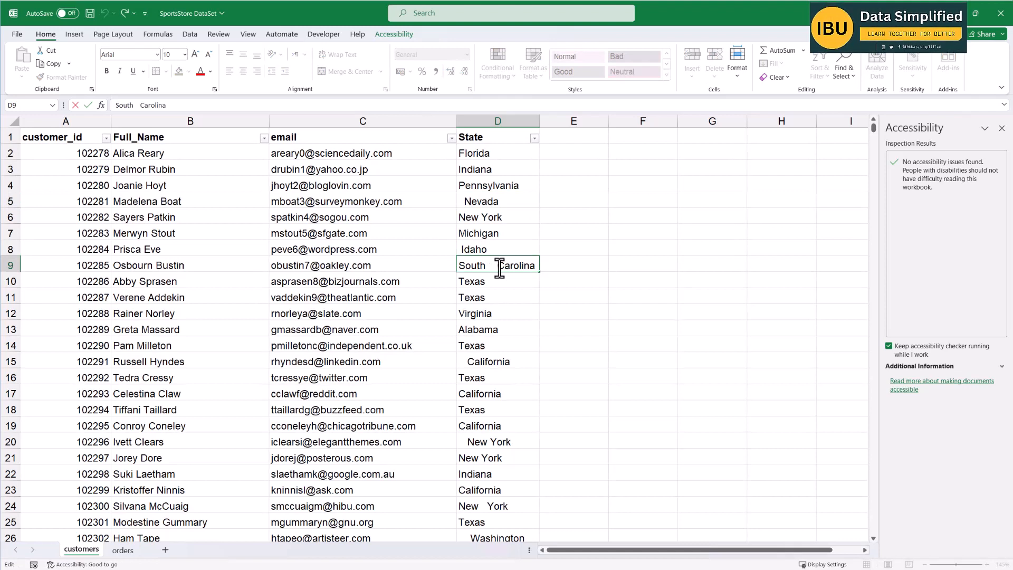
drag(498, 266, 481, 265)
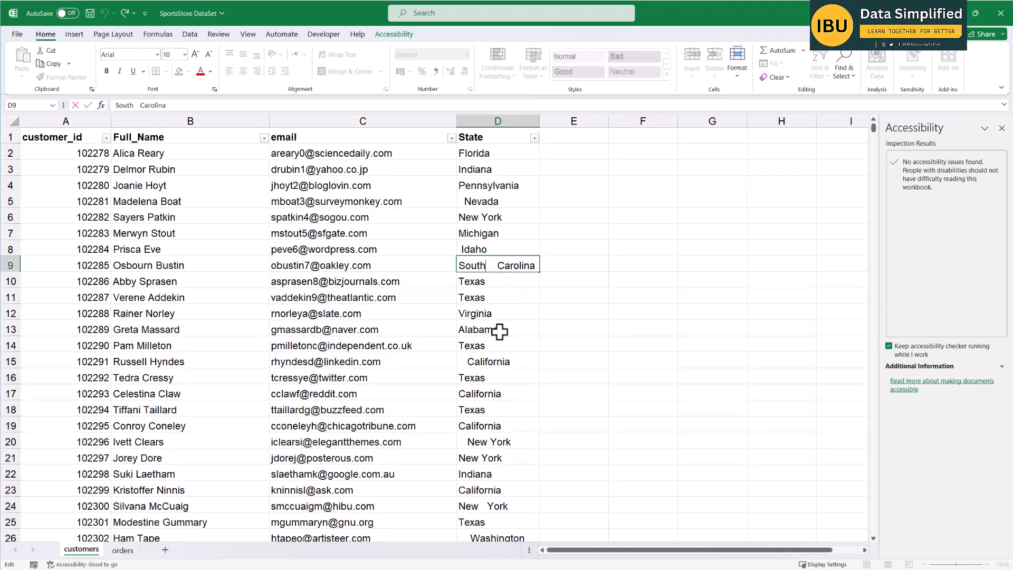
click(470, 360)
scroll(512, 383, down, 3)
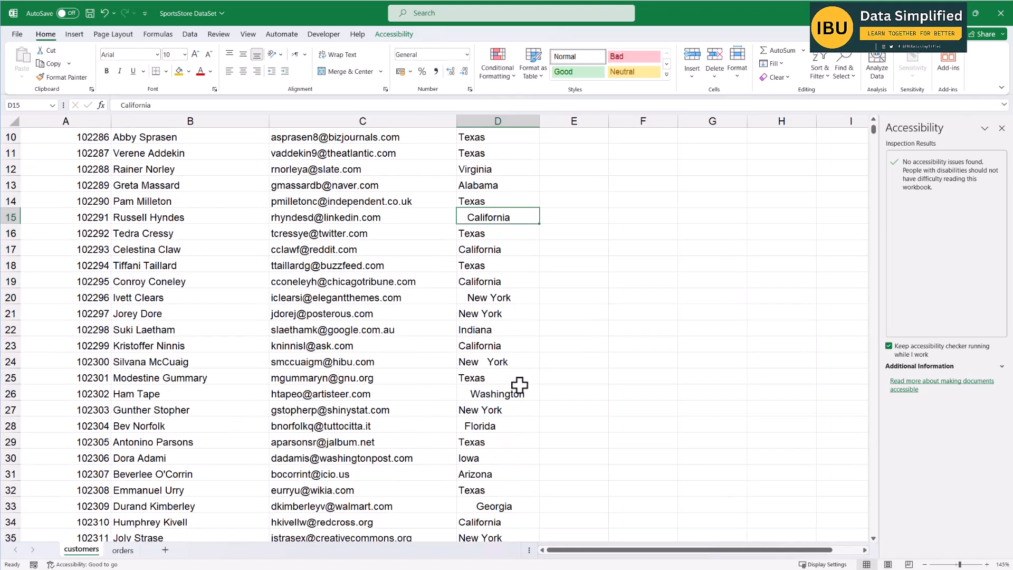
scroll(508, 358, down, 1)
scroll(505, 296, up, 4)
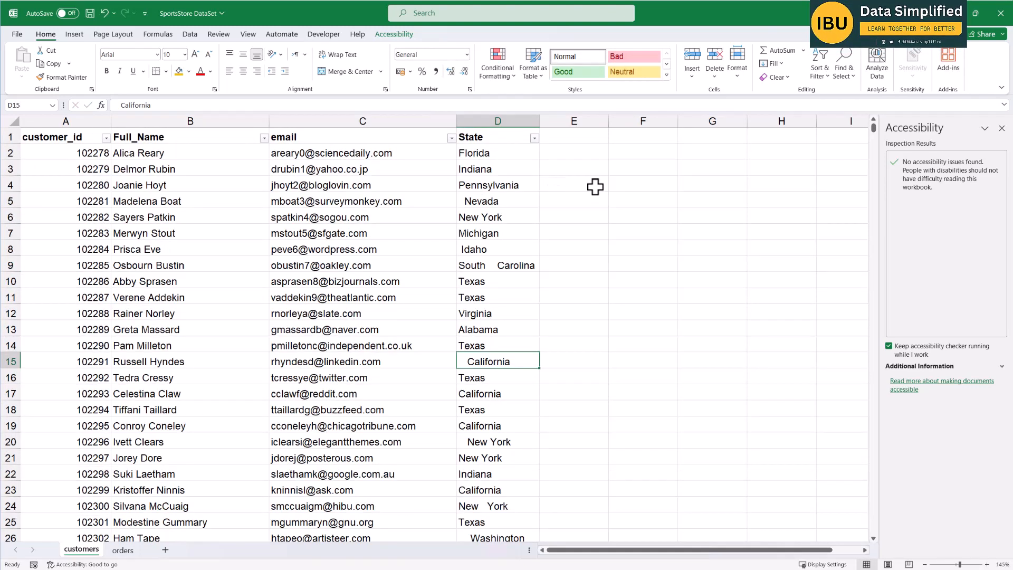
Enter the formula =TRIM(D2) in cell E2 to strip extra spaces from the first State value.
click(498, 121)
click(576, 121)
click(581, 151)
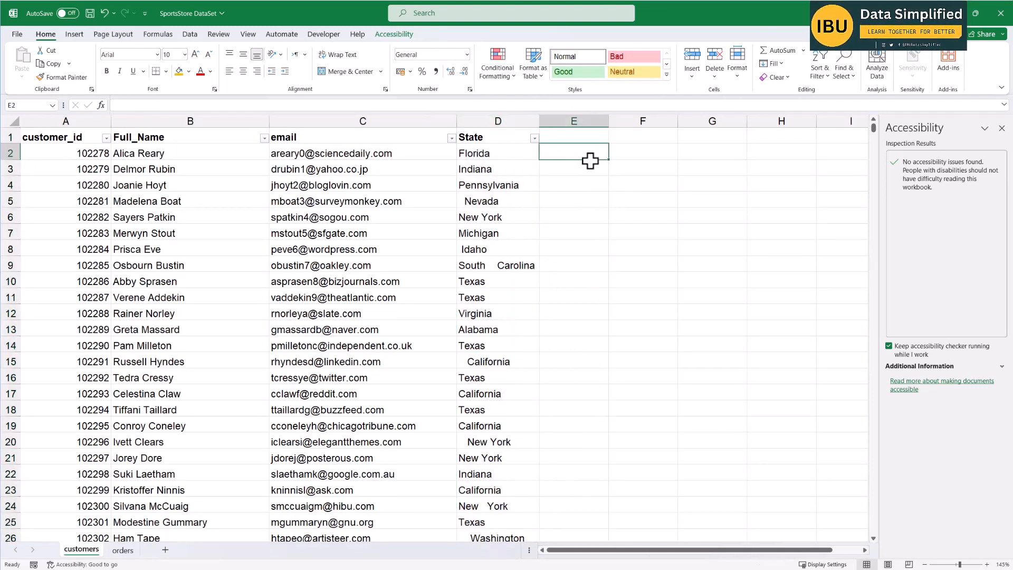
text(=)
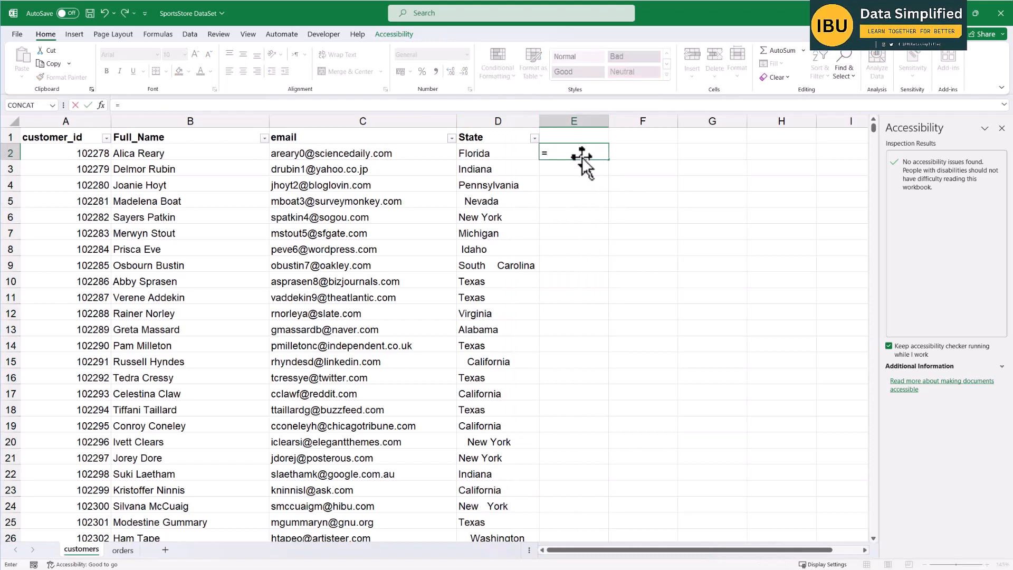
text(tri)
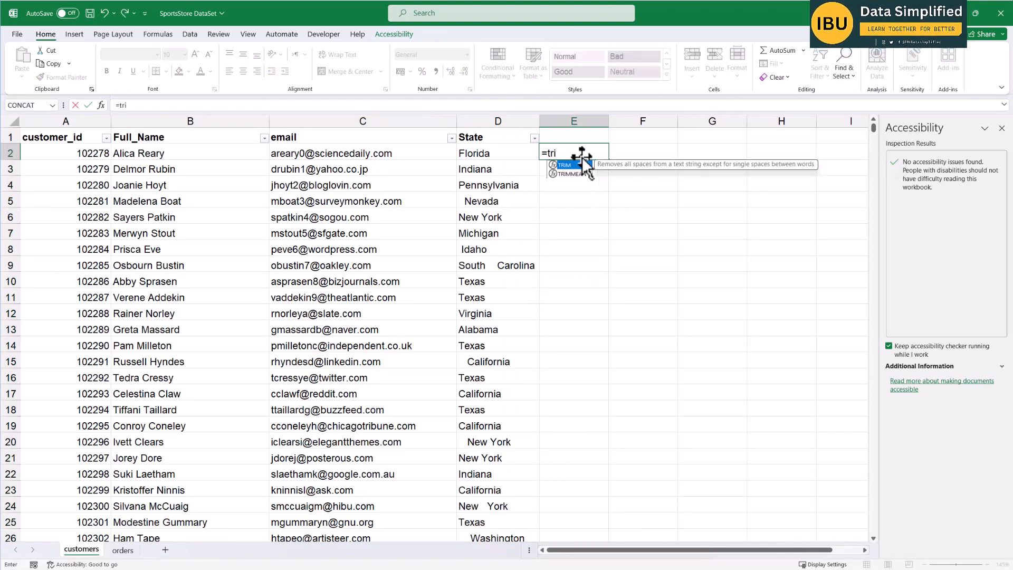
key(Tab)
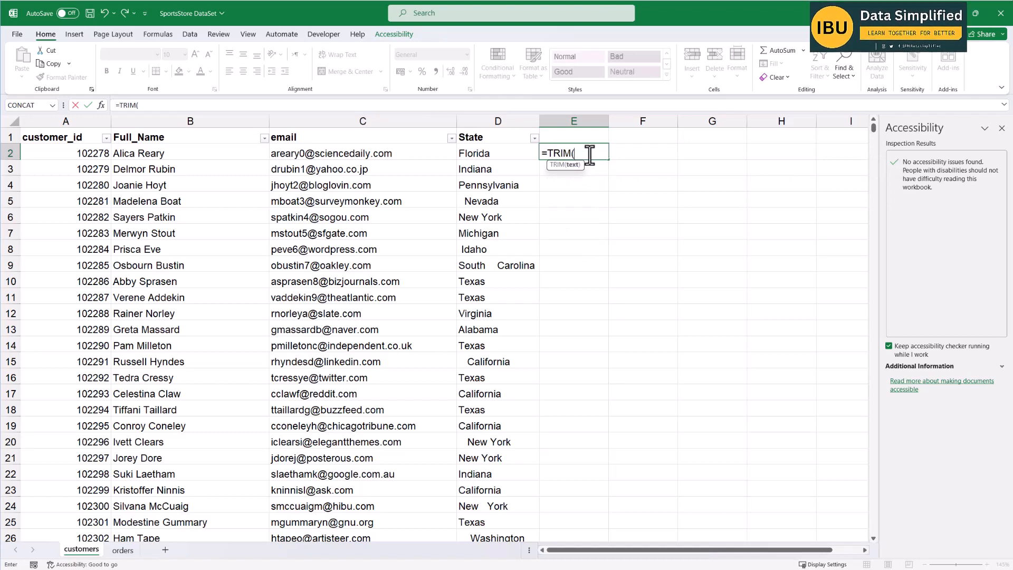
click(523, 151)
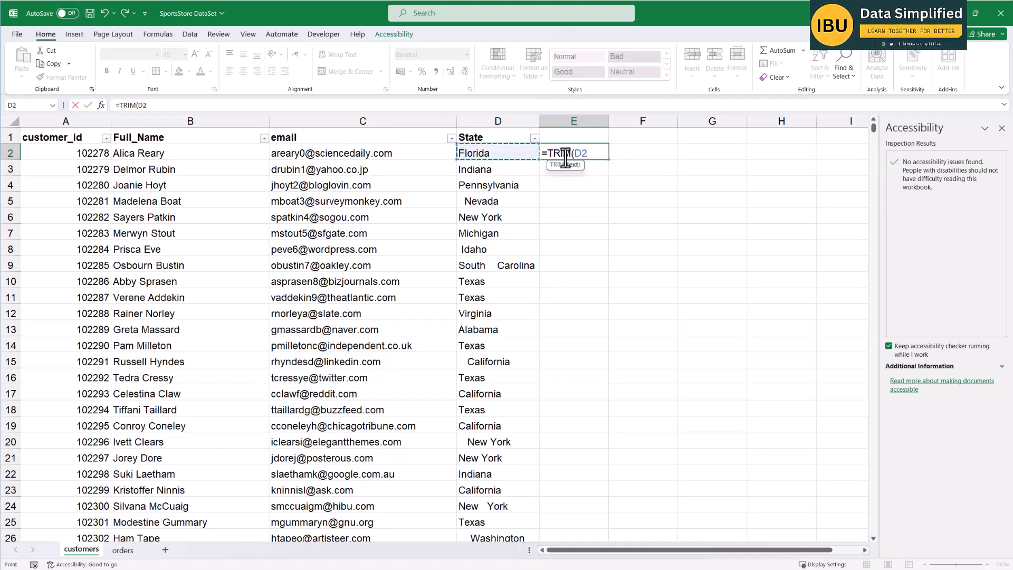
text())
key(Return)
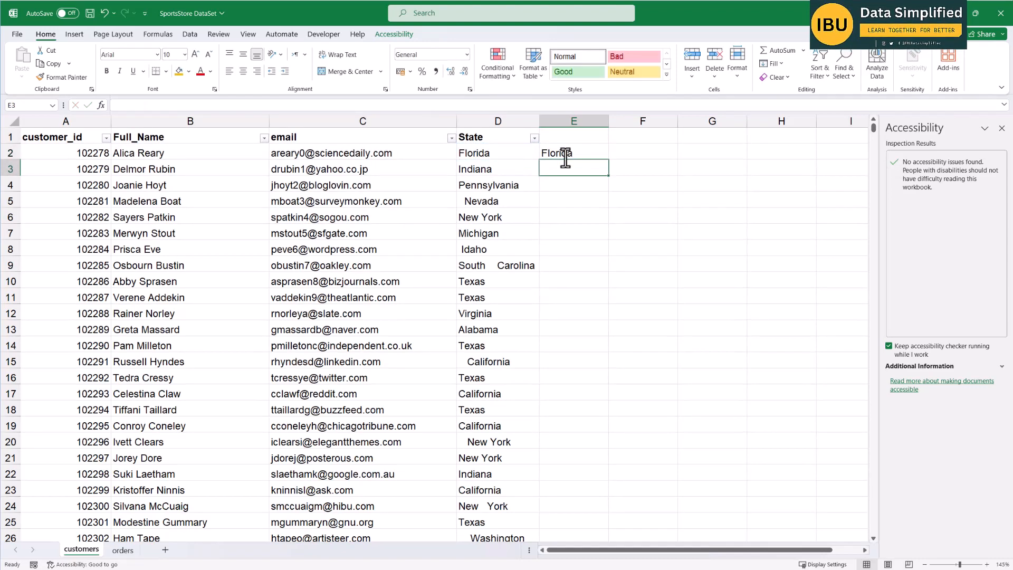
Fill the E2 TRIM formula down the whole column E and autofit the column's width.
click(509, 152)
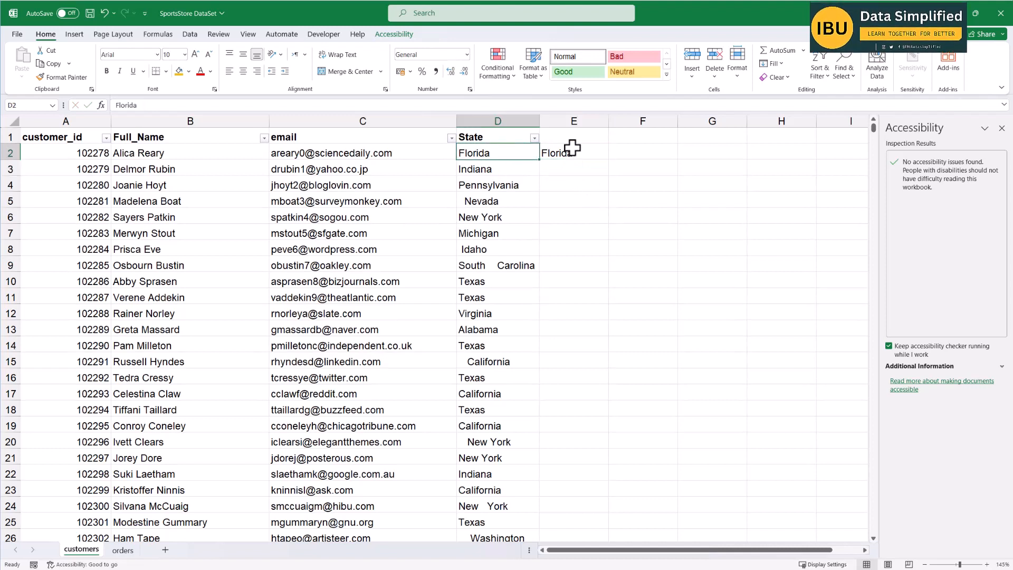
drag(519, 153, 550, 153)
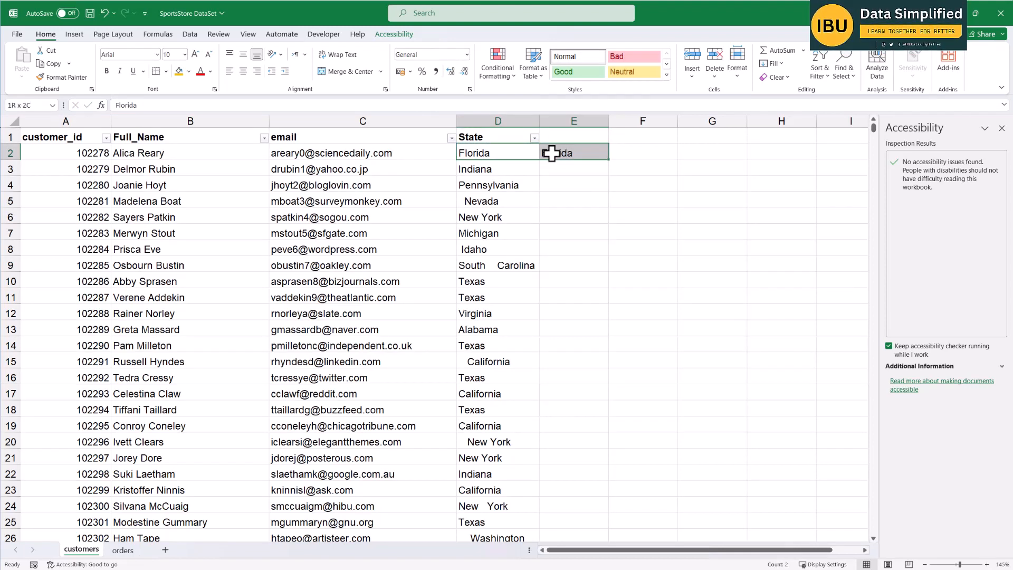
click(505, 153)
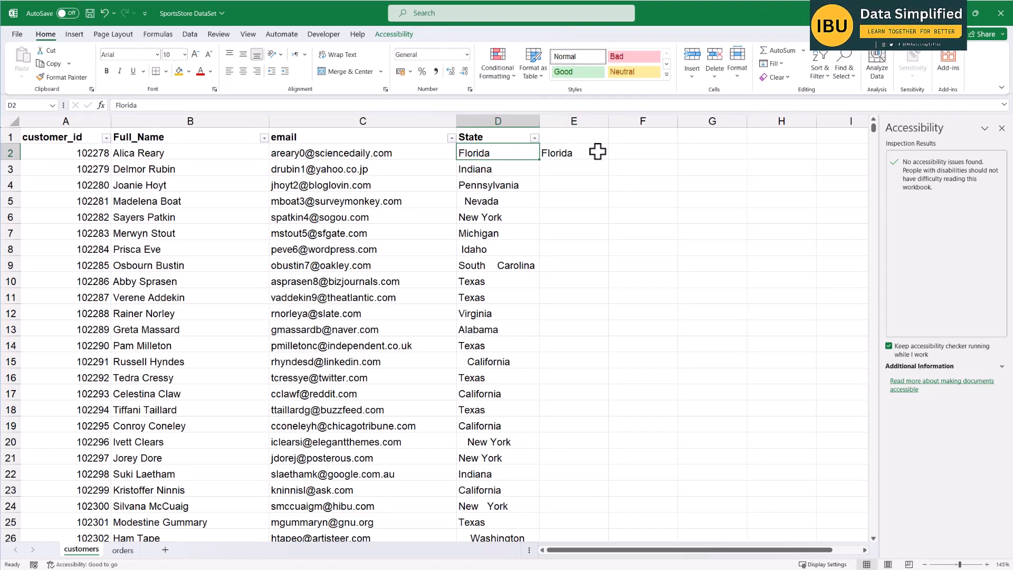
click(561, 153)
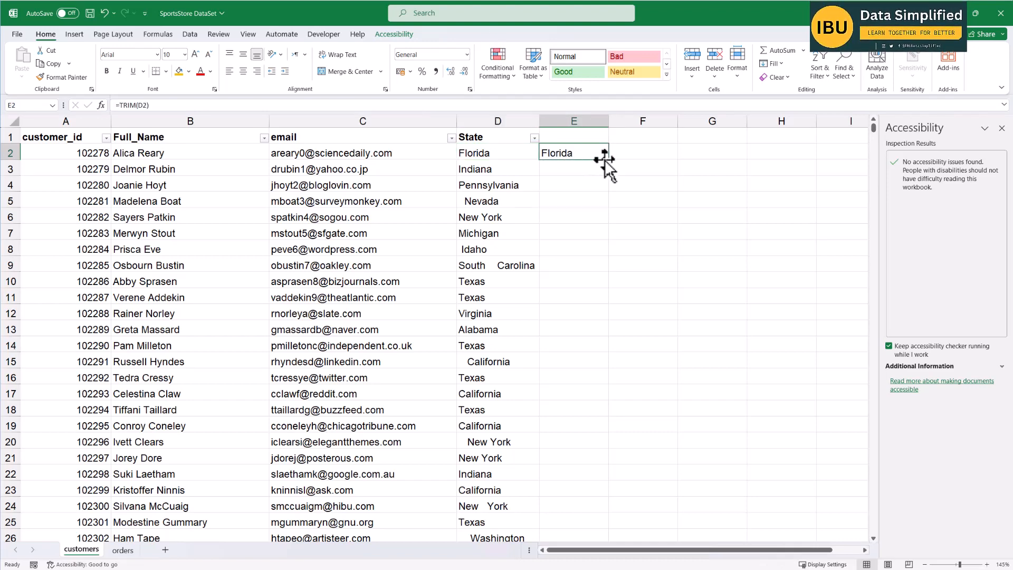
double_click(610, 162)
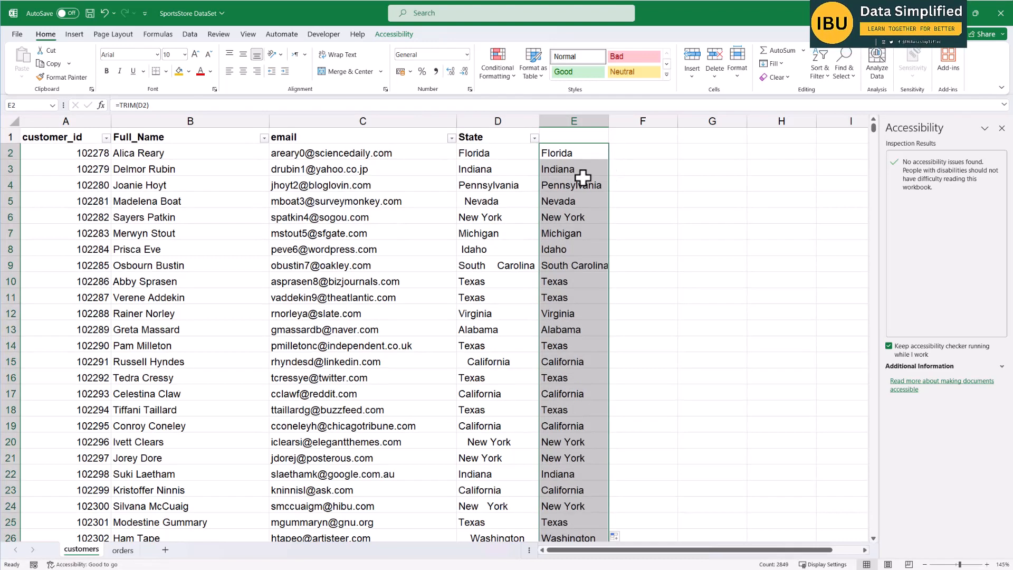
click(495, 264)
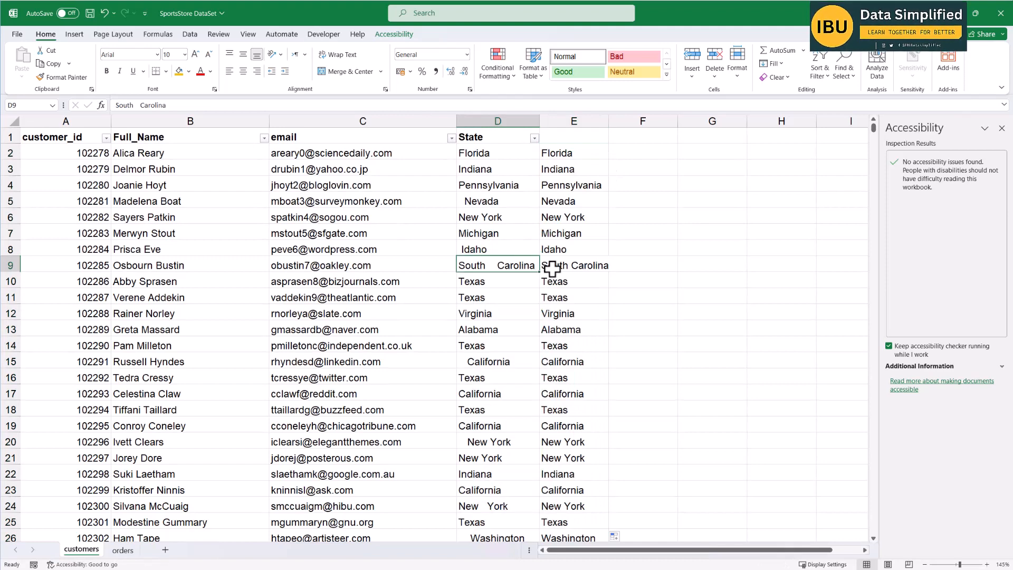
drag(502, 261, 564, 266)
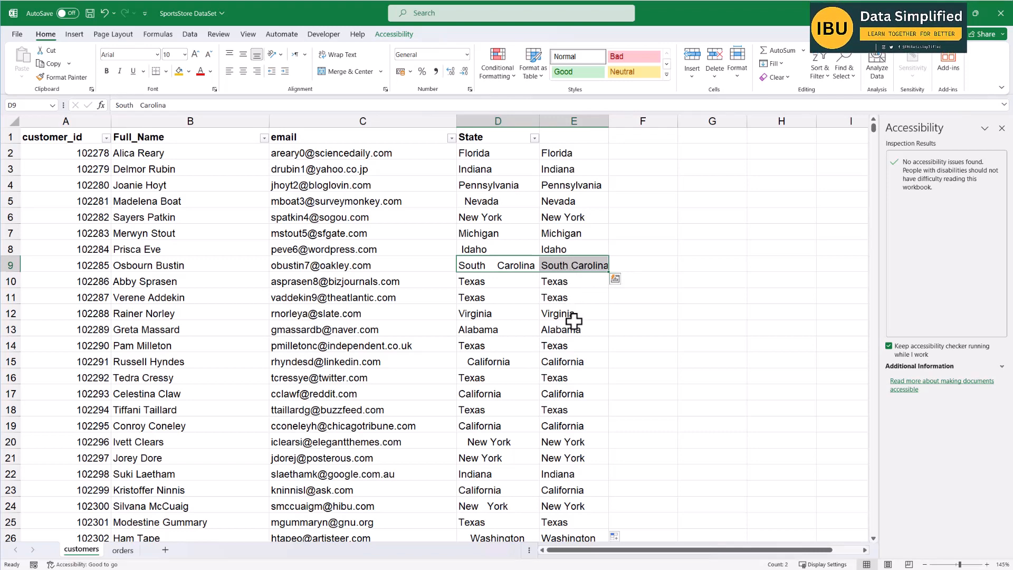
double_click(609, 121)
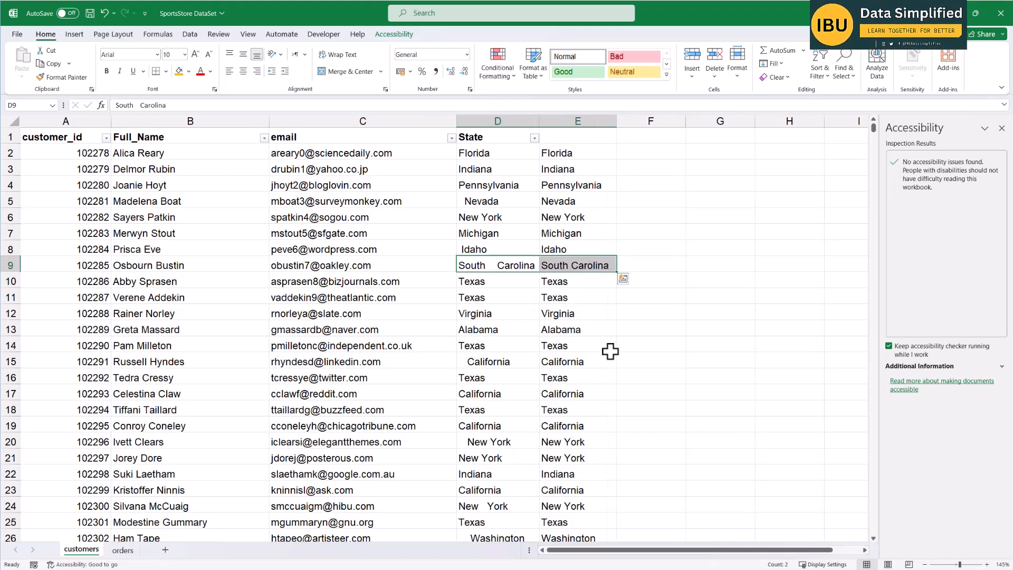
Compare the original State values in column D with the trimmed ones in column E down the sheet, including the spaces in D33.
scroll(578, 416, down, 3)
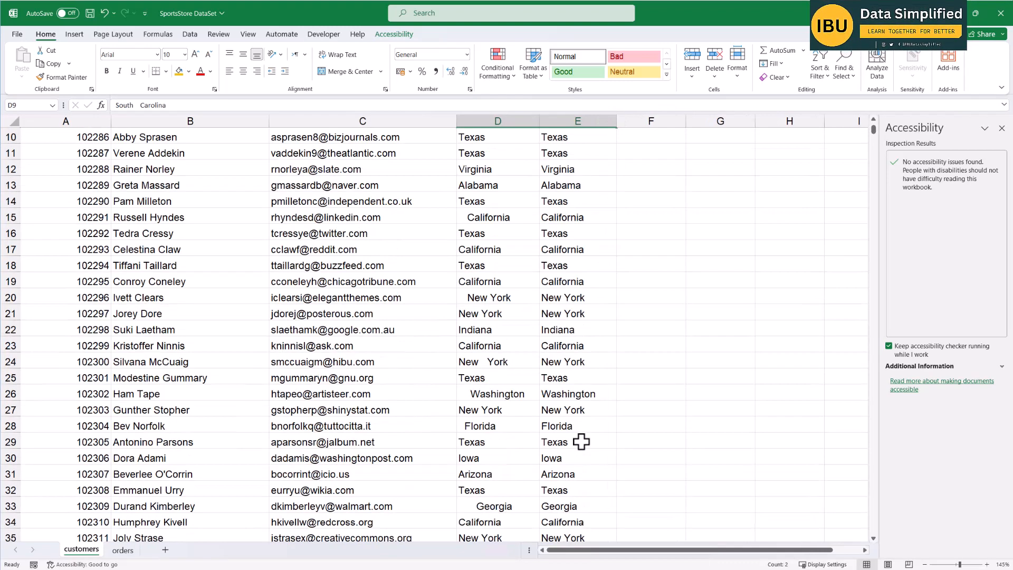
scroll(576, 370, down, 2)
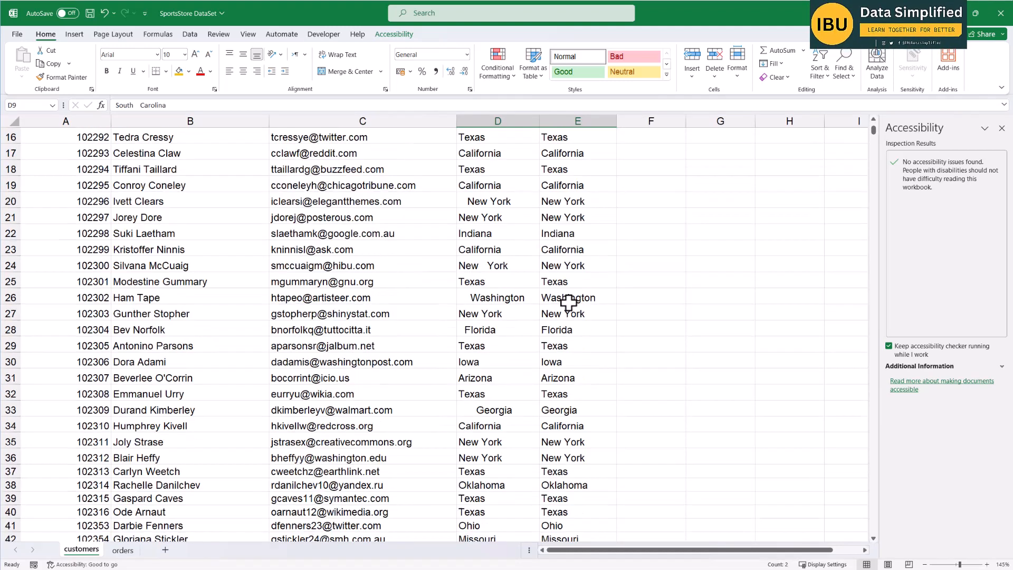
double_click(474, 413)
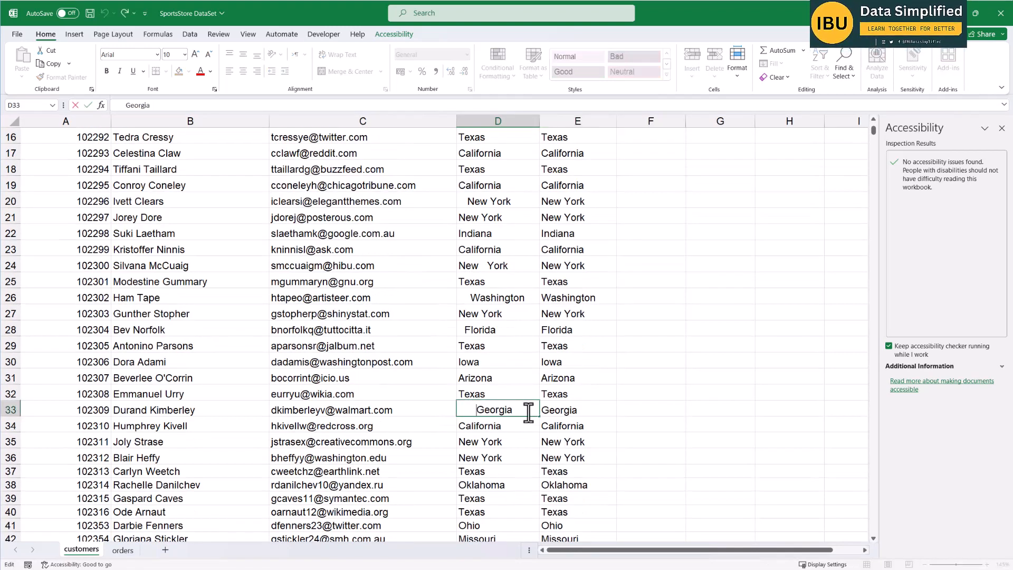
drag(476, 413, 448, 412)
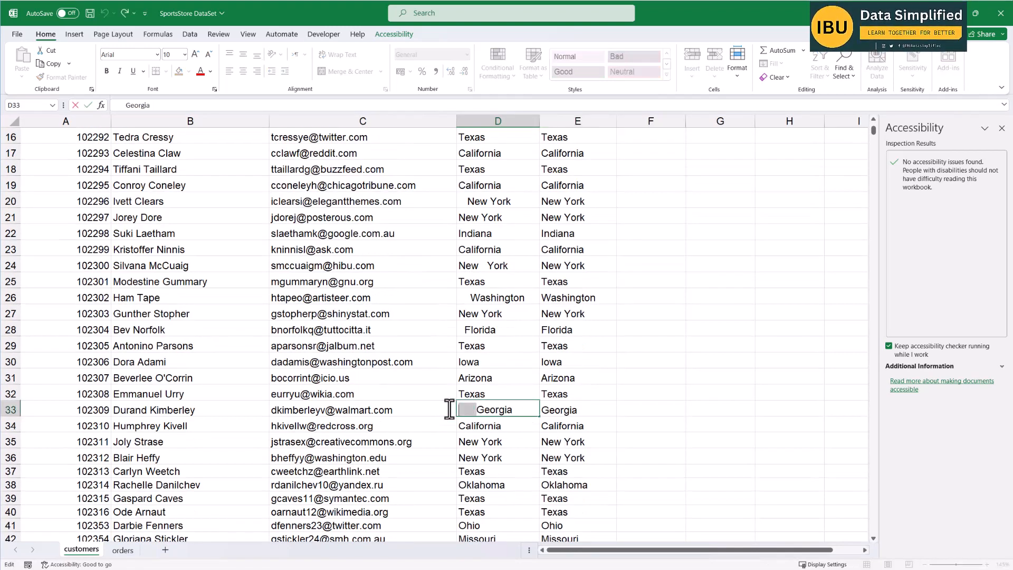
click(584, 414)
scroll(583, 358, down, 5)
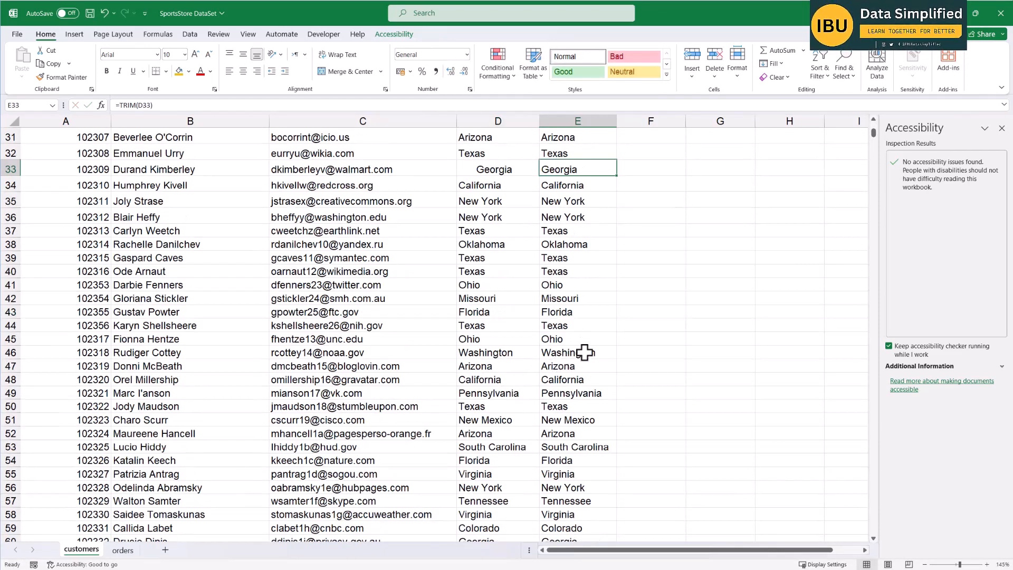
scroll(576, 348, down, 7)
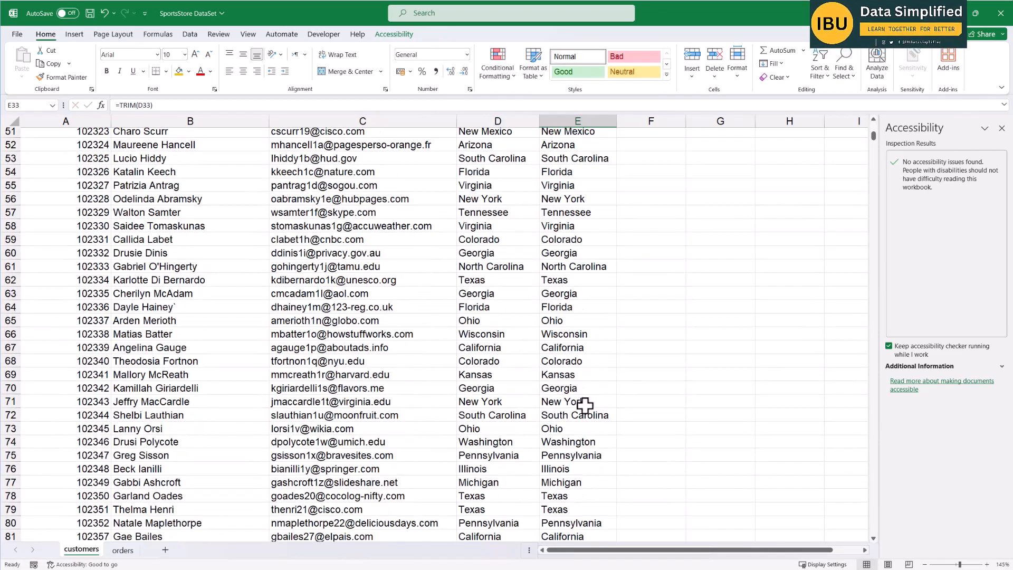
scroll(584, 403, down, 10)
scroll(582, 380, up, 20)
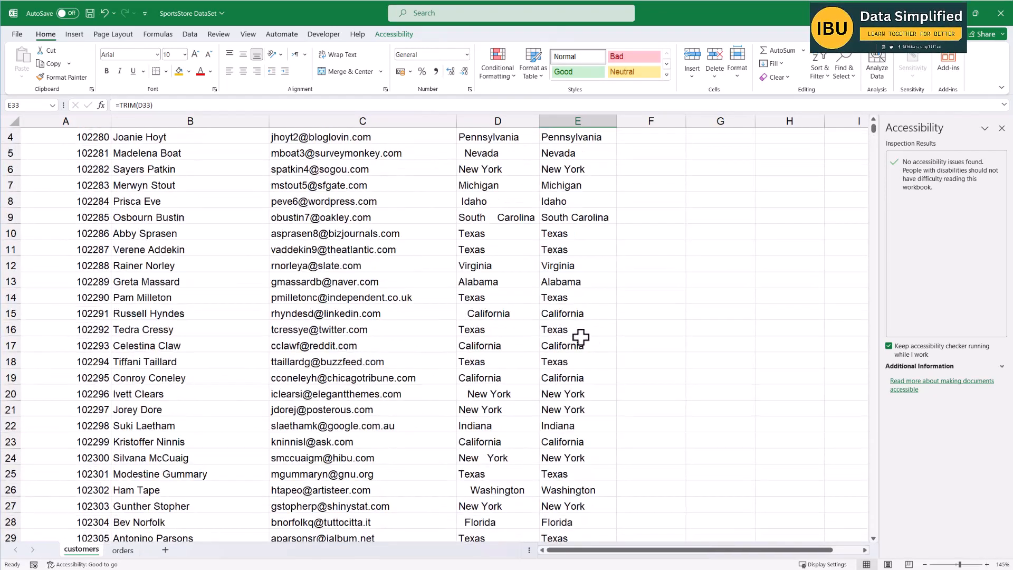
scroll(581, 327, up, 1)
Copy the State header from D1 into E1 with its formatting.
click(570, 153)
click(531, 138)
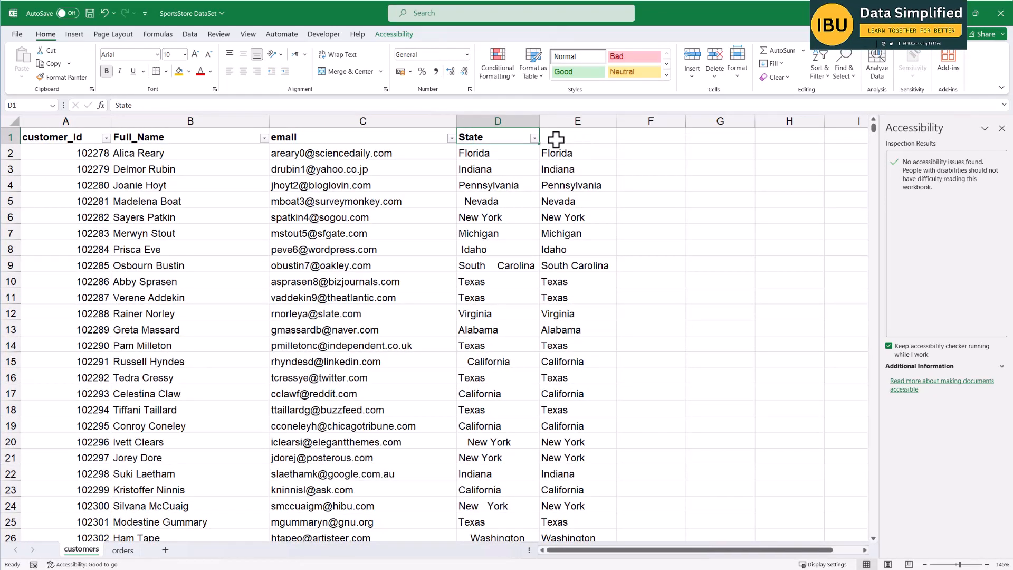
drag(540, 145, 597, 137)
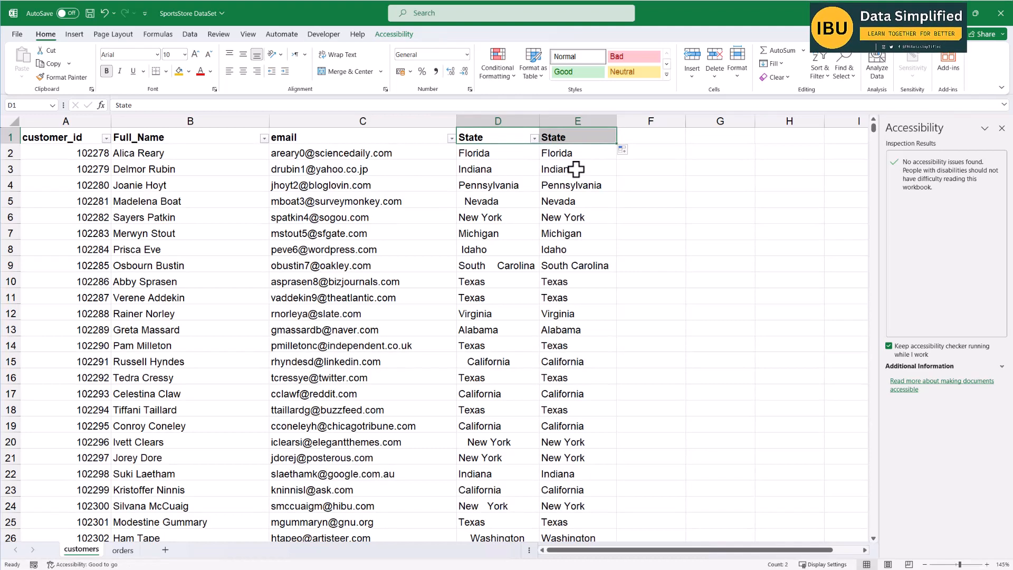
Replace the TRIM formulas in column E with their values by pasting the copied column over itself as values.
click(575, 157)
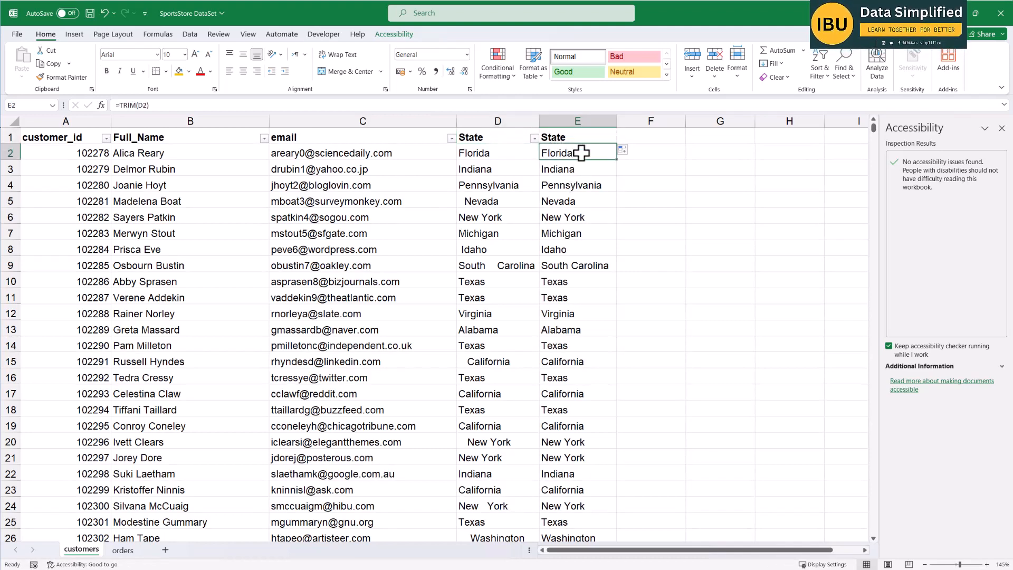
click(573, 120)
key(ctrl+c)
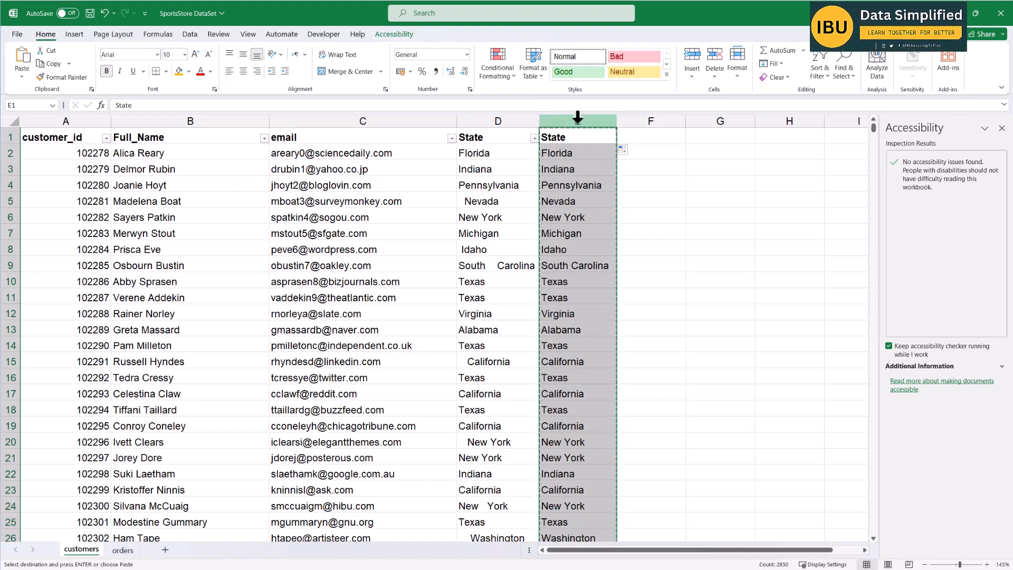
right_click(578, 120)
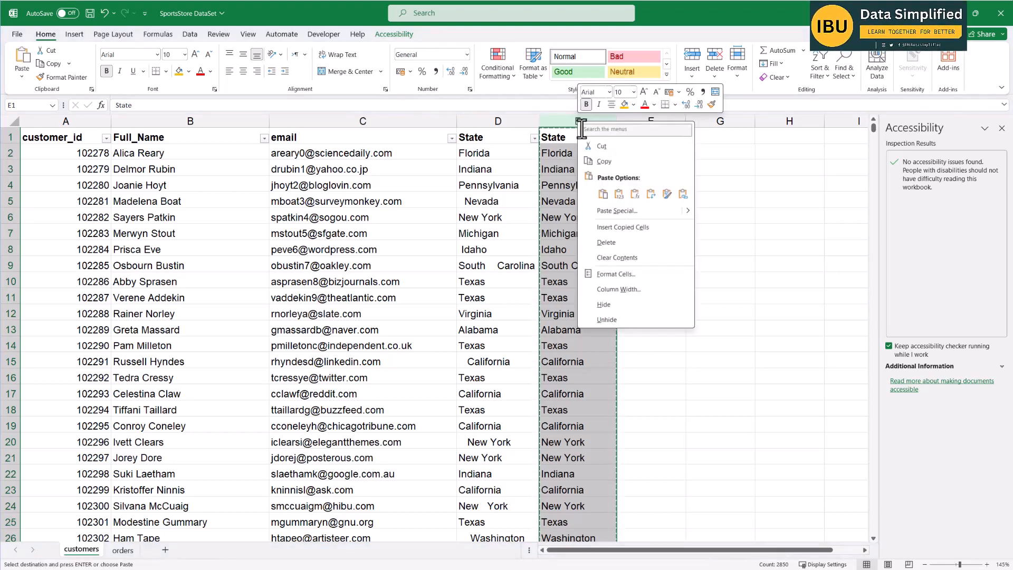
click(619, 195)
Delete the original untrimmed State column D, leaving only the trimmed State column.
click(507, 119)
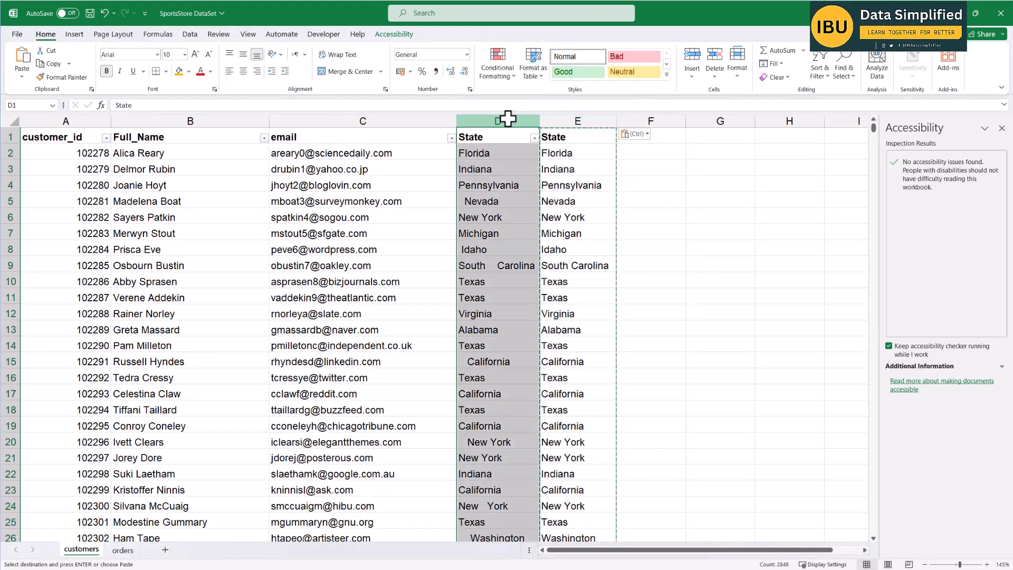
right_click(508, 119)
click(544, 242)
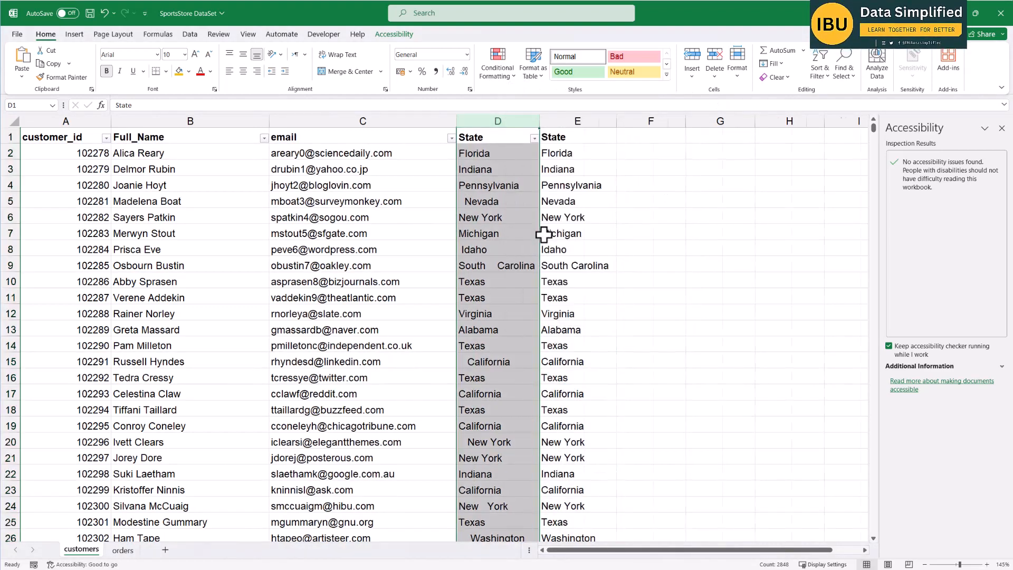
click(528, 170)
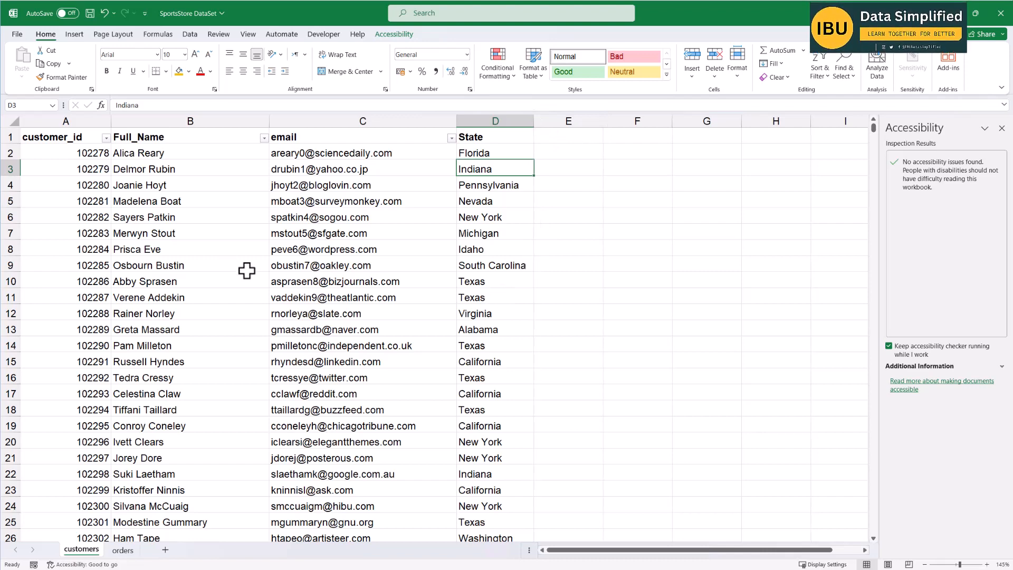
scroll(235, 315, down, 1)
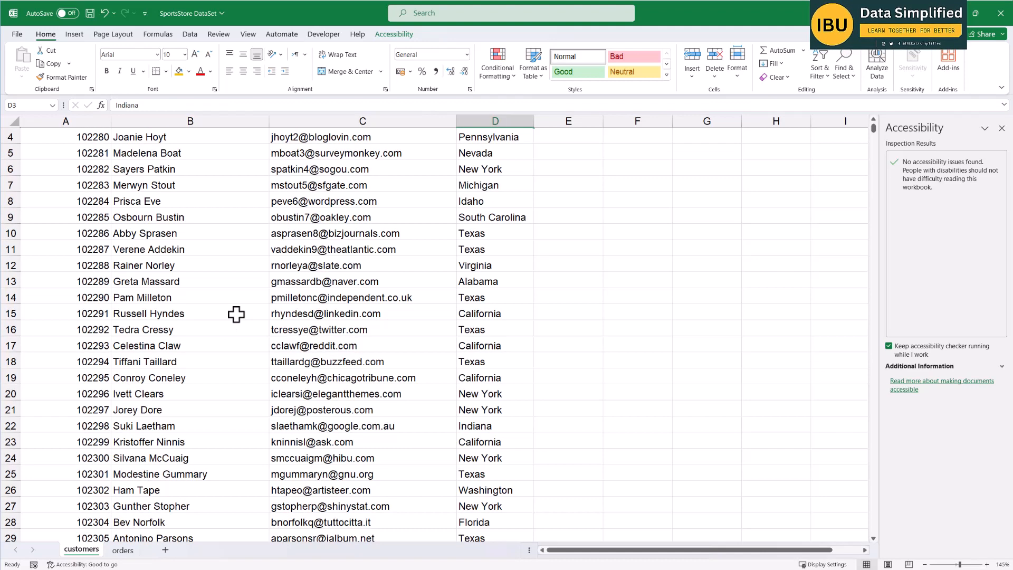
scroll(257, 293, up, 1)
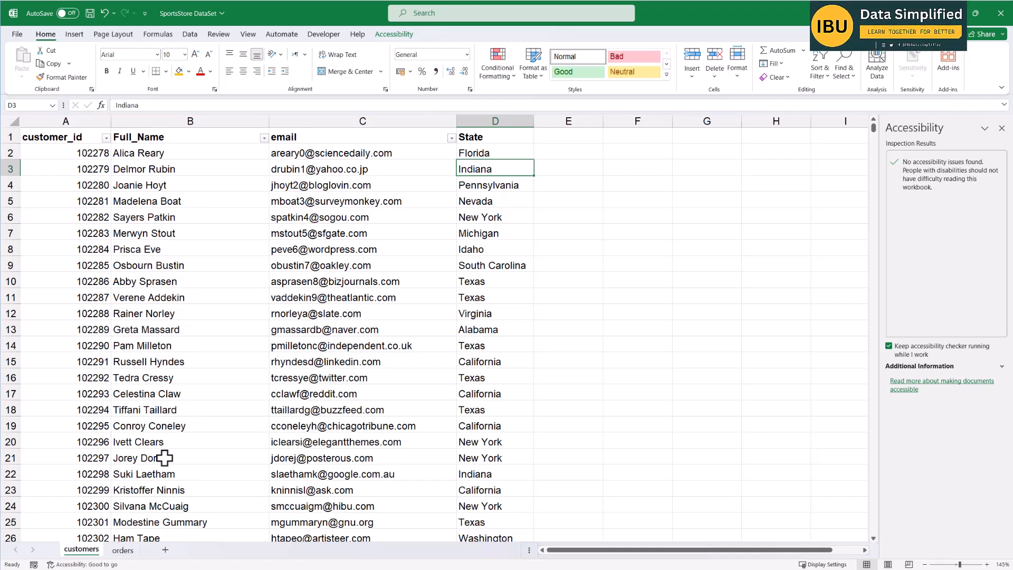
On the orders sheet, change the date column's number format to Short Date.
click(123, 551)
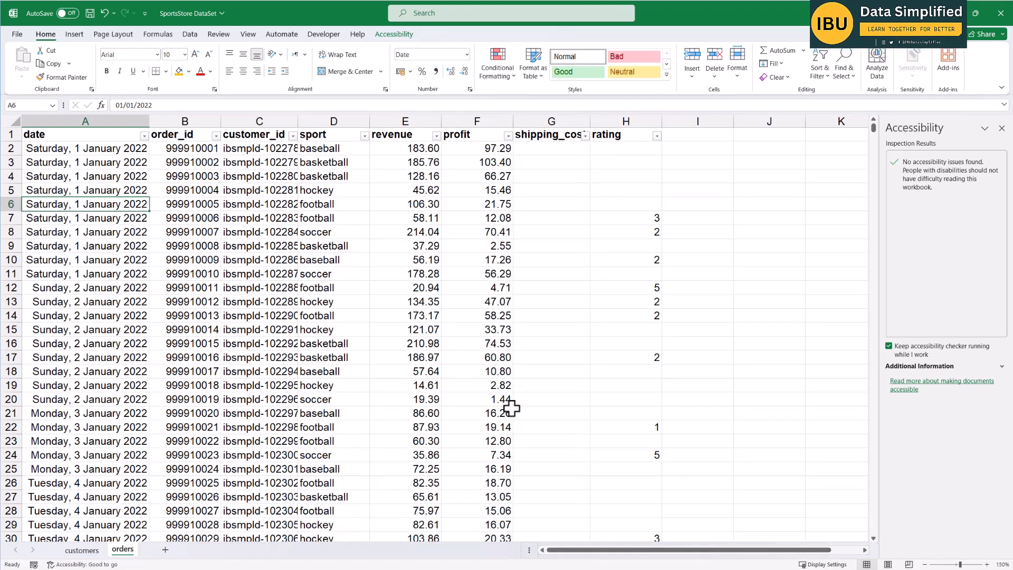
click(91, 137)
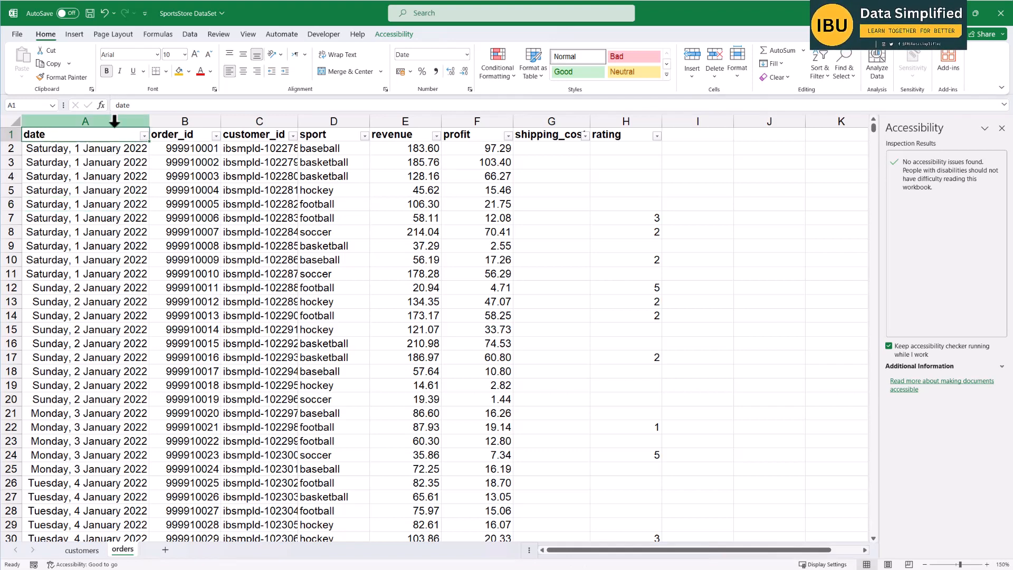
click(79, 122)
click(60, 150)
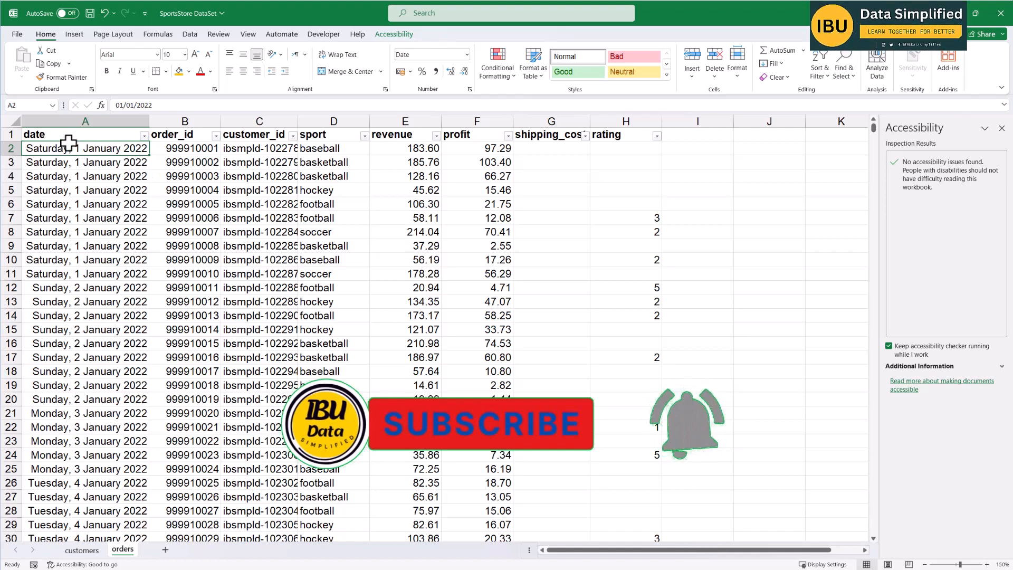
click(64, 118)
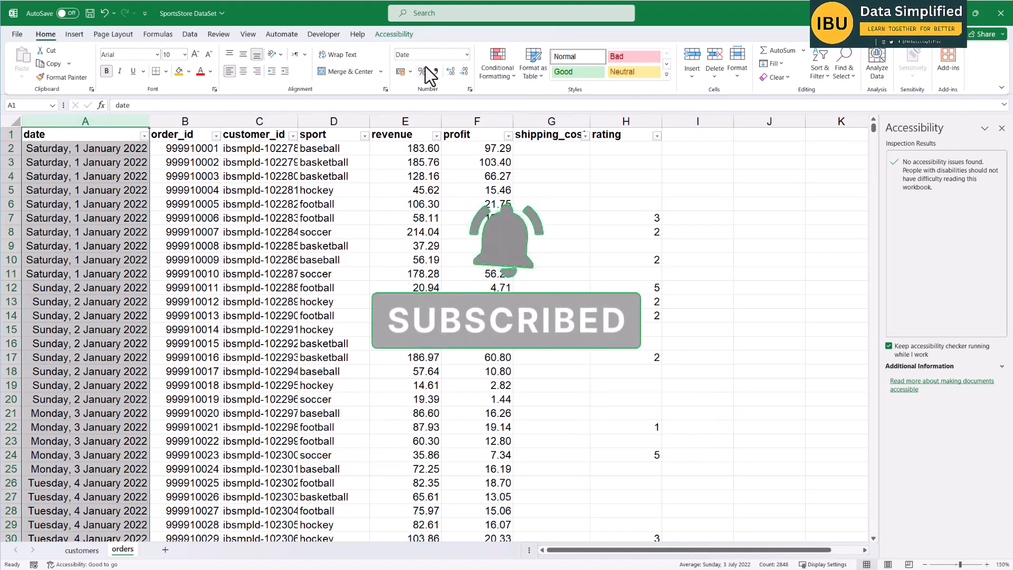
click(466, 55)
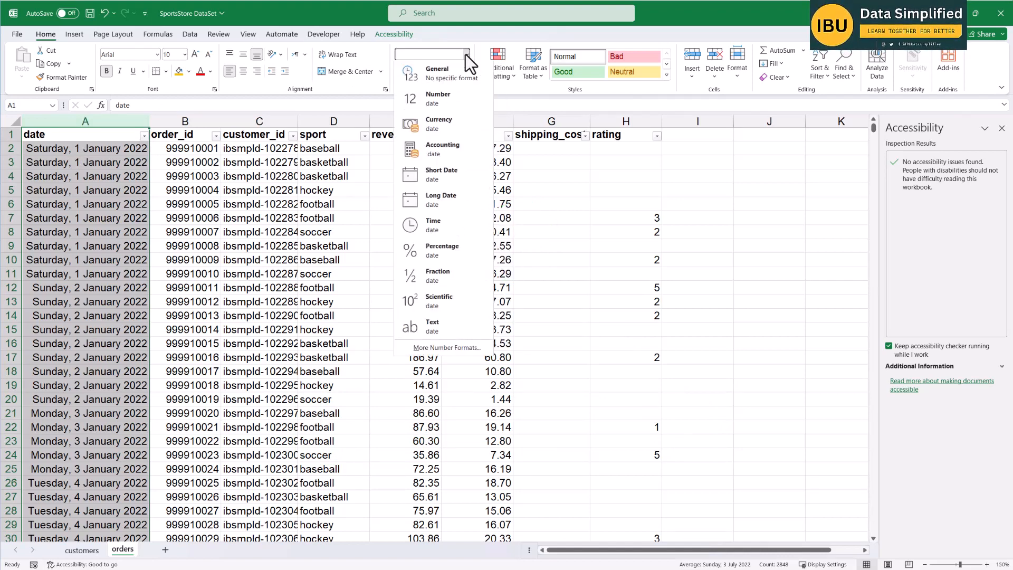
click(438, 173)
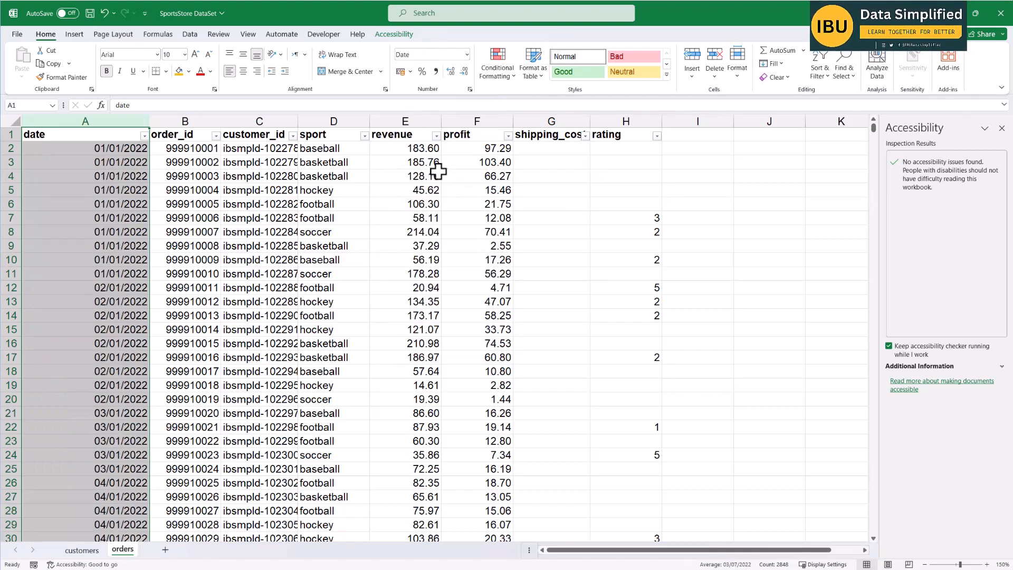
Autofit the date column's width and slightly widen the order_id column.
double_click(149, 121)
drag(80, 121, 91, 121)
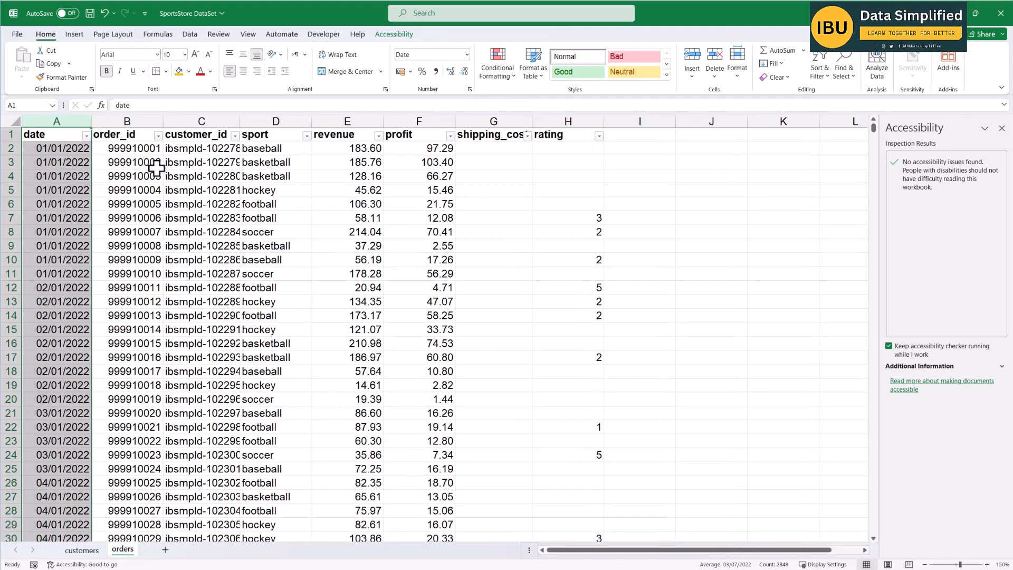
drag(163, 119, 177, 120)
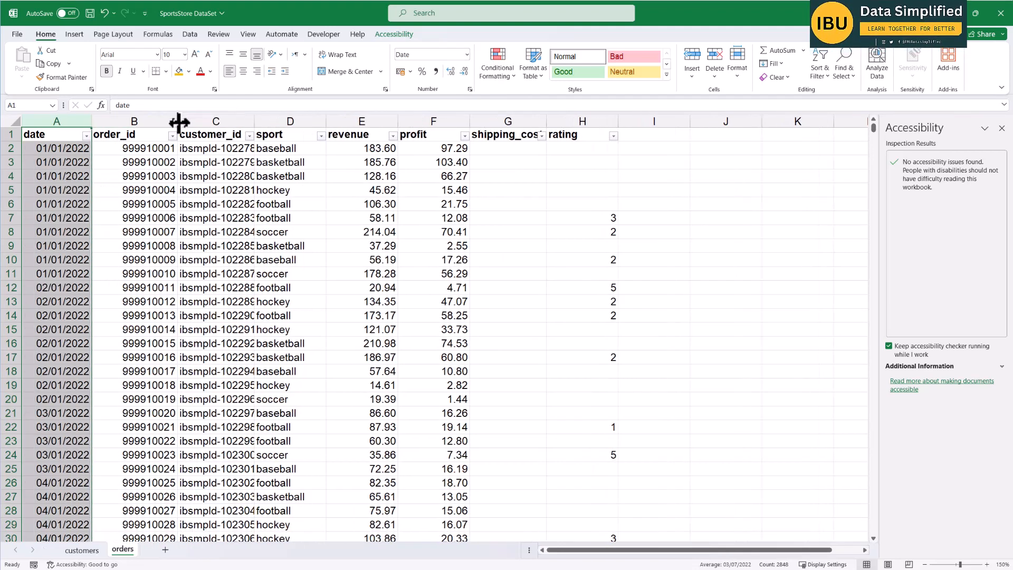
Examine the order_id values in column B, checking the leading digits and the last five digits down the sheet.
click(146, 152)
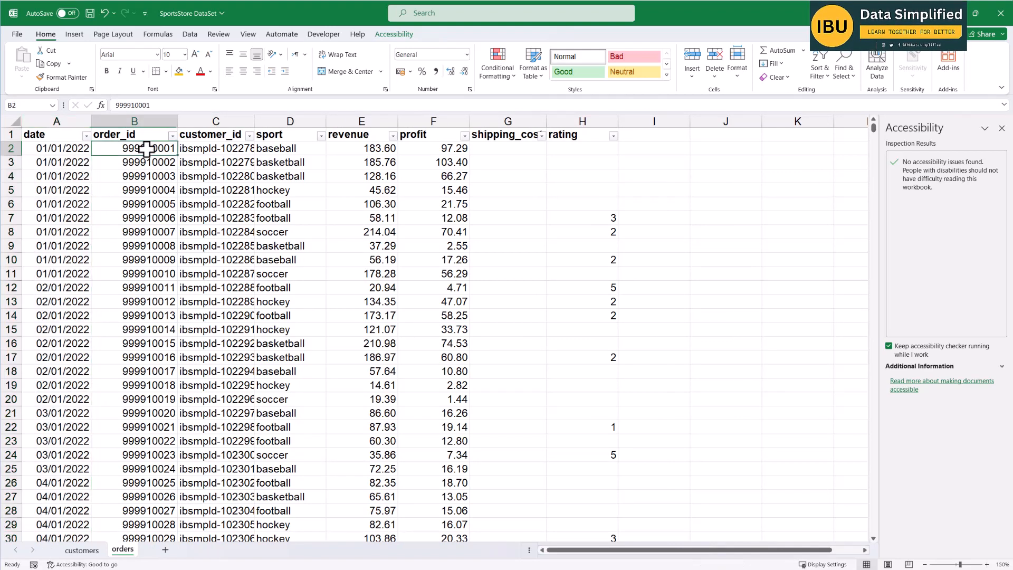
double_click(124, 153)
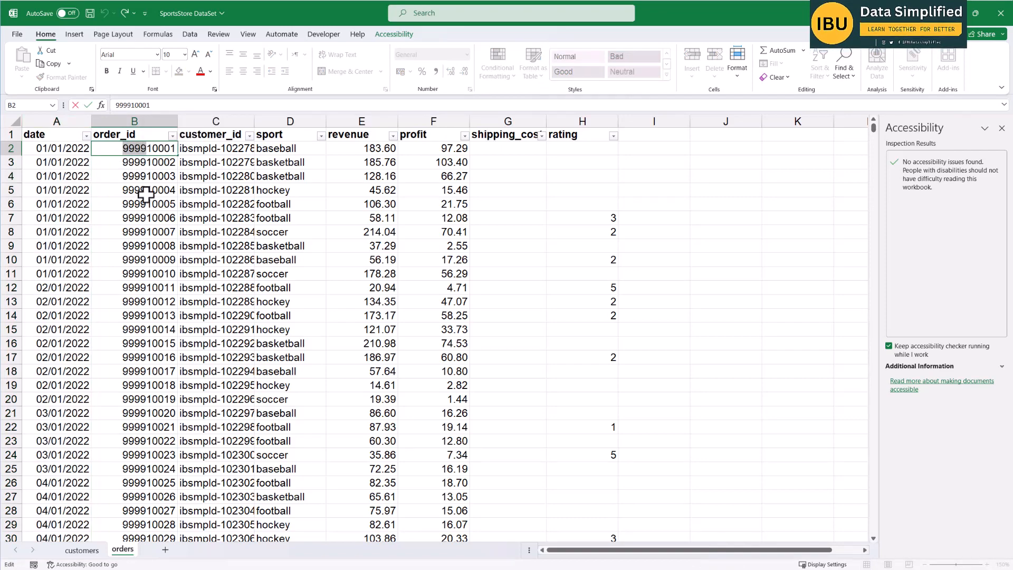
scroll(158, 217, down, 20)
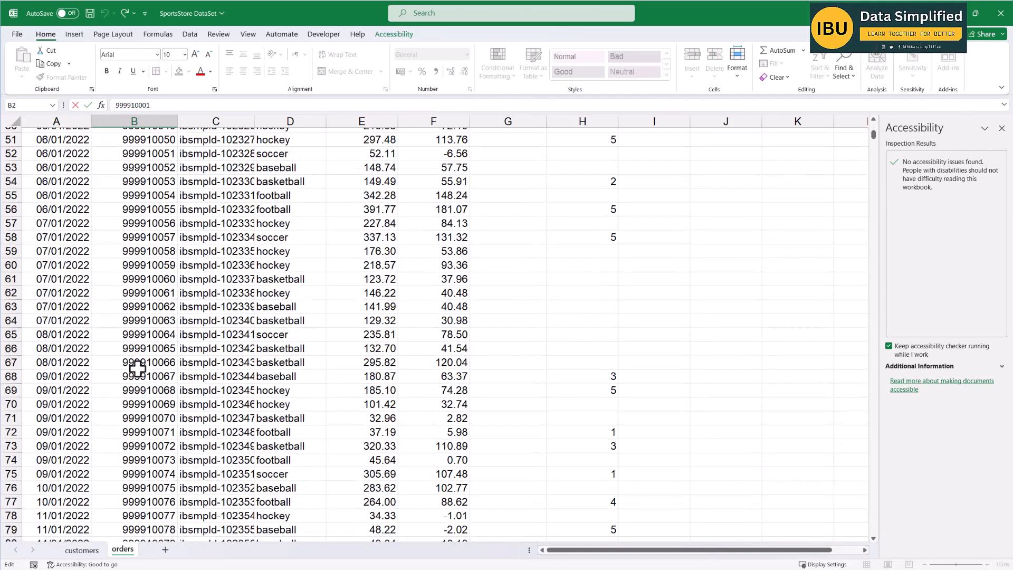
scroll(141, 264, up, 20)
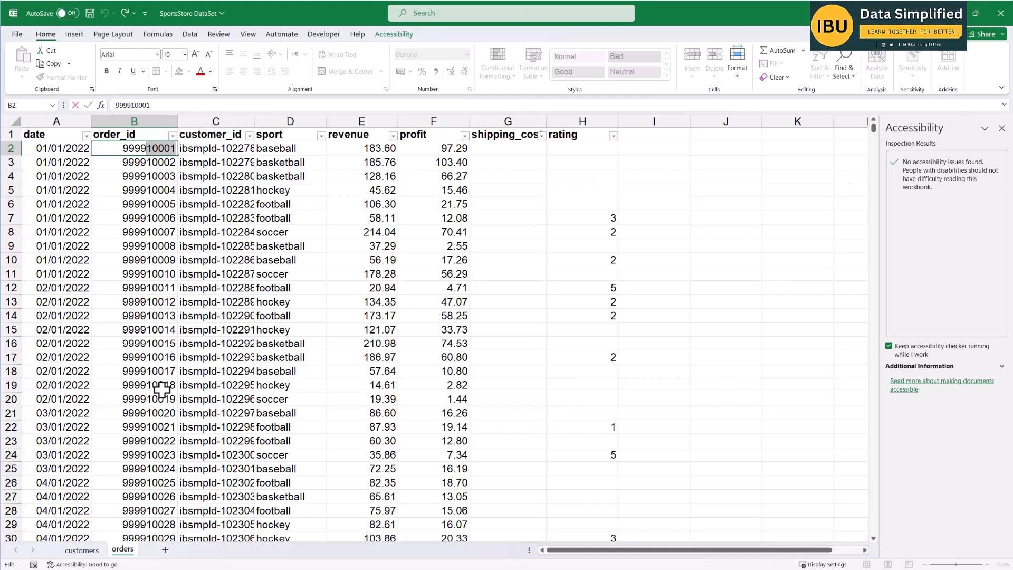
scroll(161, 407, down, 2)
scroll(161, 406, up, 2)
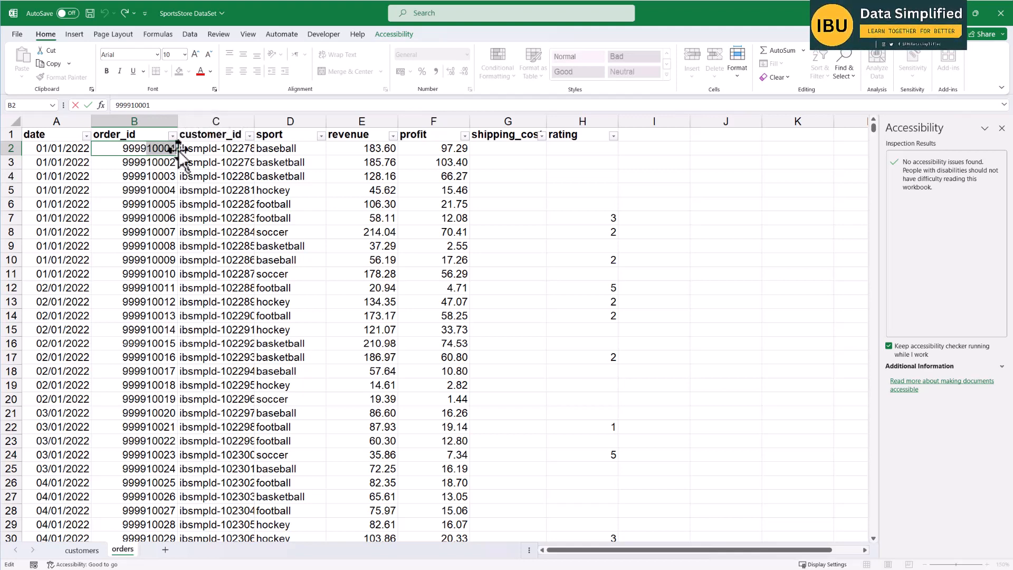
Insert a blank column between order_id and customer_id on the orders sheet.
click(169, 114)
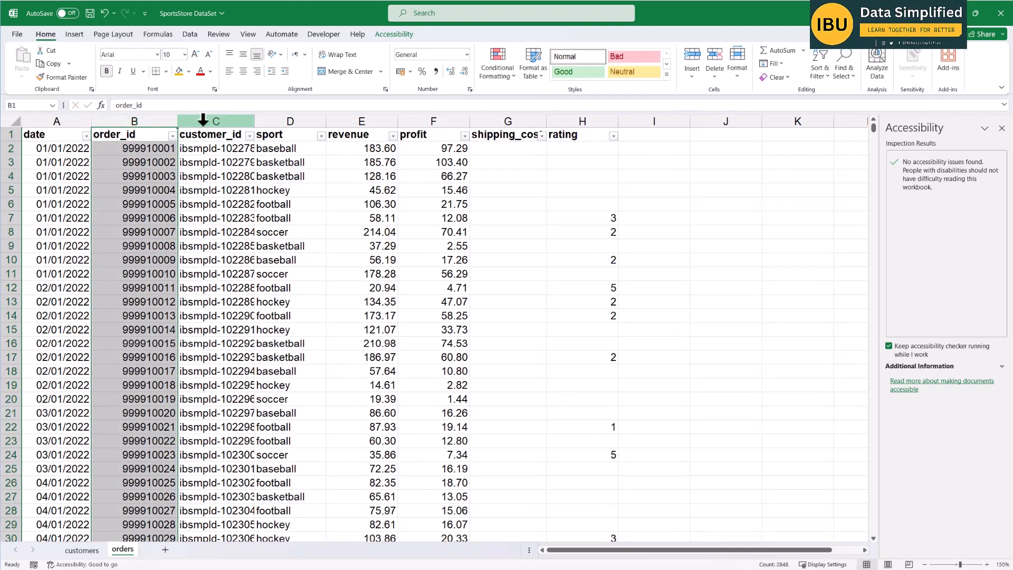
right_click(205, 121)
click(235, 228)
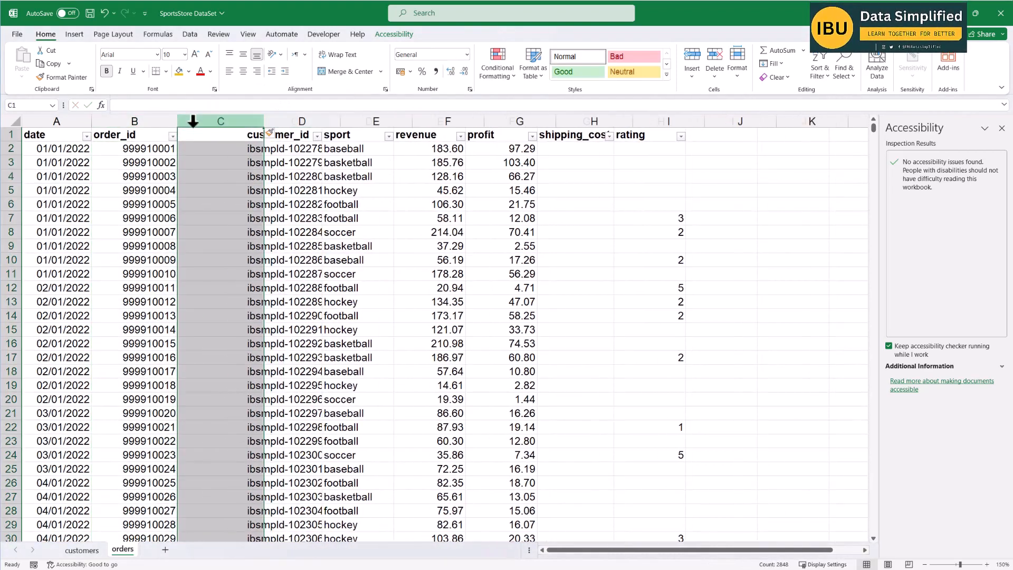
Enter the formula =RIGHT(B2,5) in cell C2 to extract the last five order_id digits, and narrow column C.
click(206, 153)
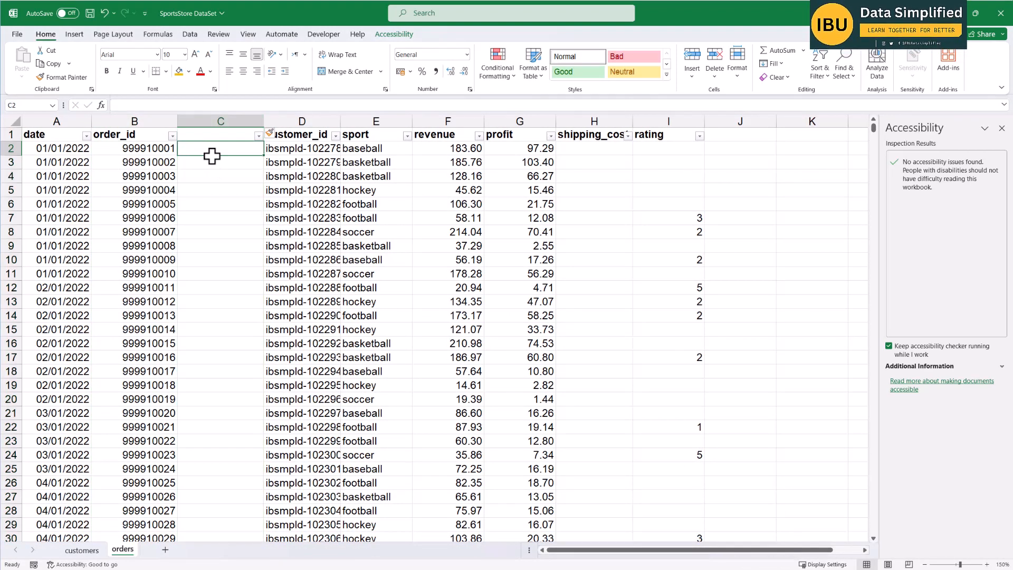
text(=)
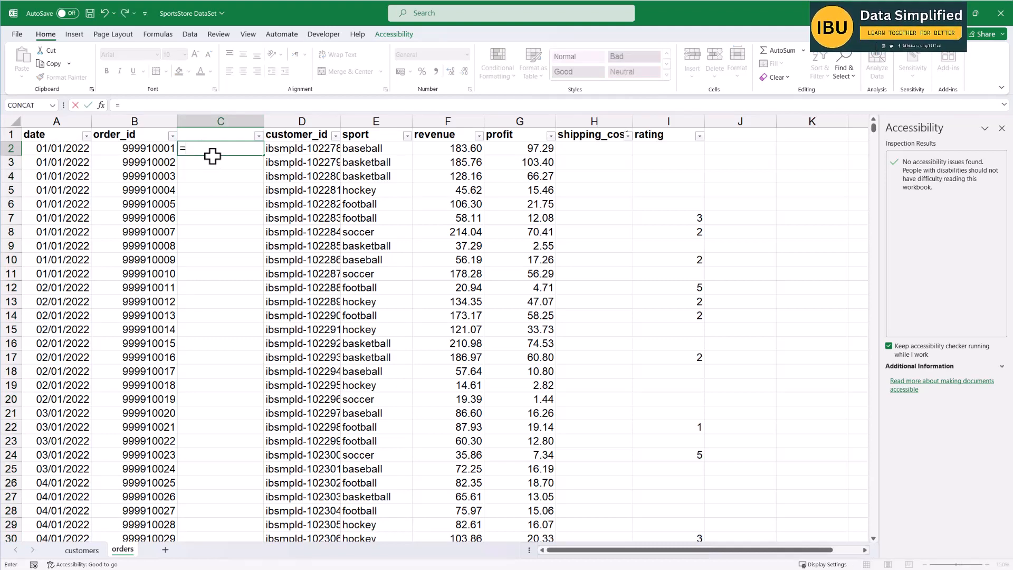
text(righ)
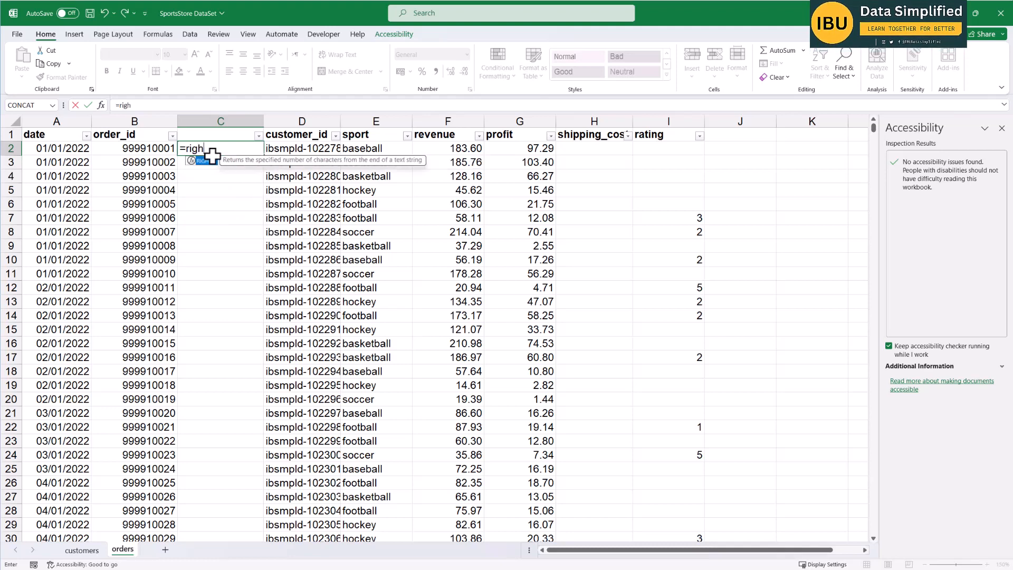
key(Tab)
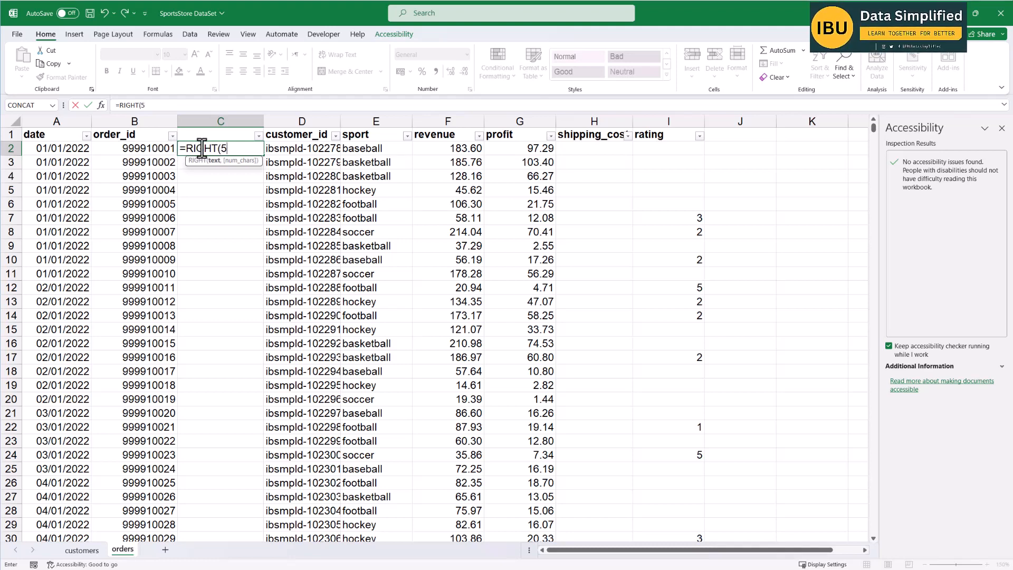
click(139, 146)
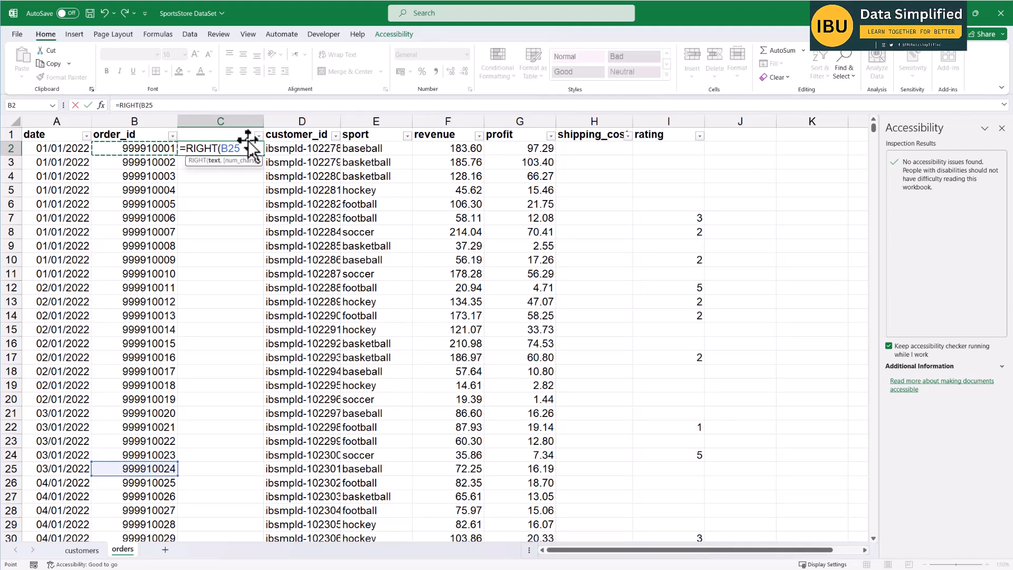
text(,)
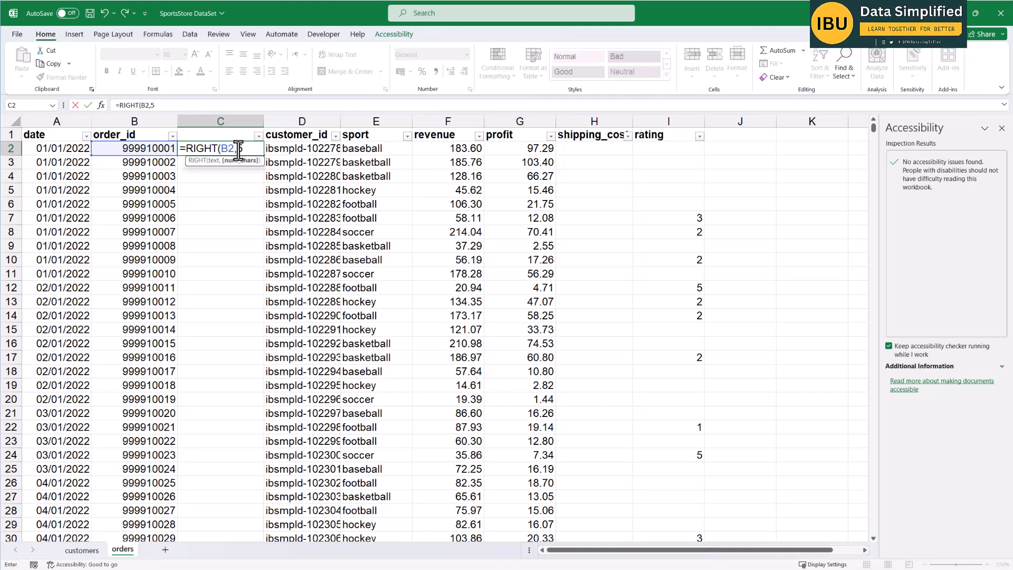
click(255, 151)
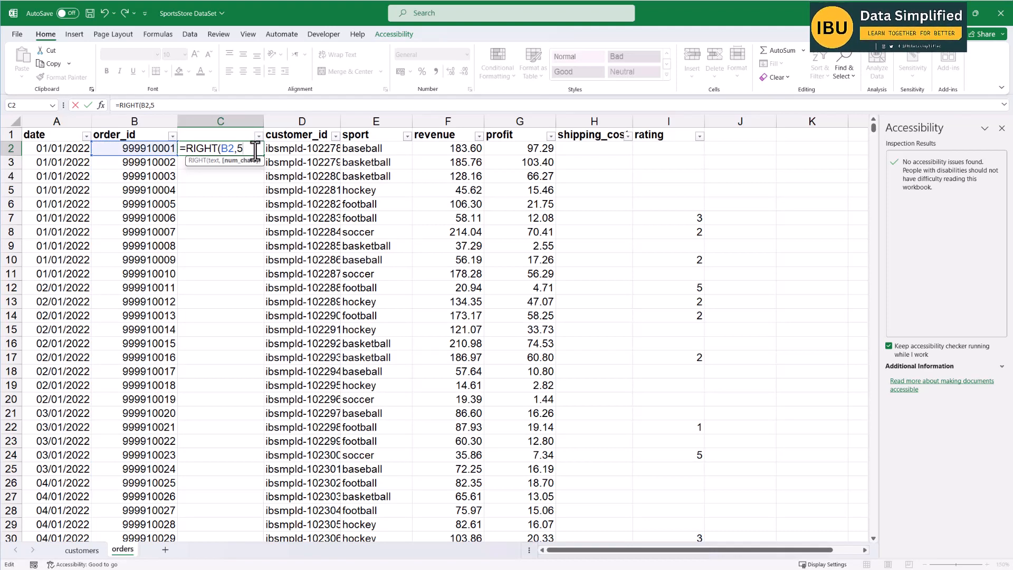
text())
key(Return)
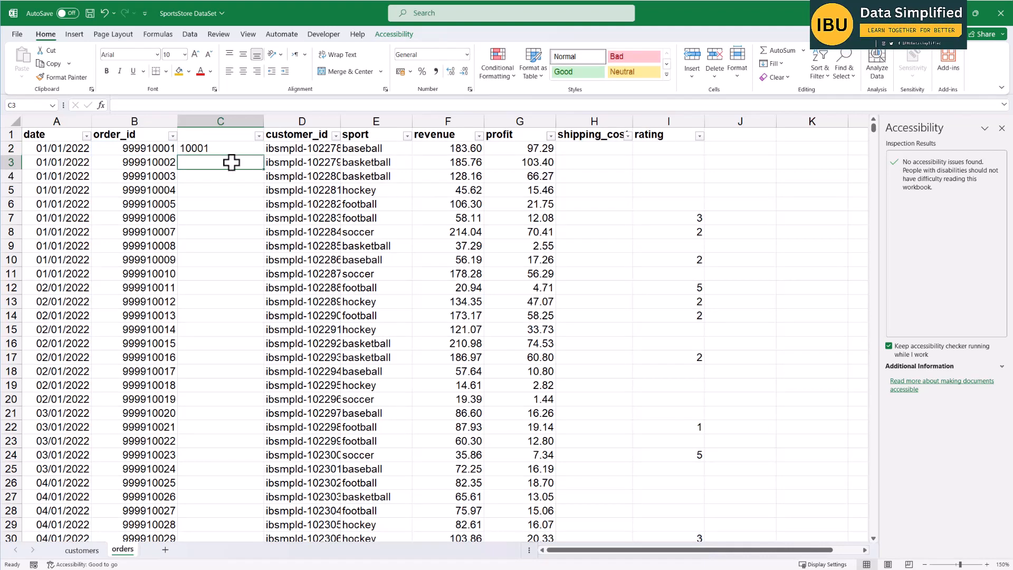
click(215, 147)
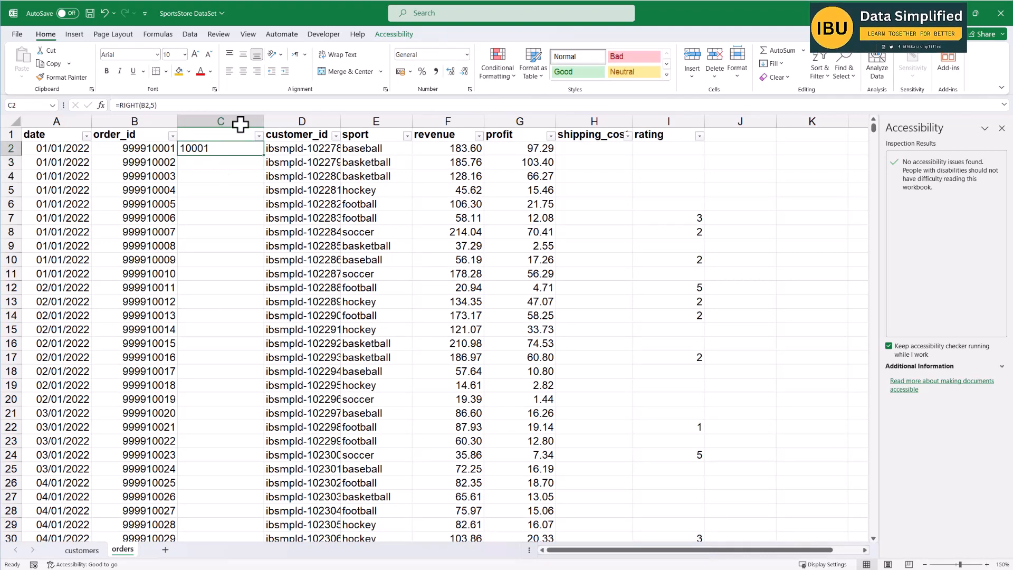
drag(264, 120, 242, 120)
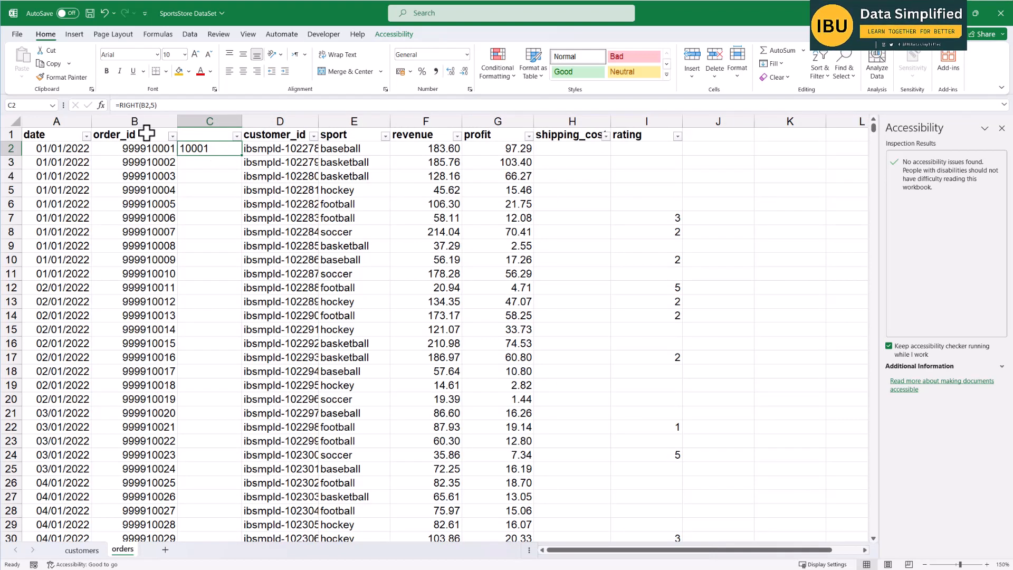
Copy the order_id header from B1 into C1 and fill the C2 RIGHT formula down the whole column C.
click(176, 139)
drag(179, 142, 206, 168)
click(205, 148)
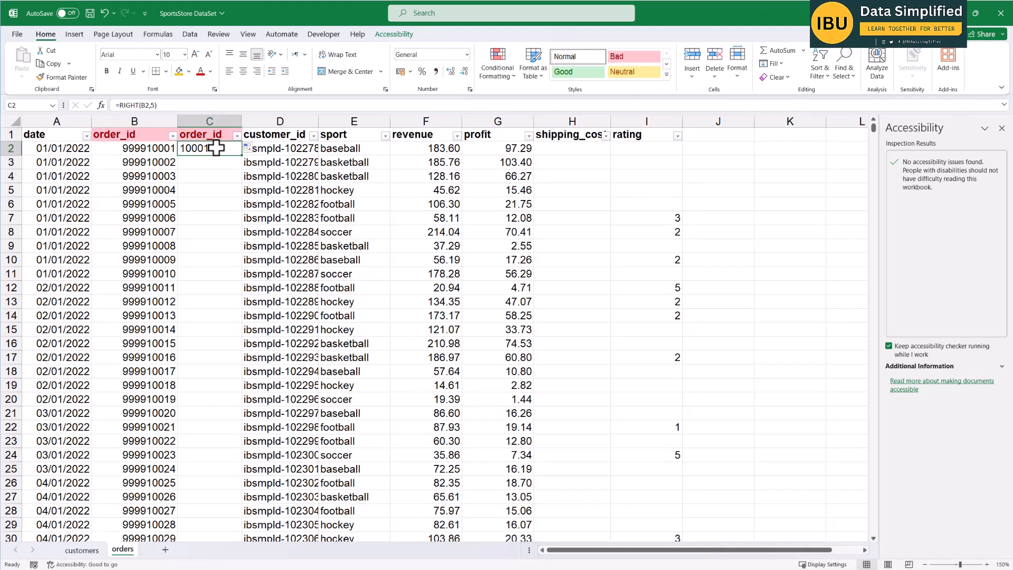
double_click(243, 156)
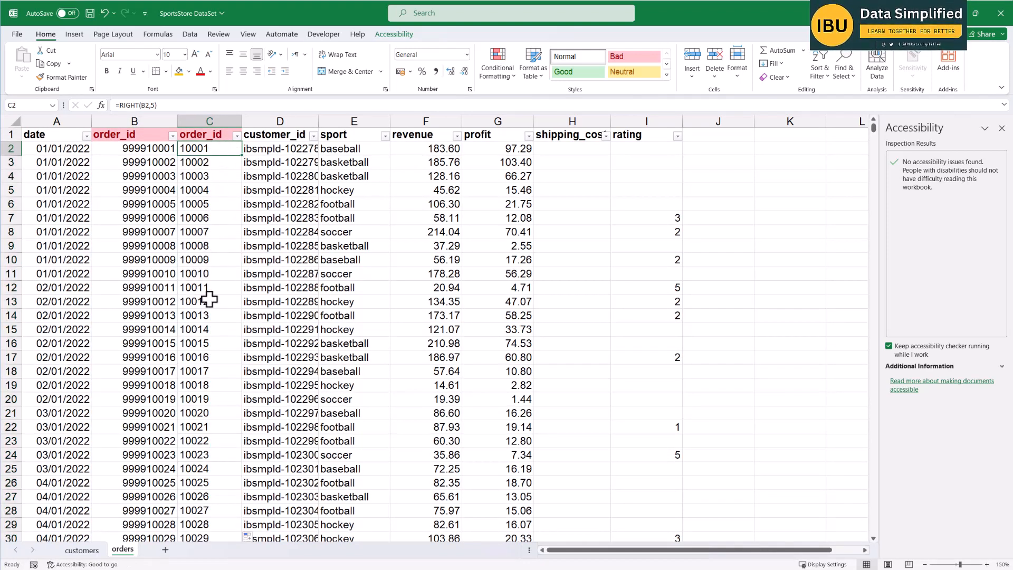
Clear the conditional formatting rules from the entire orders sheet.
scroll(208, 346, down, 8)
scroll(208, 346, up, 8)
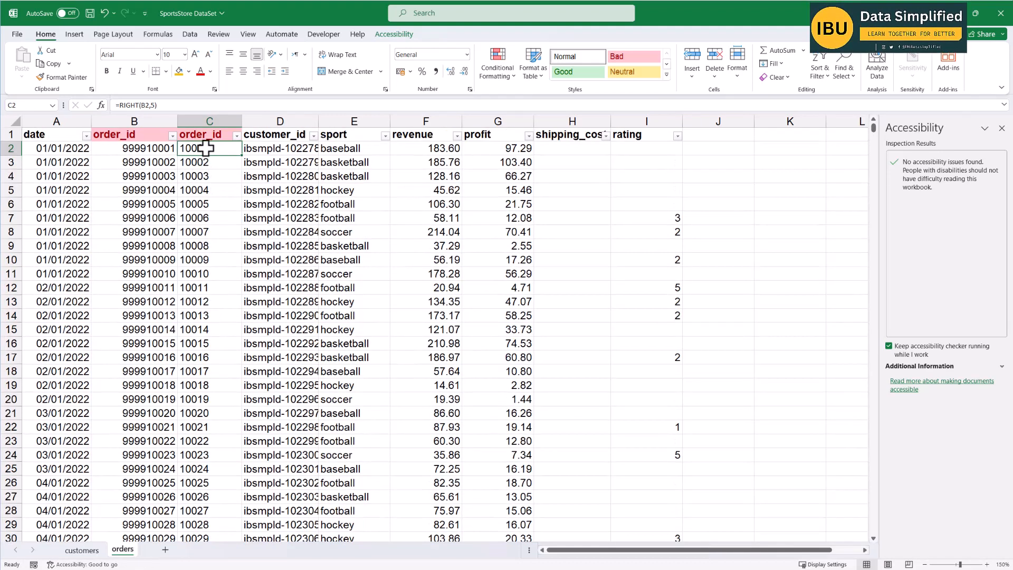
drag(136, 134, 209, 121)
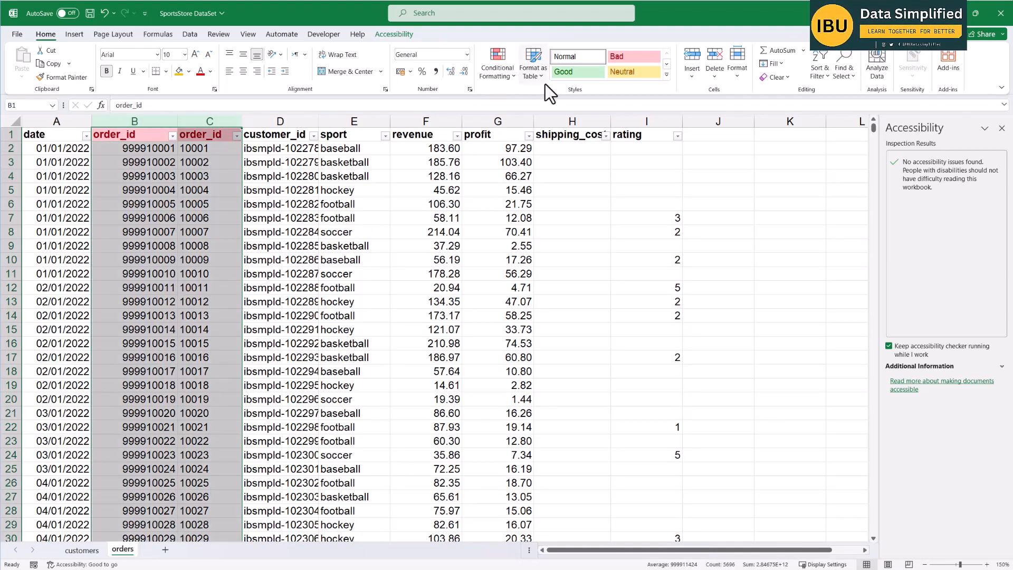
click(497, 68)
mouse_move(526, 218)
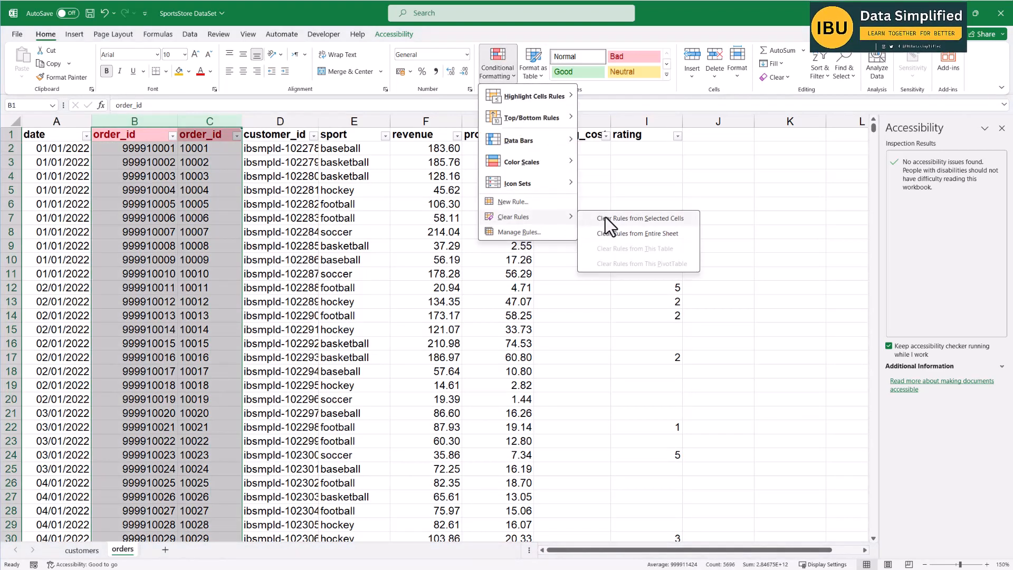
click(628, 233)
click(209, 176)
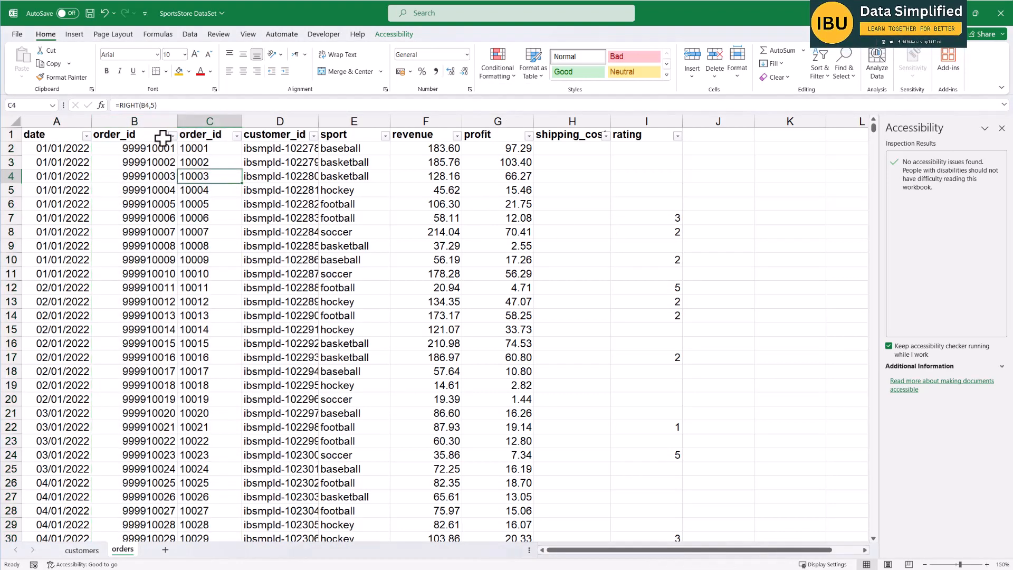
Replace the RIGHT formulas in order_id column C with their values by copying the column and pasting values in place.
click(179, 149)
click(217, 115)
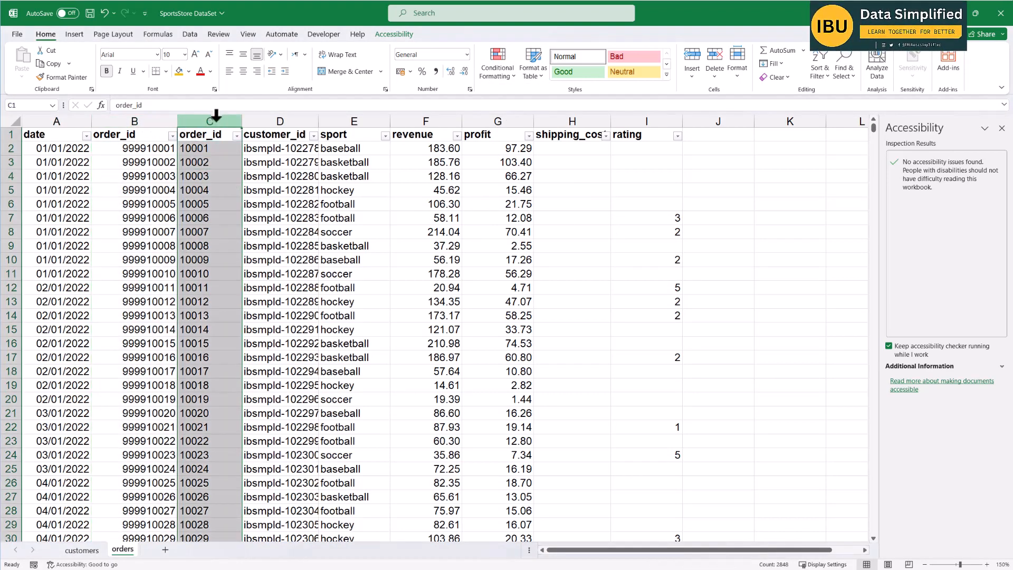
key(ctrl+c)
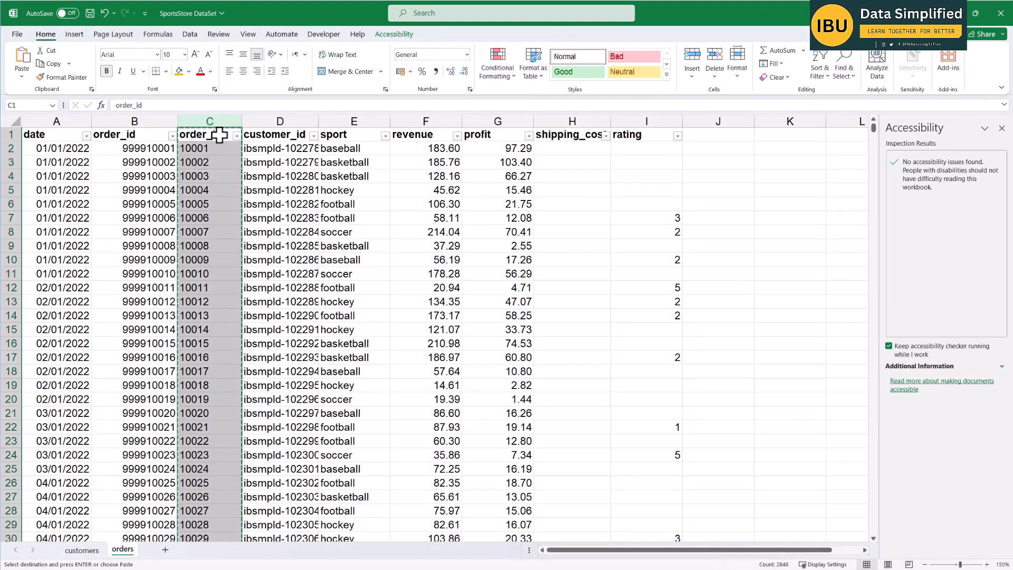
right_click(218, 117)
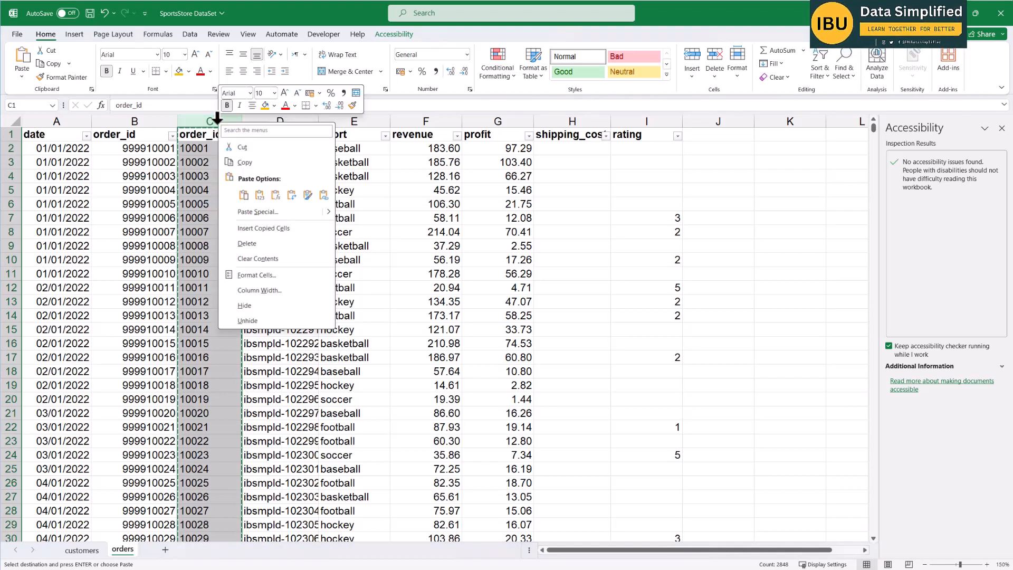
click(261, 198)
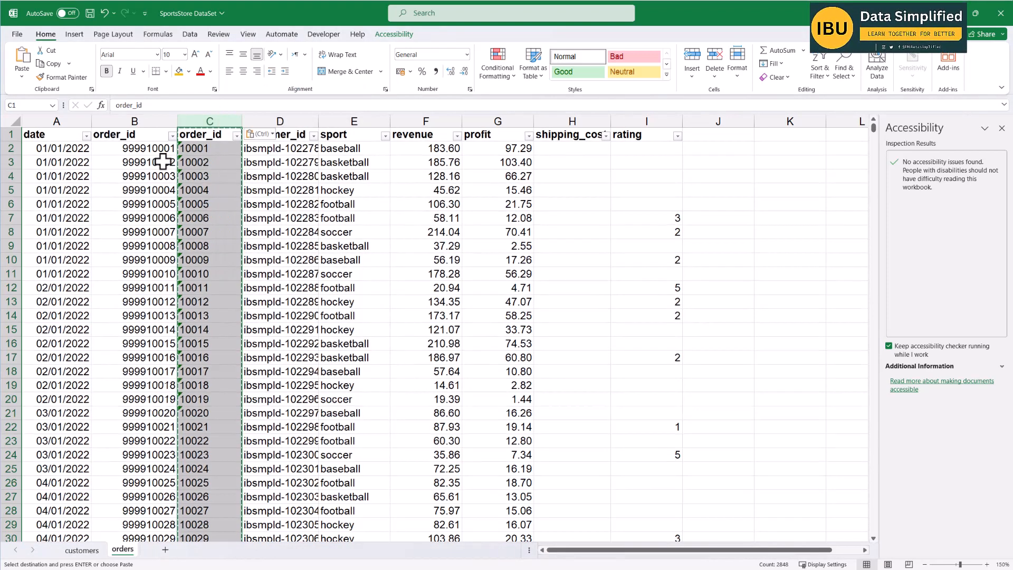
Delete the original order_id column B with the long 9999-prefixed numbers.
click(142, 149)
right_click(147, 121)
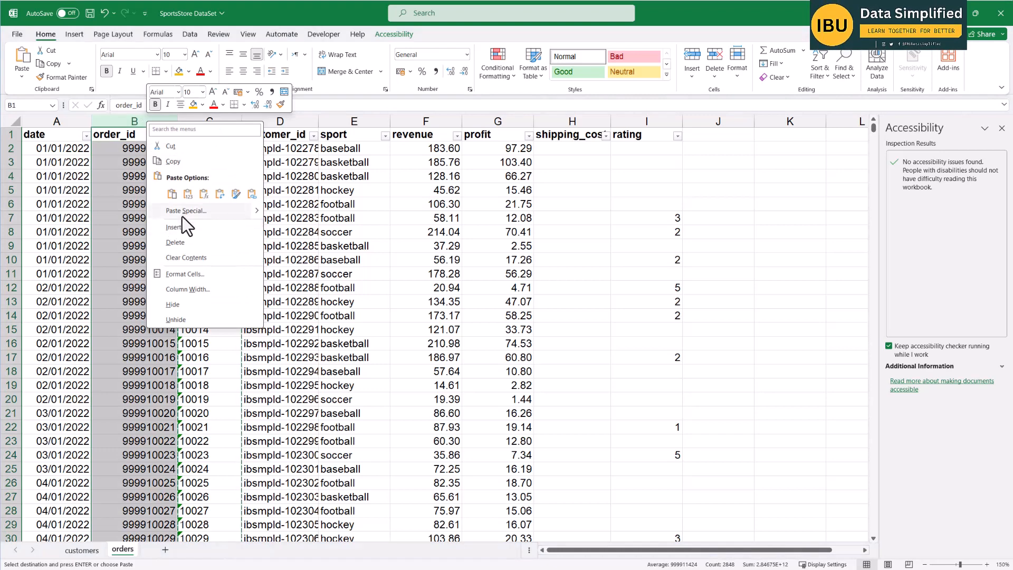
click(176, 242)
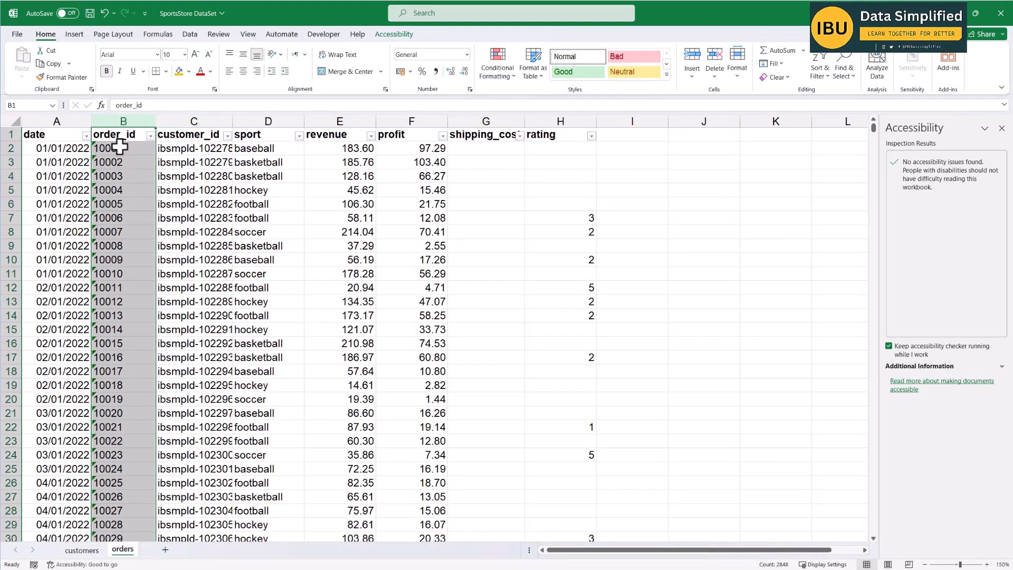
click(136, 150)
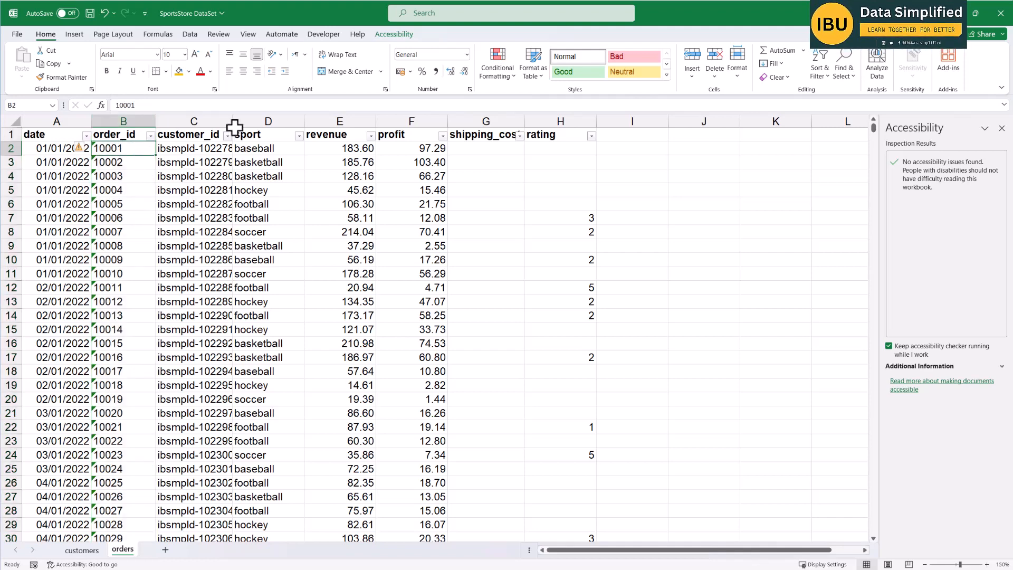
Widen the customer_id column to fit its full values and insert a blank column between customer_id and sport.
mouse_move(234, 121)
mouse_down()
mouse_move(291, 121)
mouse_move(252, 125)
mouse_up()
click(210, 155)
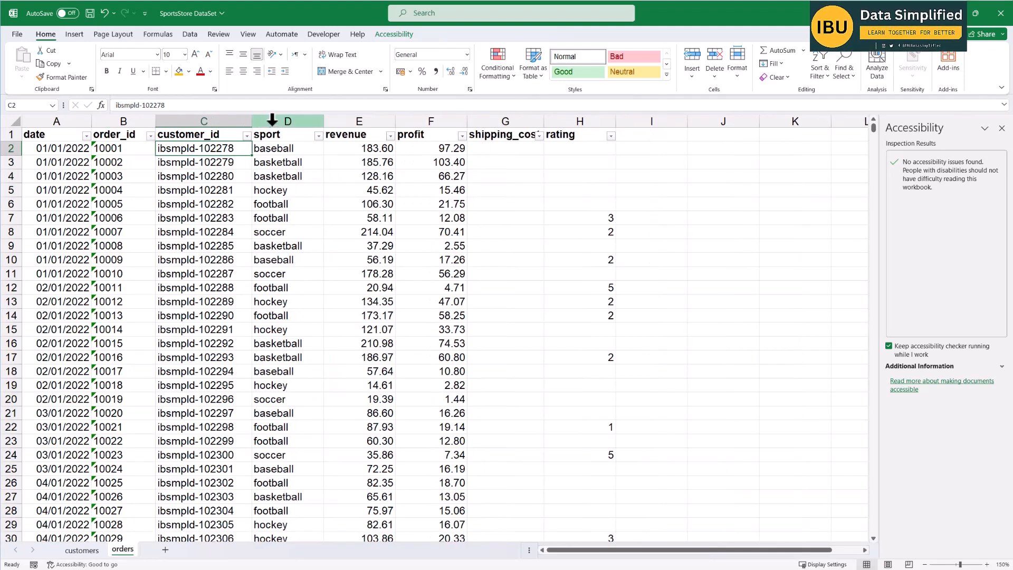
click(290, 121)
right_click(290, 121)
click(312, 230)
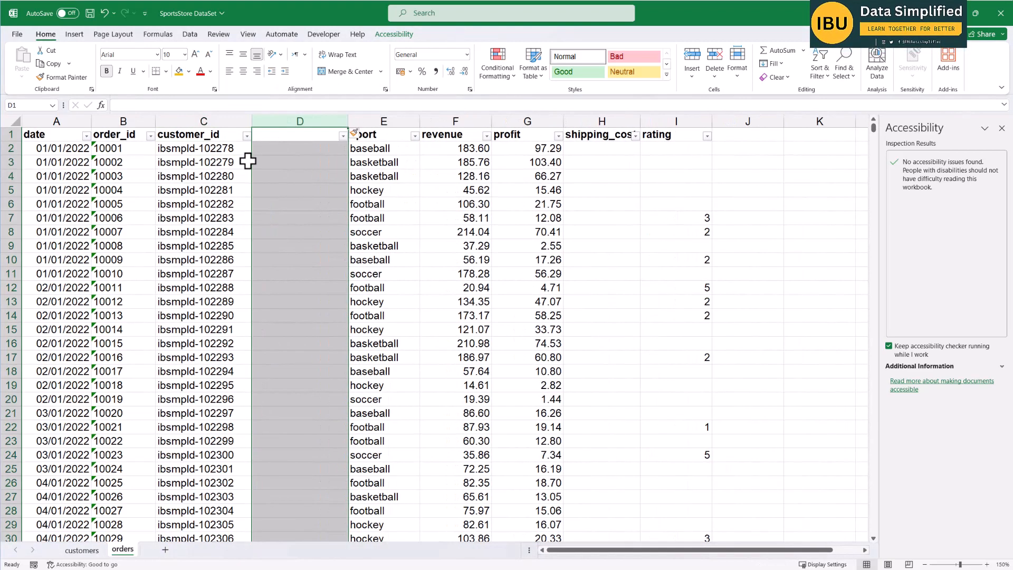
Split customer_id column C into columns C and D with Text to Columns, delimited by Tab and a custom hyphen, in General format.
click(272, 149)
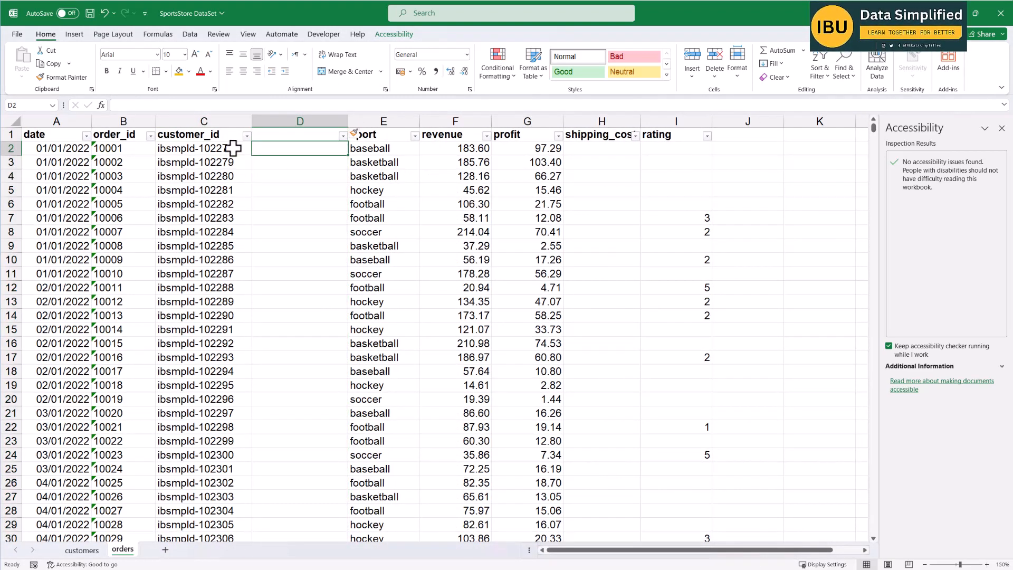
click(232, 120)
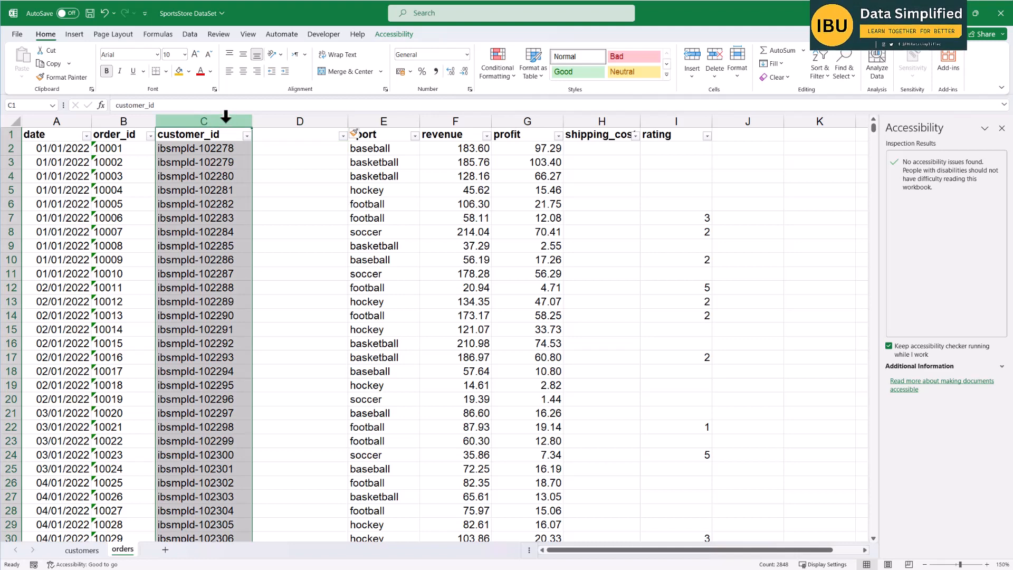
click(190, 34)
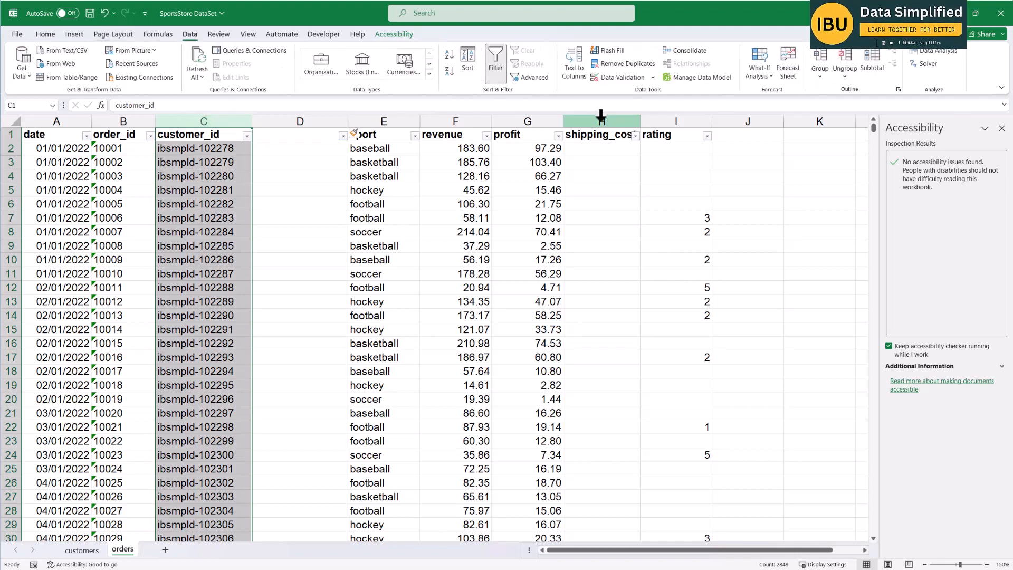
click(579, 73)
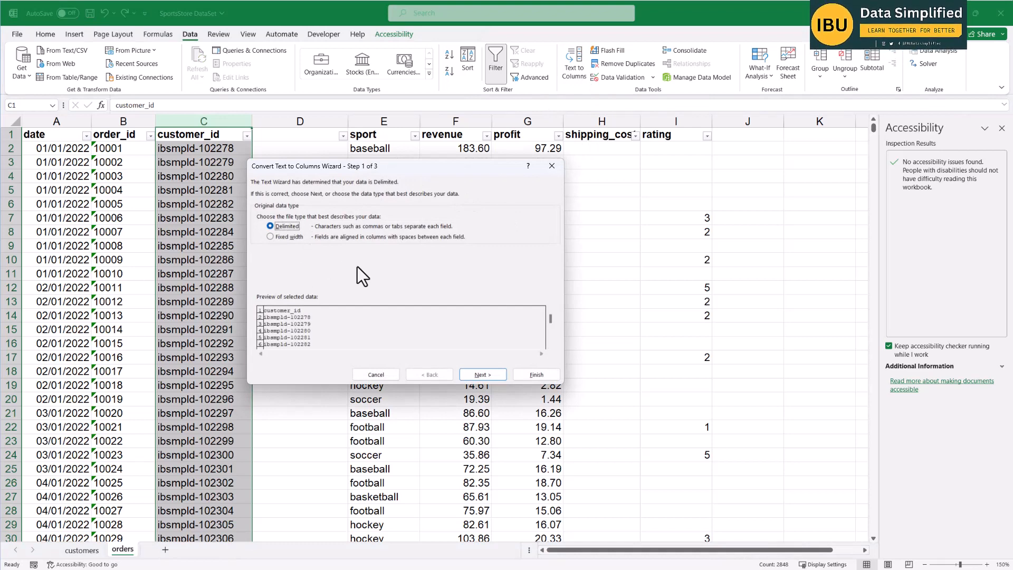
click(480, 375)
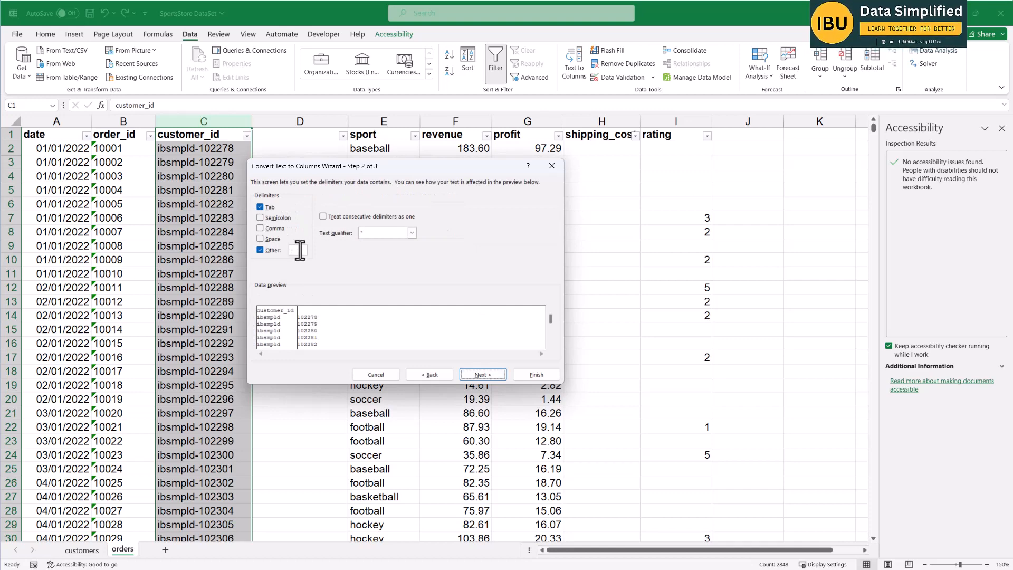
click(486, 376)
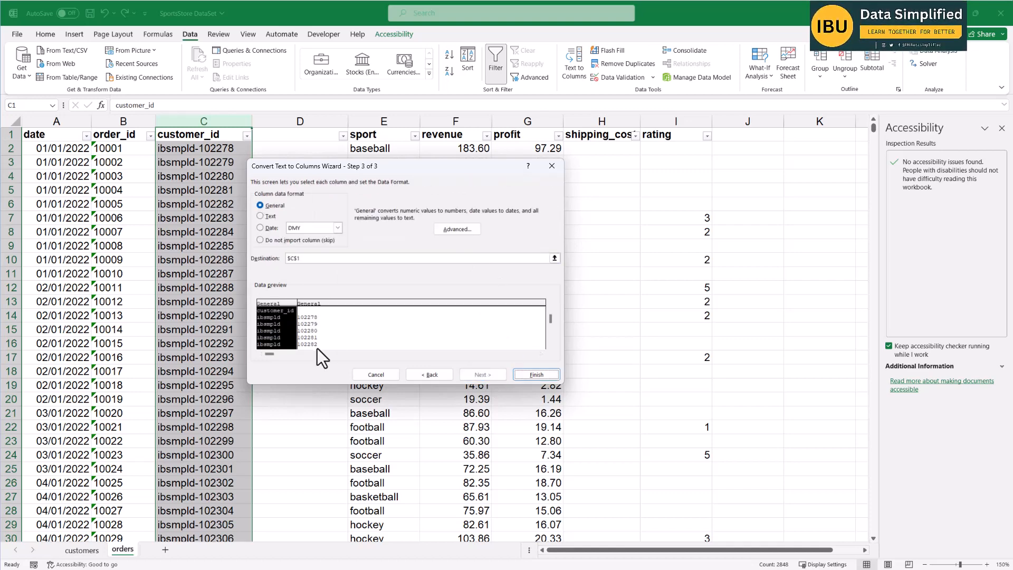
click(522, 374)
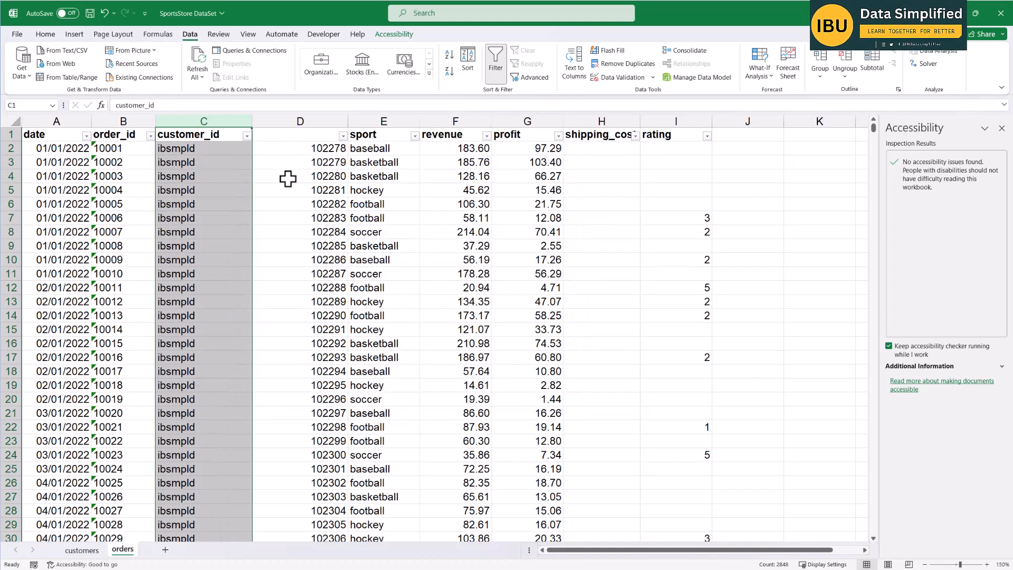
Copy the customer_id header from C1 into D1 above the split-off numbers.
click(317, 115)
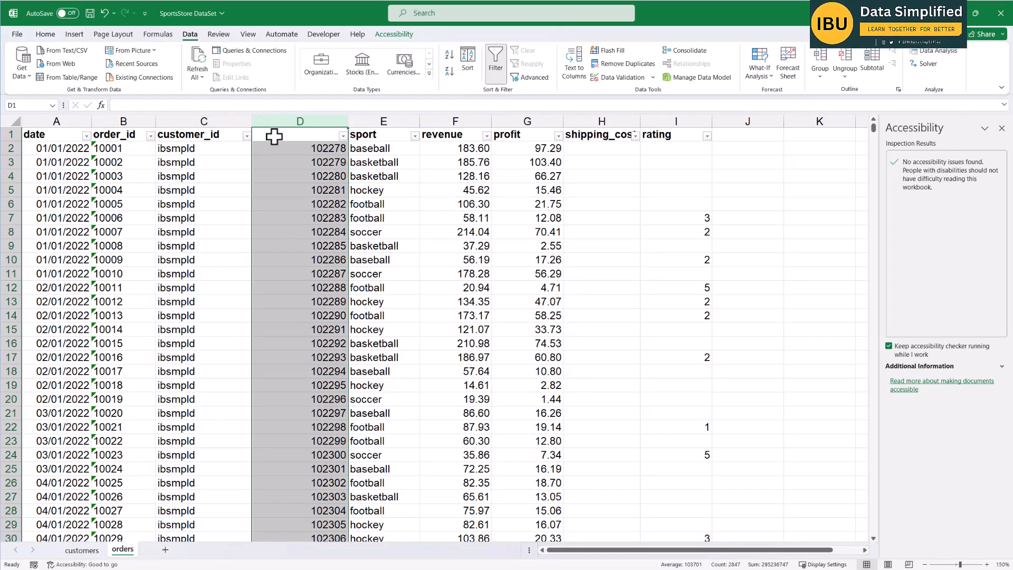
click(239, 136)
key(ctrl+c)
click(288, 137)
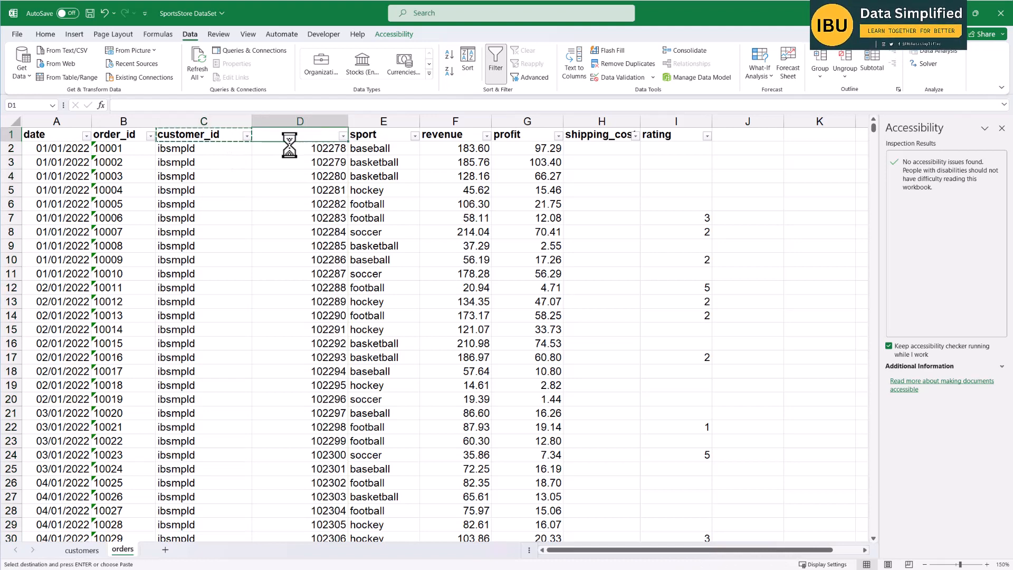
key(ctrl+v)
key(Escape)
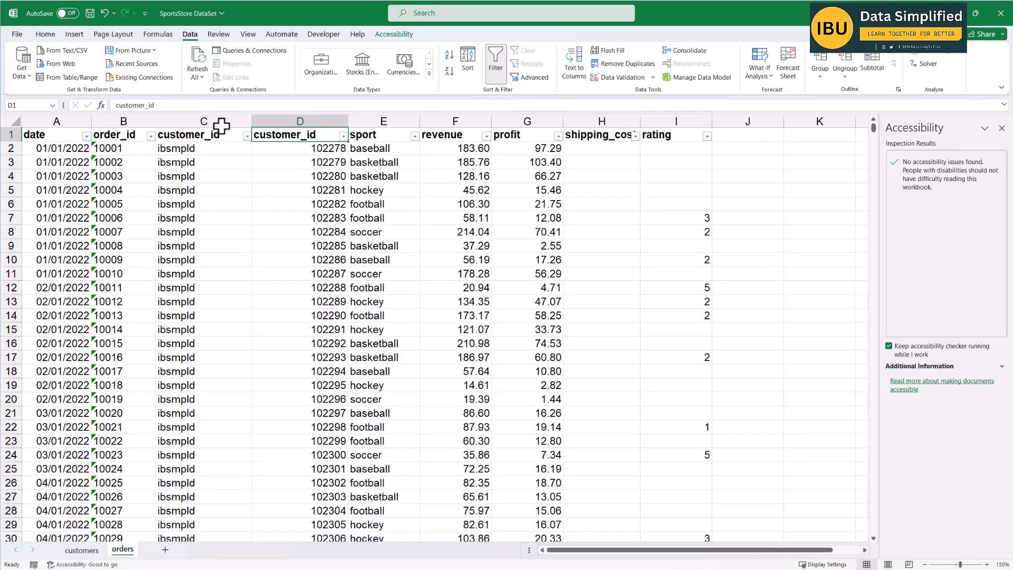
click(278, 142)
click(271, 172)
Delete column C containing the ibsmpld prefix and autofit the width of the remaining customer_id column.
click(211, 122)
right_click(211, 123)
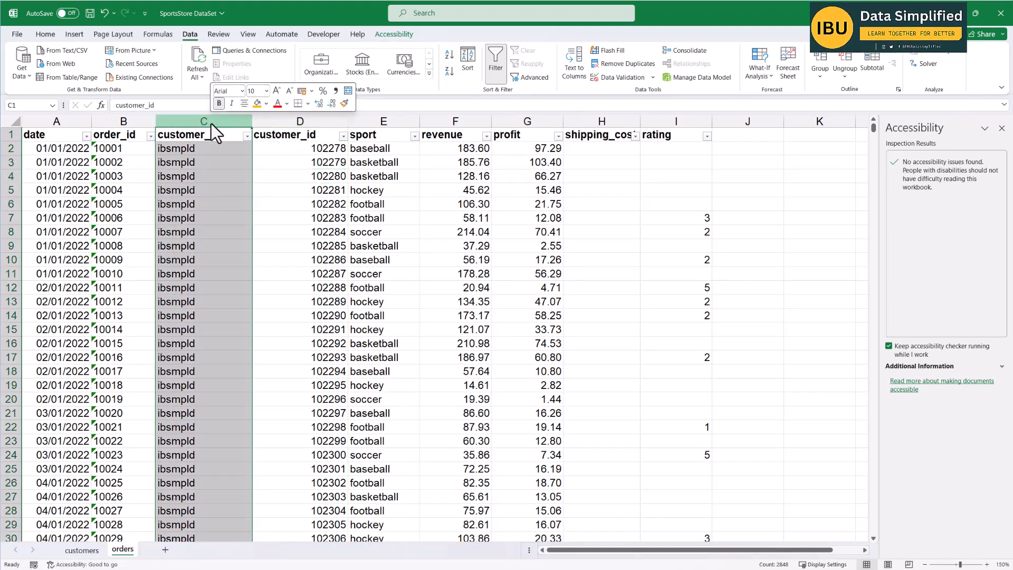
click(251, 241)
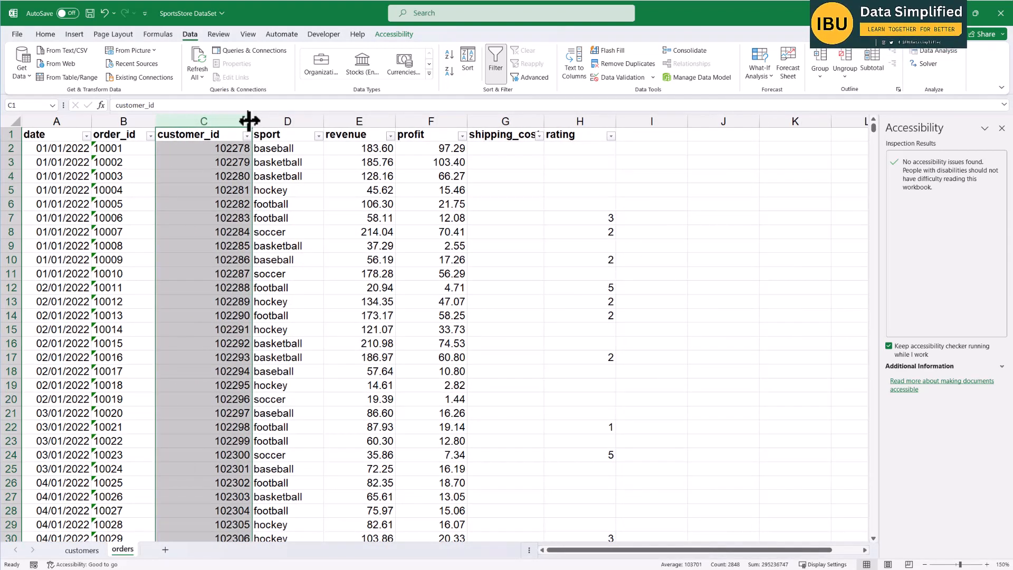
double_click(255, 121)
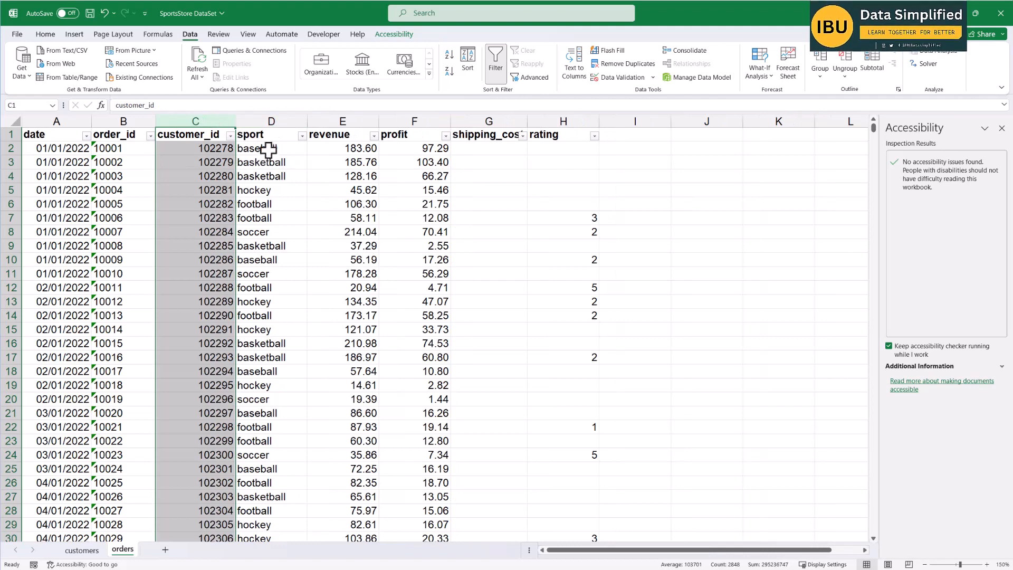
Examine the sport column's entries and its list of distinct filter values for misspellings or inconsistencies.
click(271, 121)
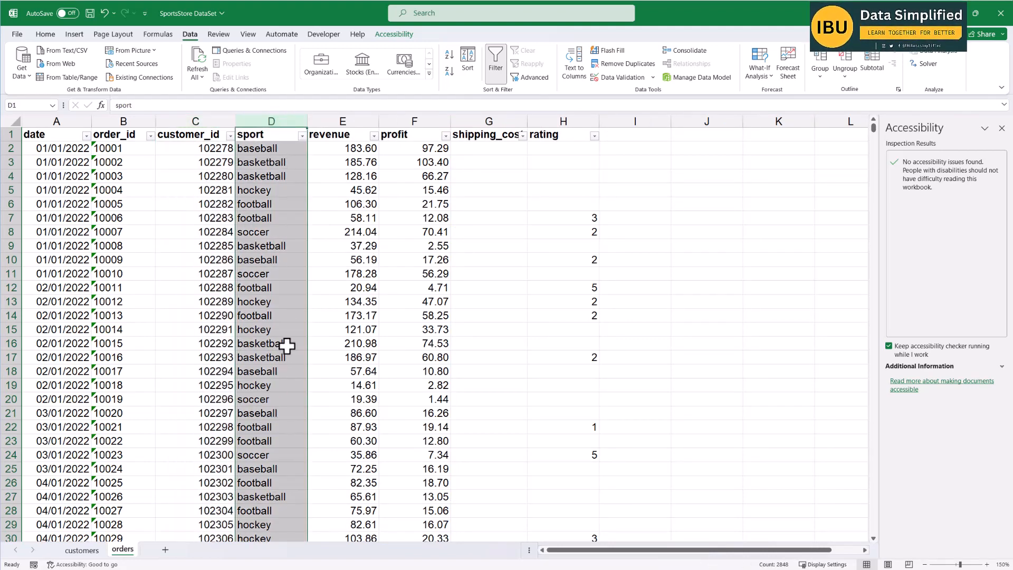
click(308, 122)
scroll(280, 385, down, 13)
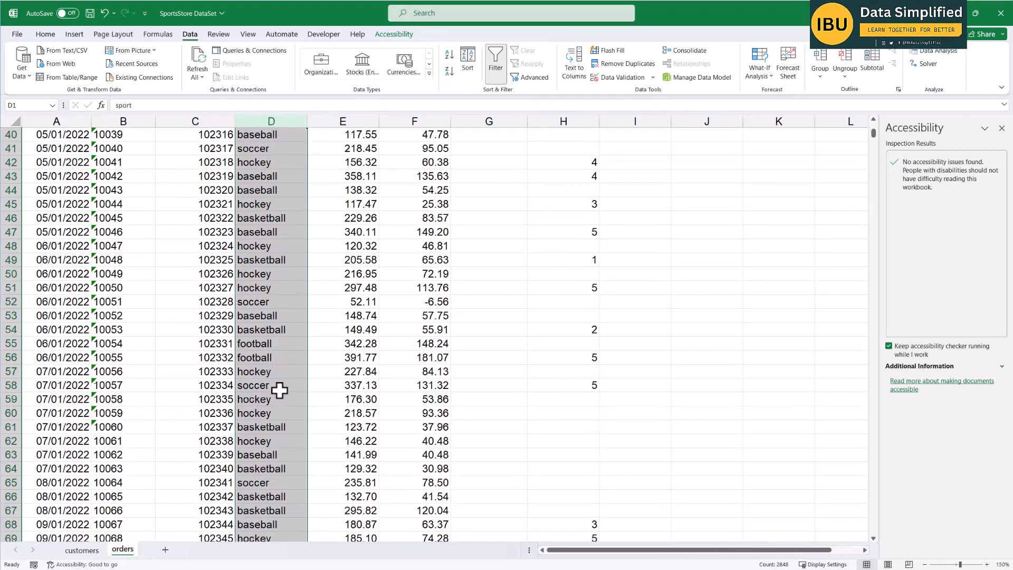
scroll(266, 417, up, 8)
scroll(269, 392, up, 5)
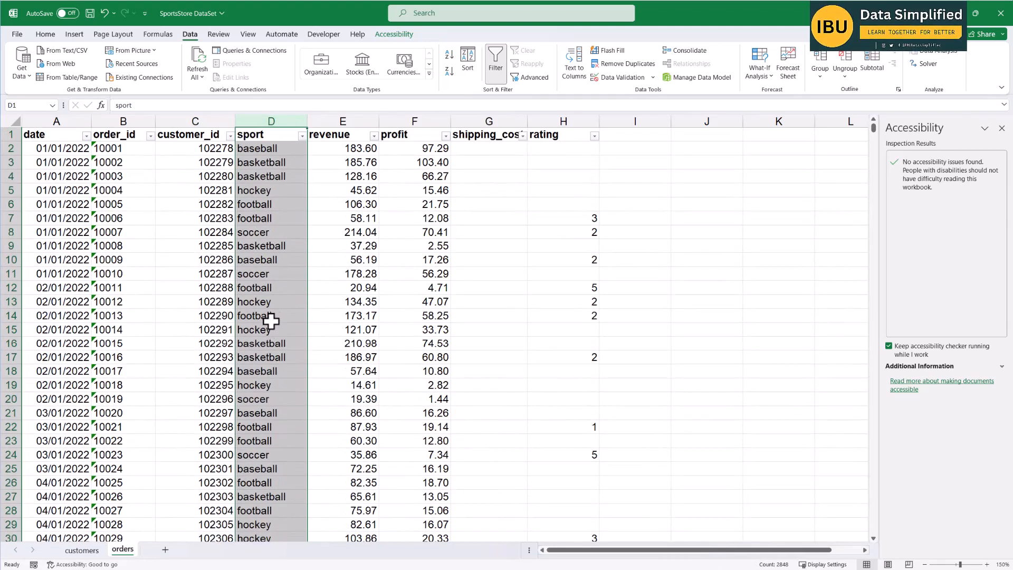
click(302, 137)
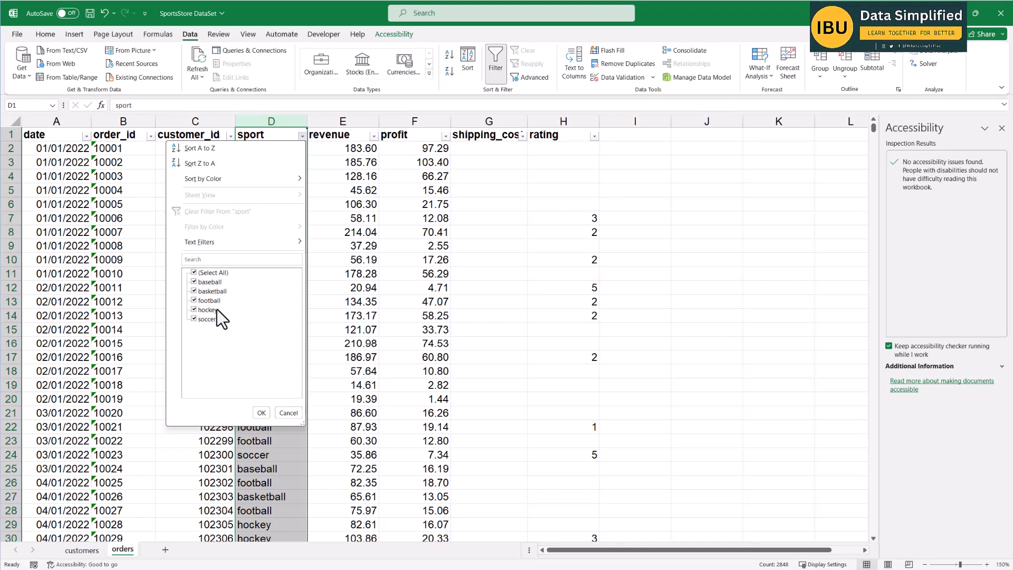
click(290, 411)
click(282, 162)
click(277, 148)
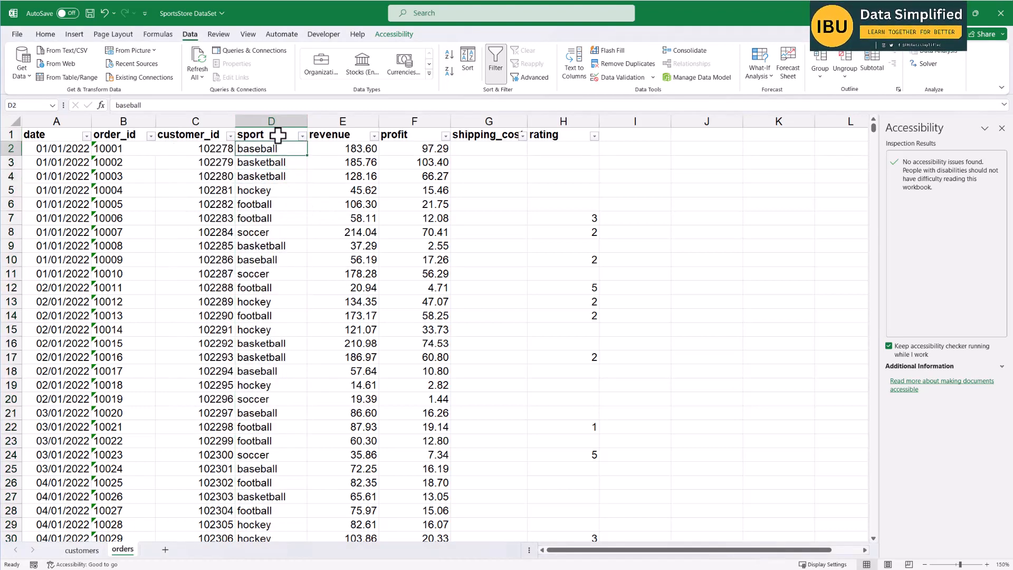
click(278, 135)
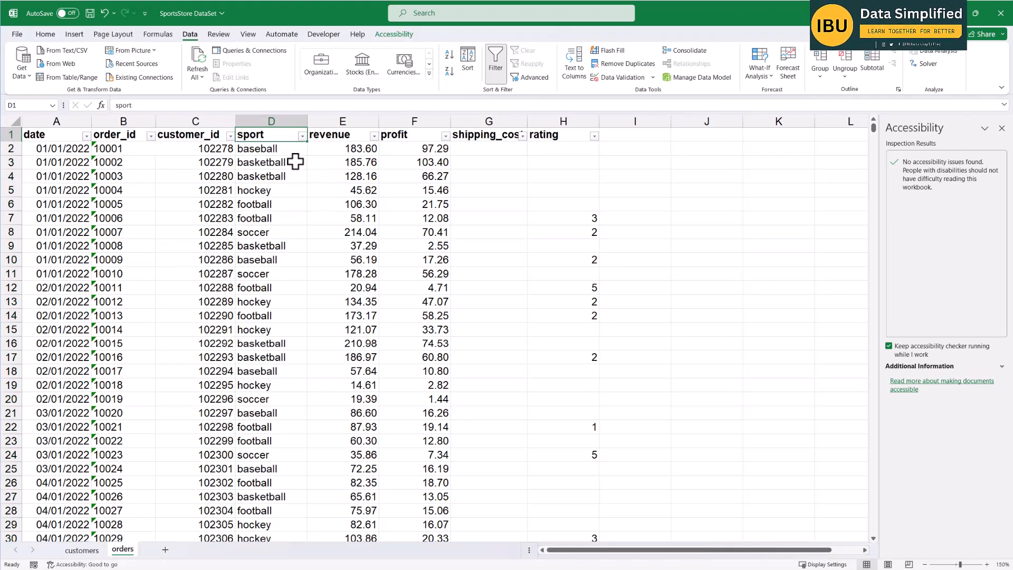
click(302, 136)
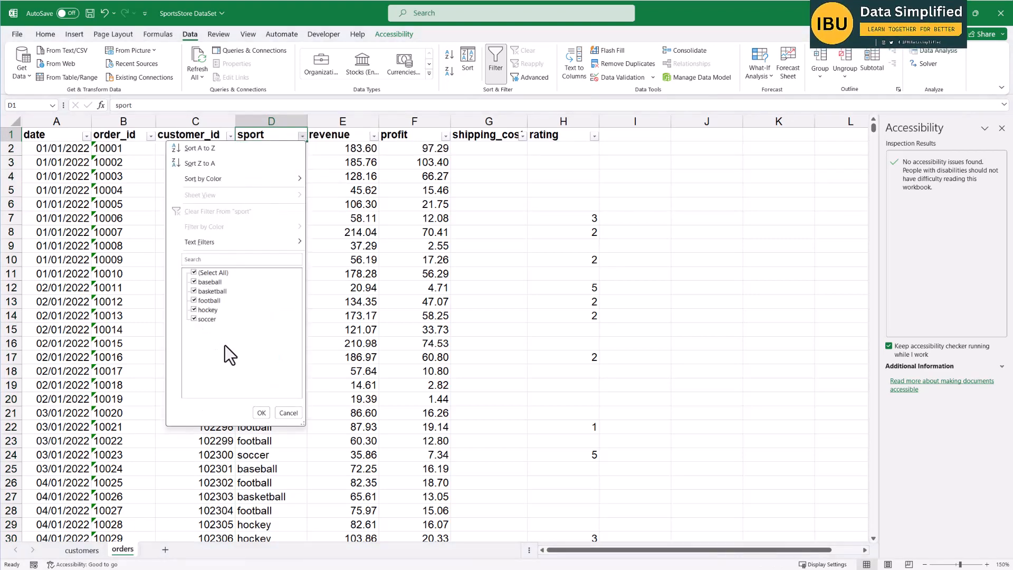
click(290, 414)
click(271, 117)
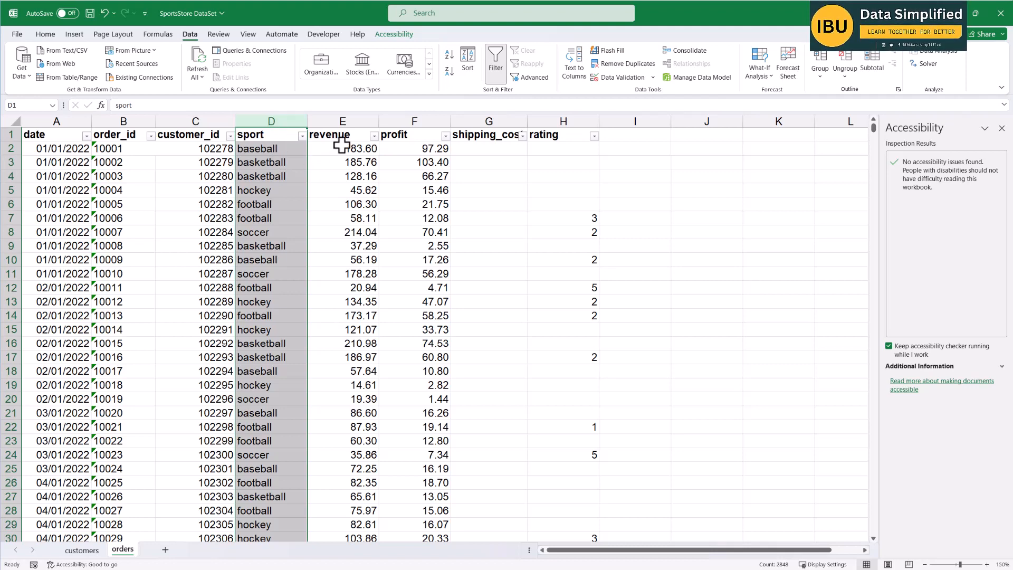
right_click(286, 123)
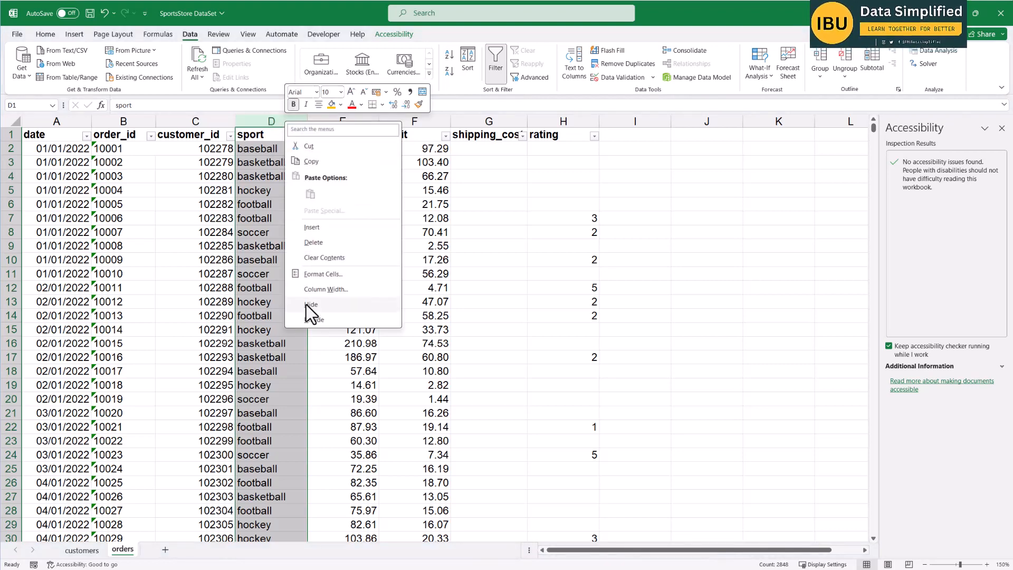
key(Escape)
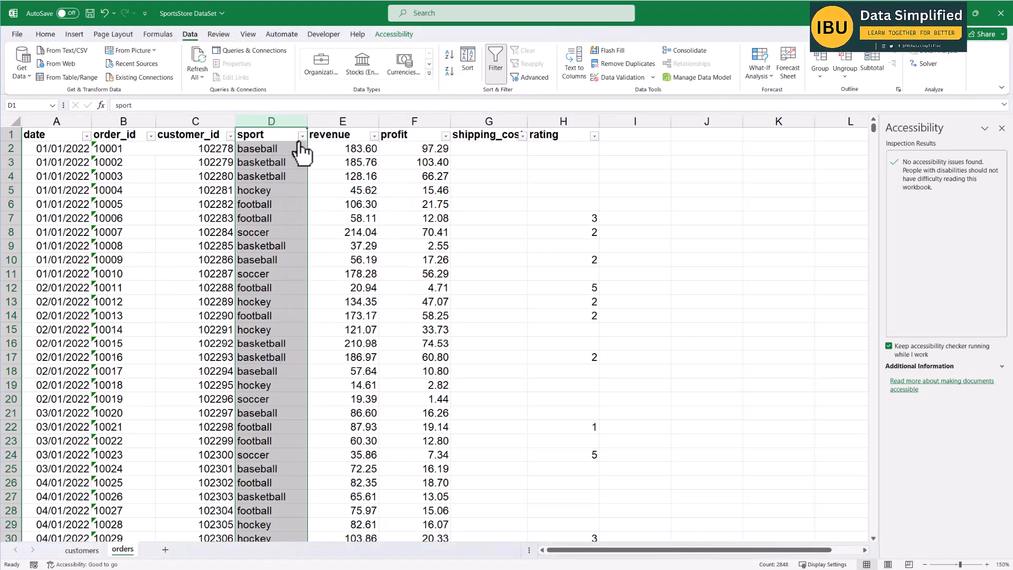
Insert an empty column between the sport and revenue columns on the orders sheet.
click(335, 149)
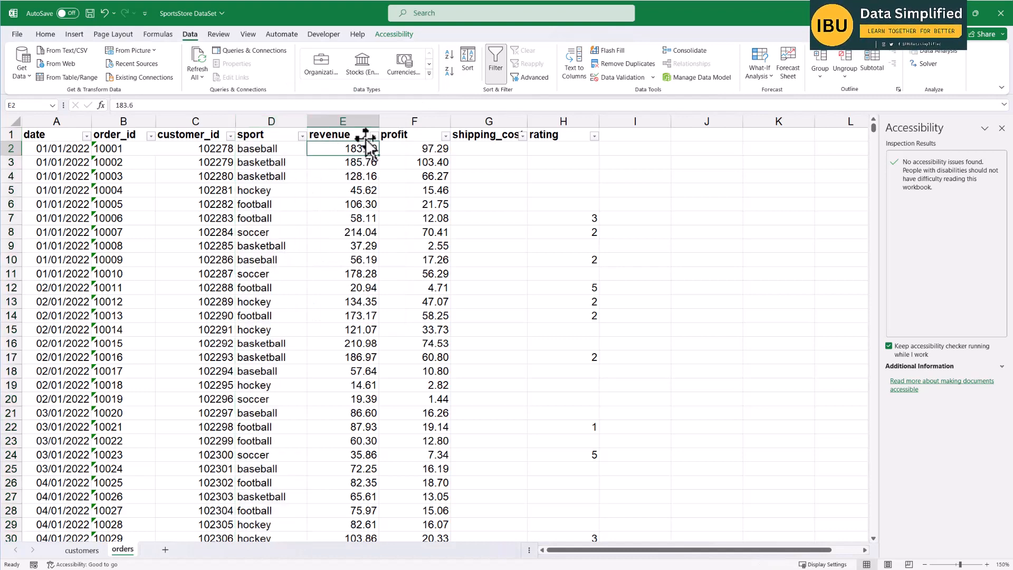
right_click(329, 121)
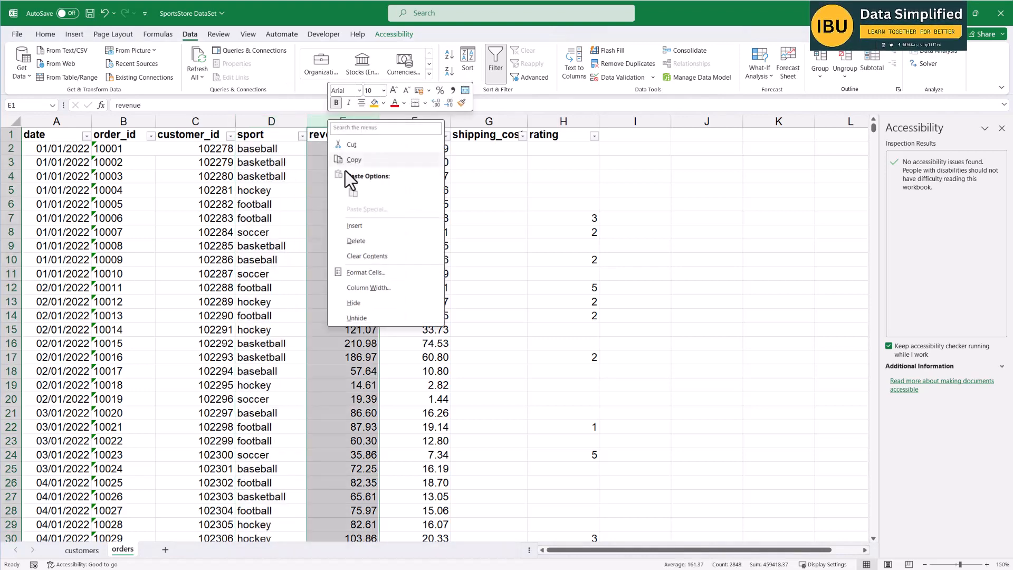
click(358, 226)
Enter =PROPER(D2) in E2 to capitalise the sport name and fill the formula down column E.
click(324, 149)
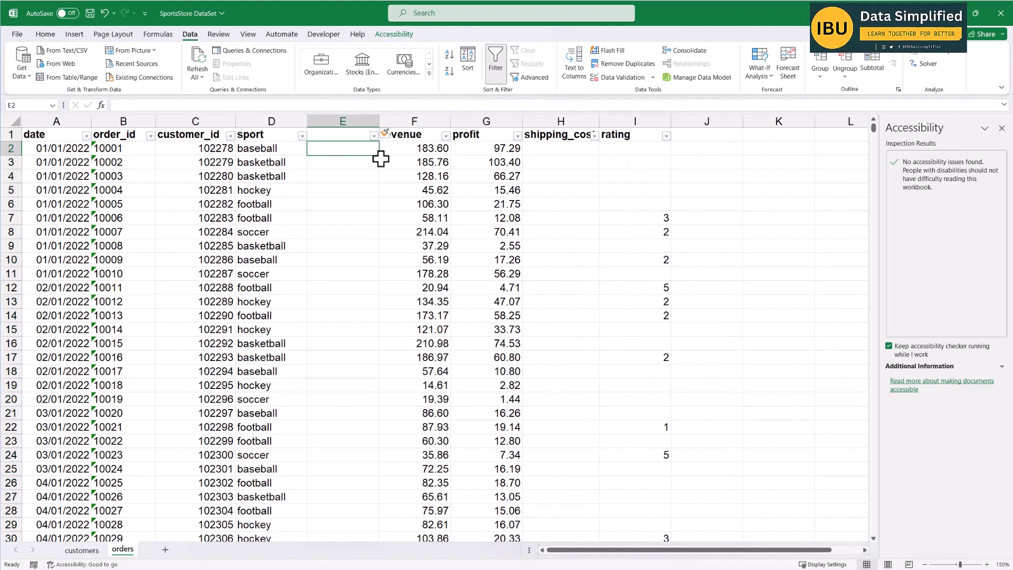
text(=)
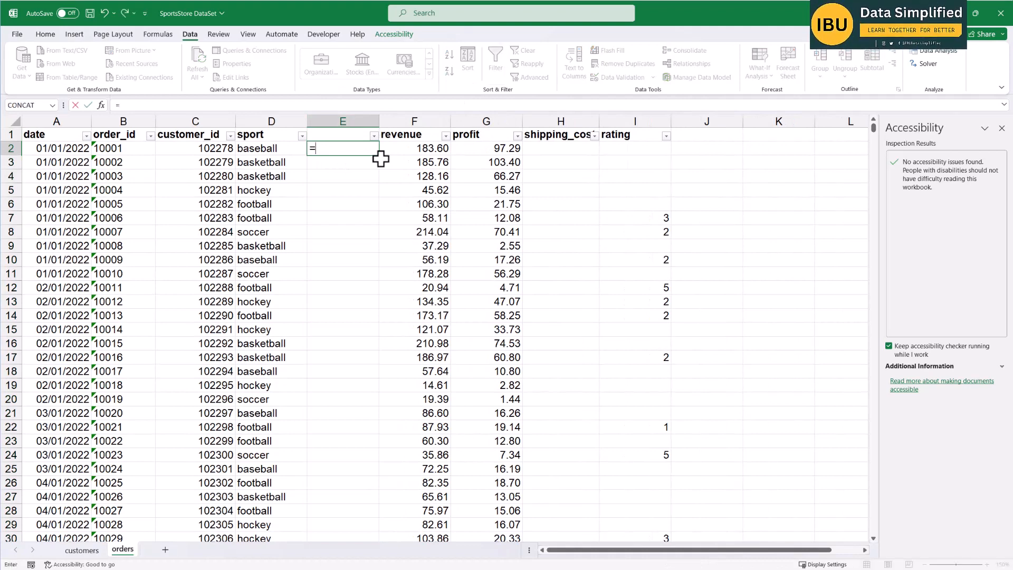
text(p)
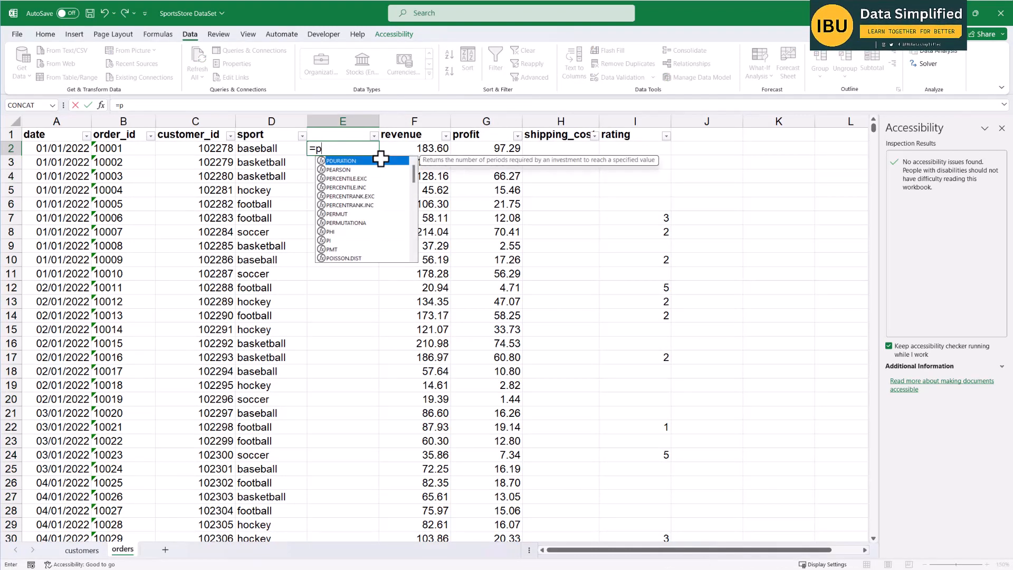
text(roper)
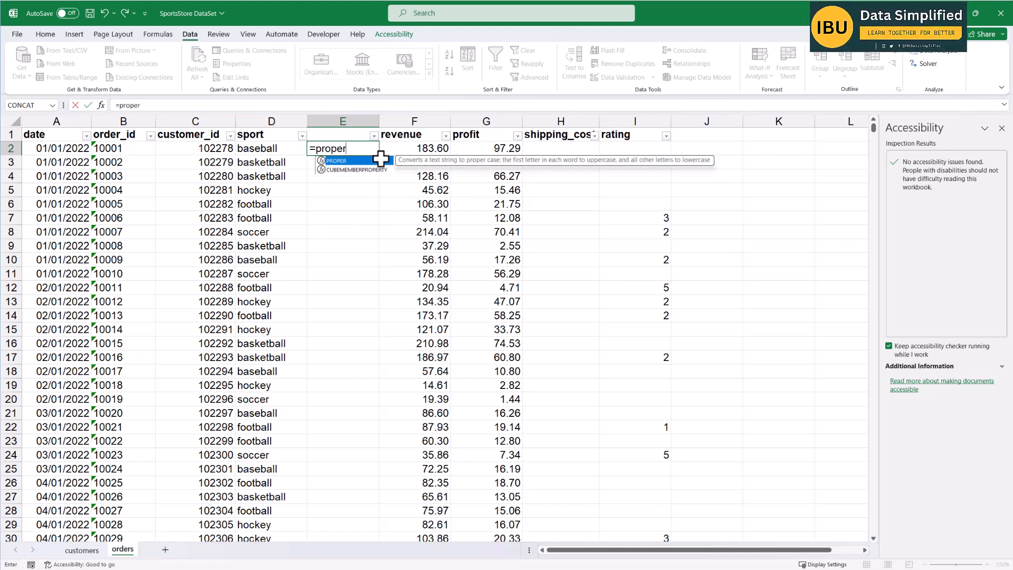
key(Tab)
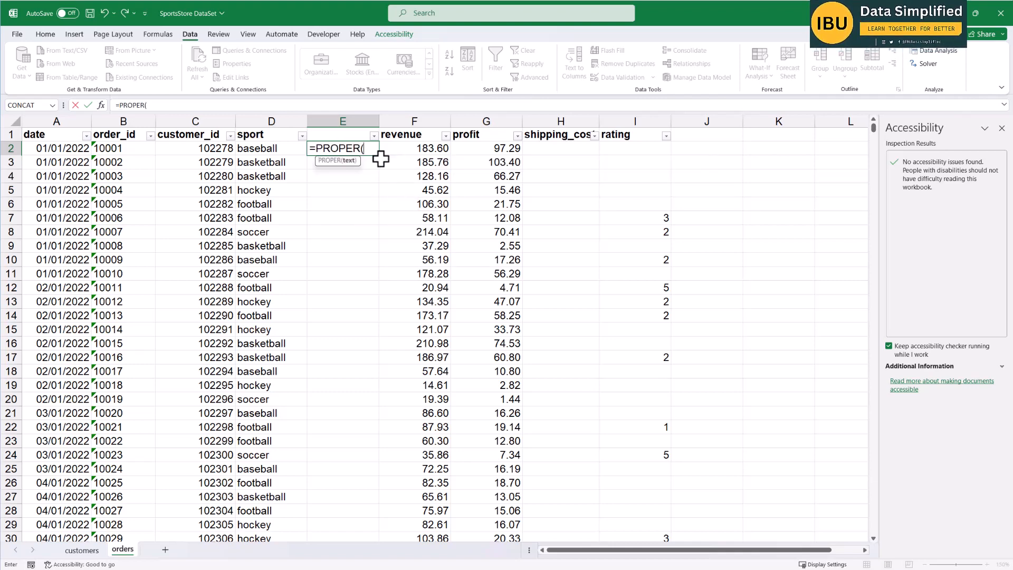
click(295, 148)
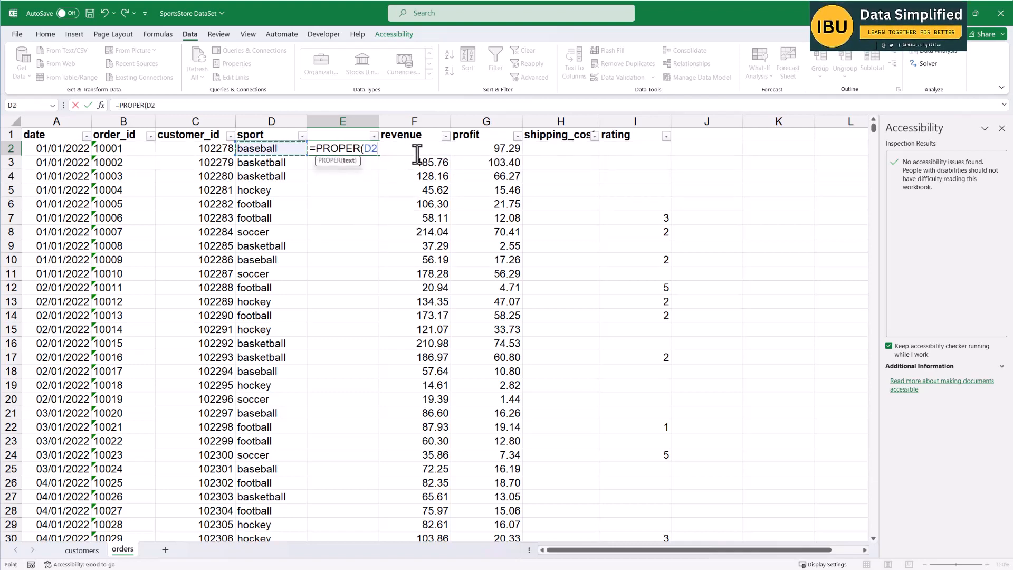
key(Return)
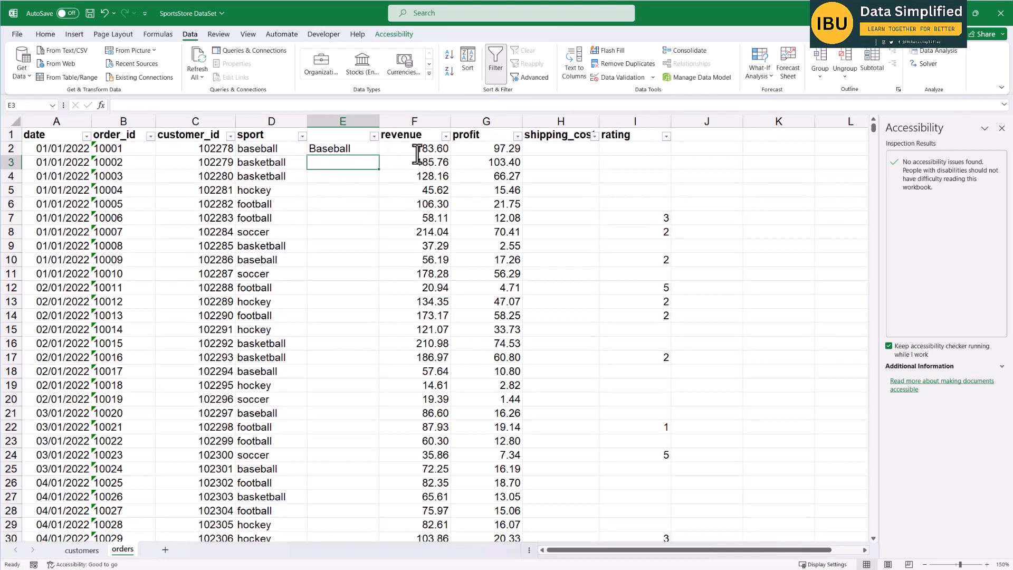
click(328, 150)
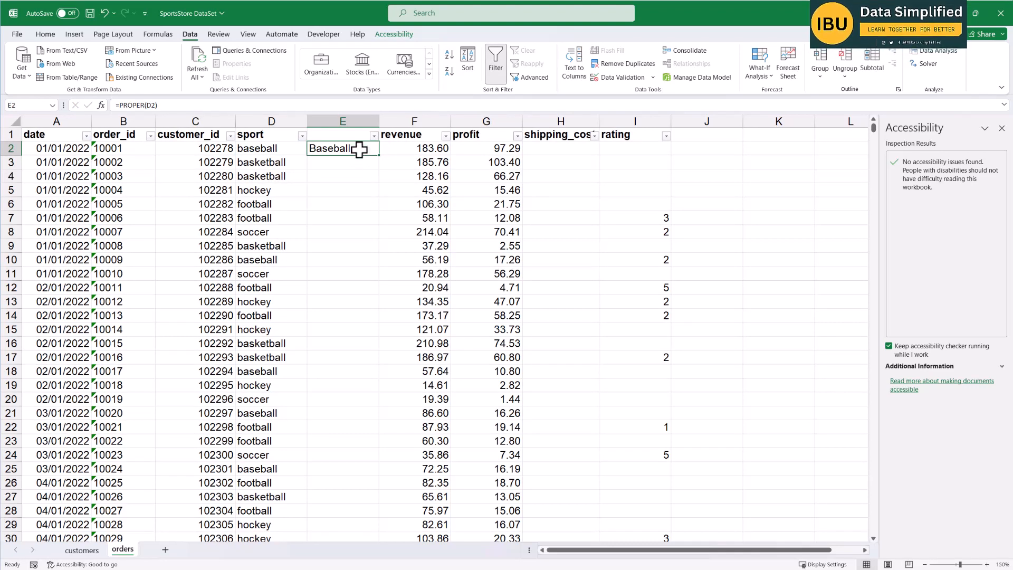
double_click(380, 155)
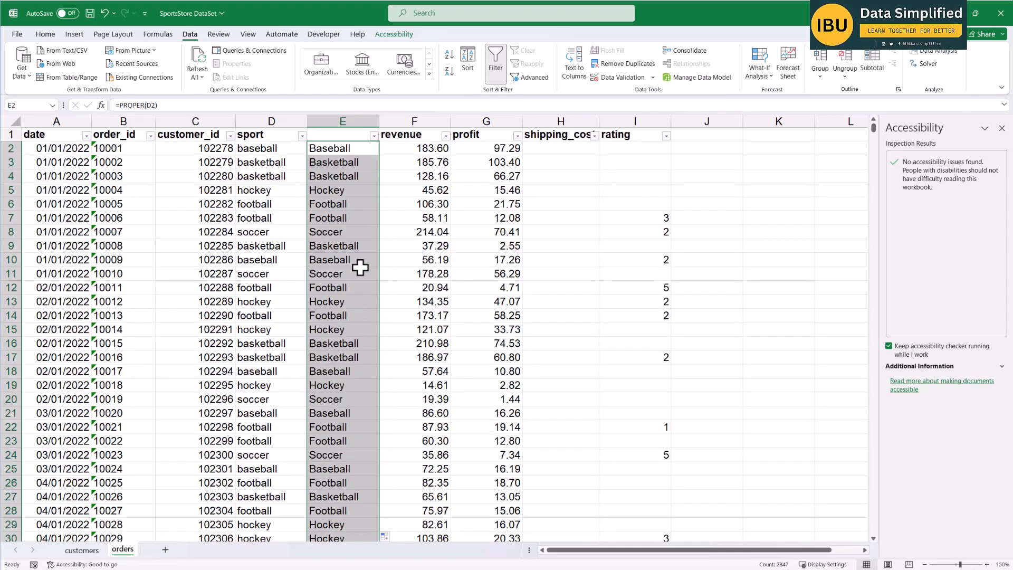
Copy the sport header from D1 into E1 above the proper-case entries.
click(292, 136)
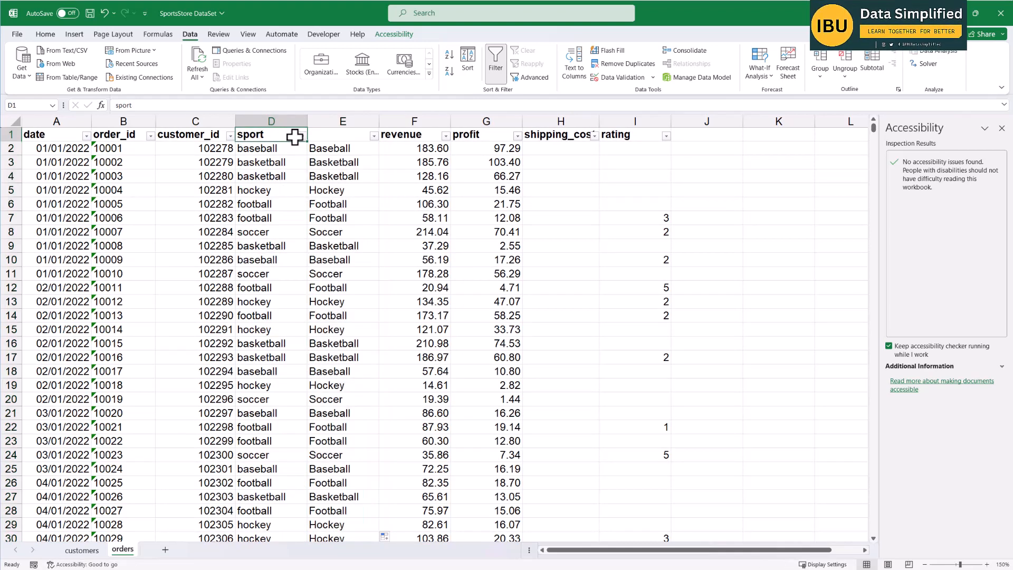
key(ctrl+c)
click(346, 135)
key(Return)
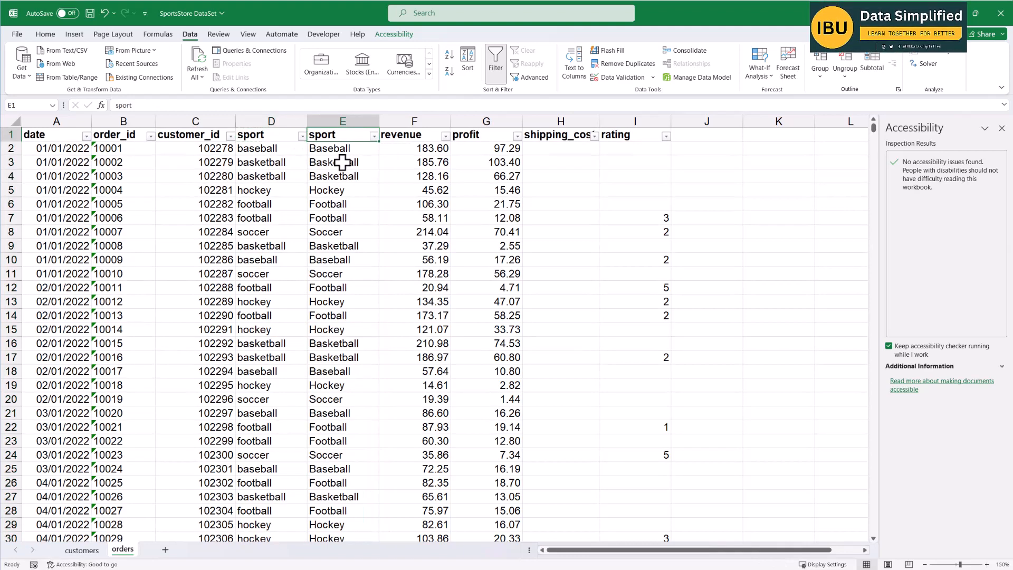
Replace the PROPER formulas in column E with their values by copying the column and pasting it over itself as values.
click(343, 121)
right_click(345, 124)
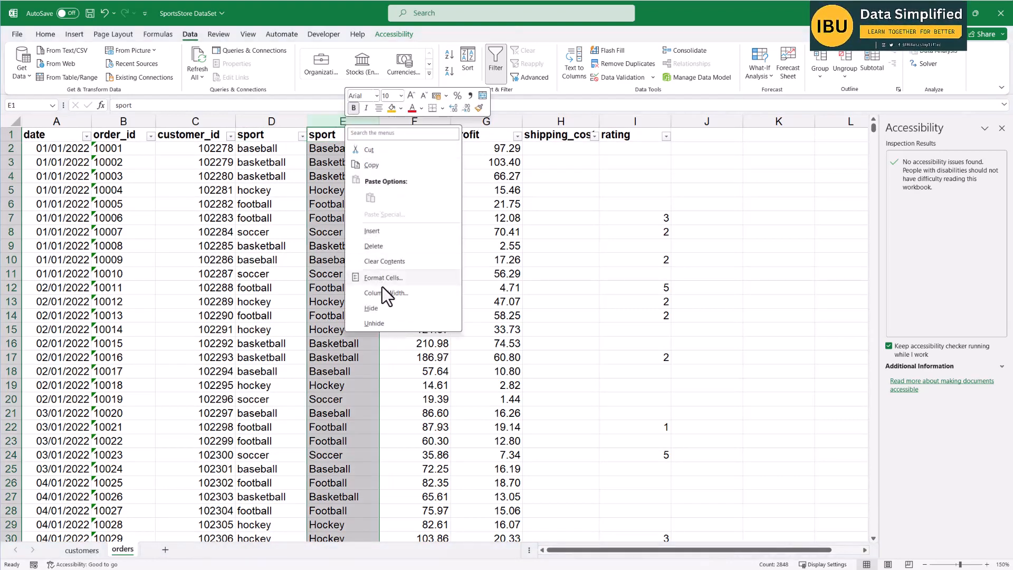
click(373, 166)
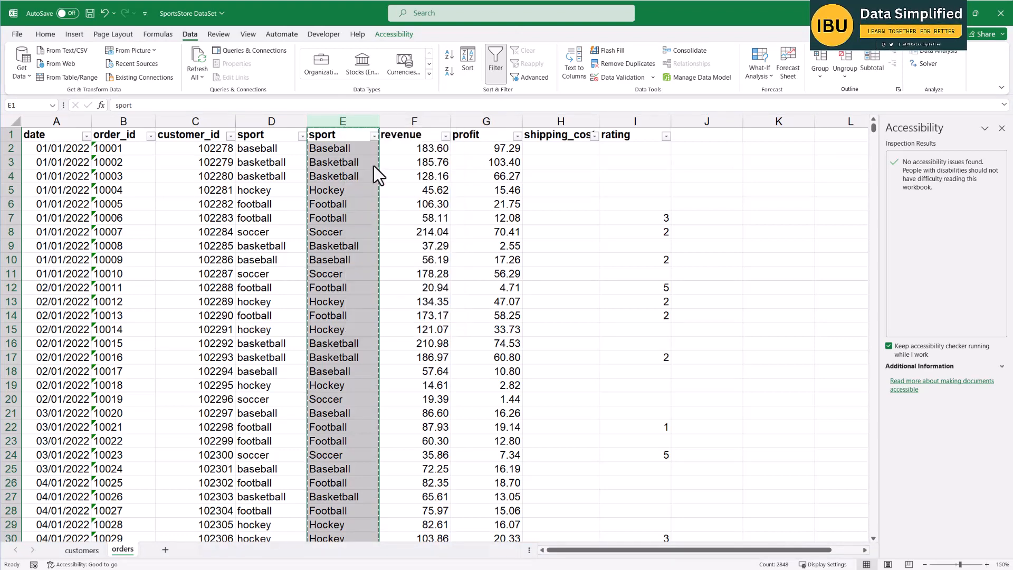
right_click(339, 119)
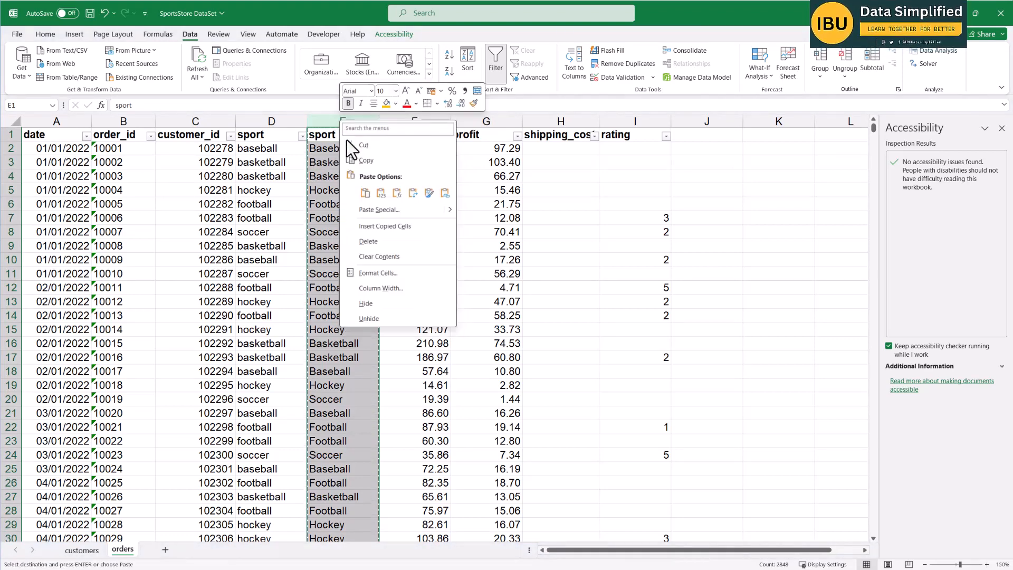
click(382, 195)
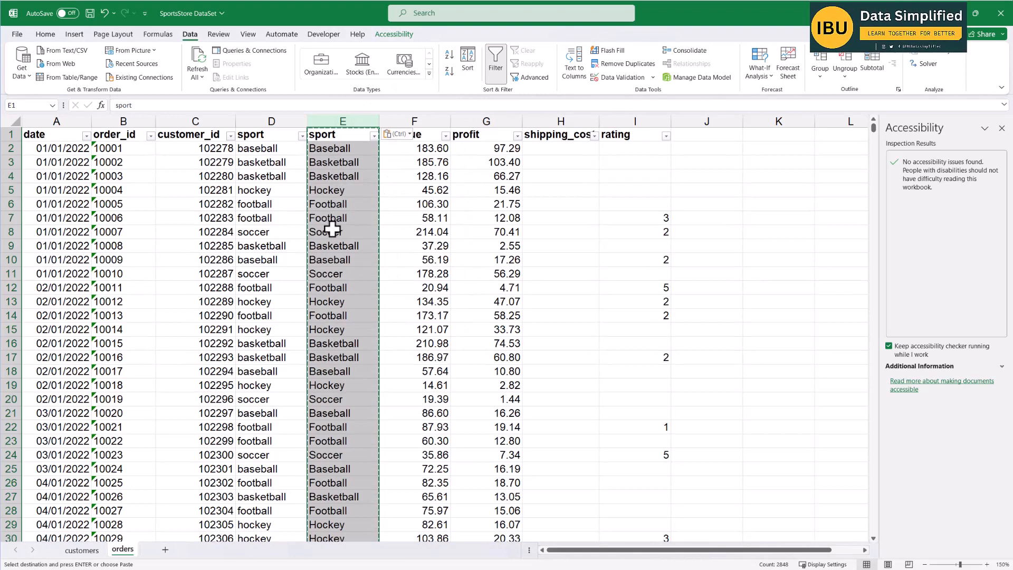
Delete the original lowercase sport column D and check that D2 of the remaining sport column holds plain text.
click(271, 121)
right_click(270, 122)
click(310, 245)
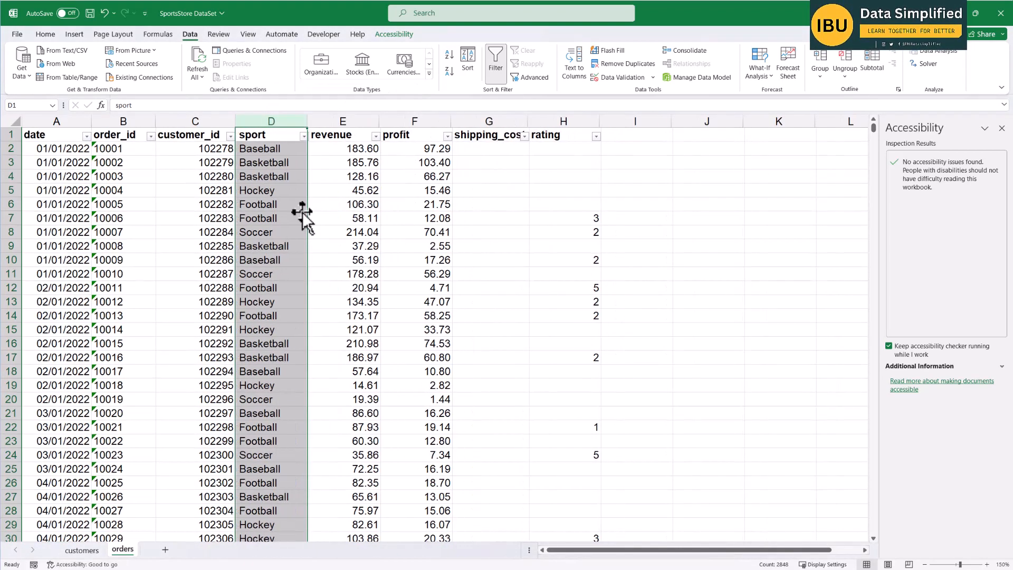
click(283, 165)
click(273, 150)
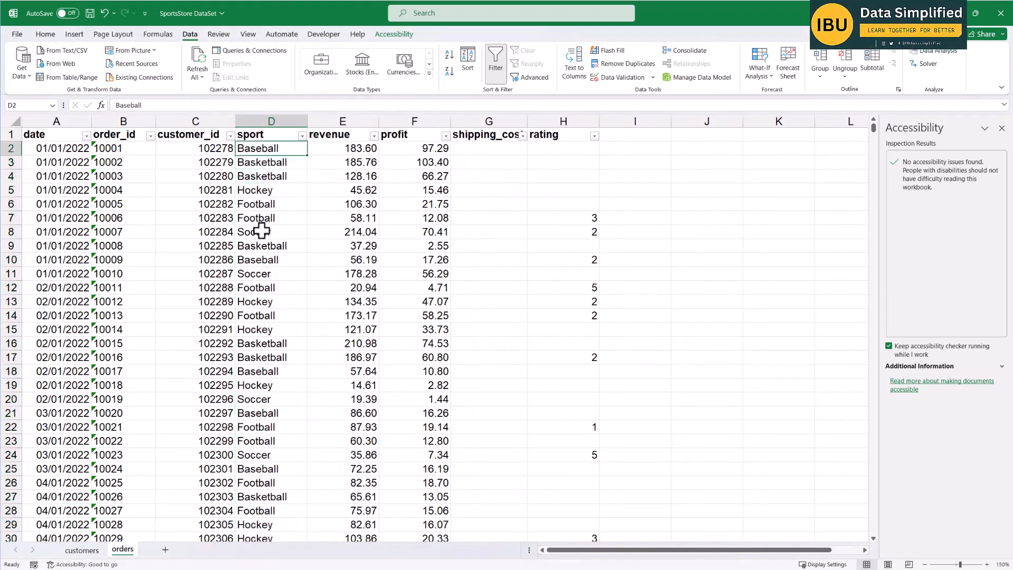
Examine the distinct filter values of the revenue and profit columns for irregular or missing entries.
click(374, 135)
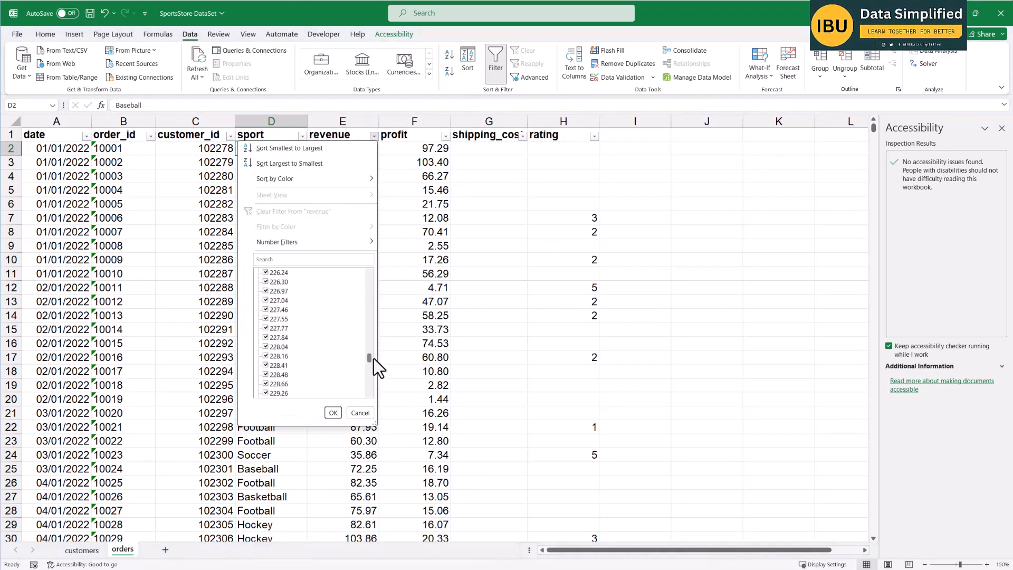
click(361, 415)
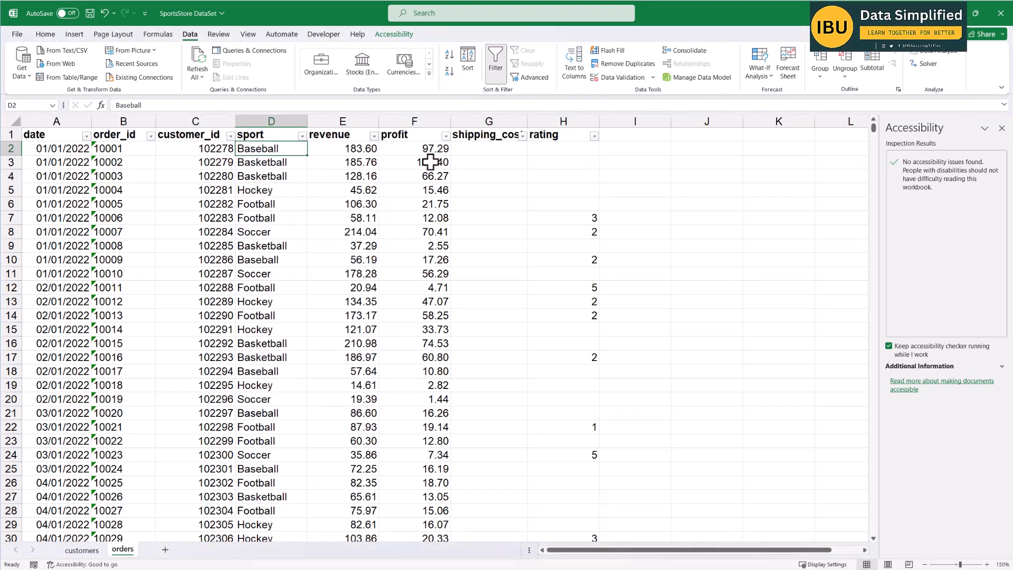
click(446, 136)
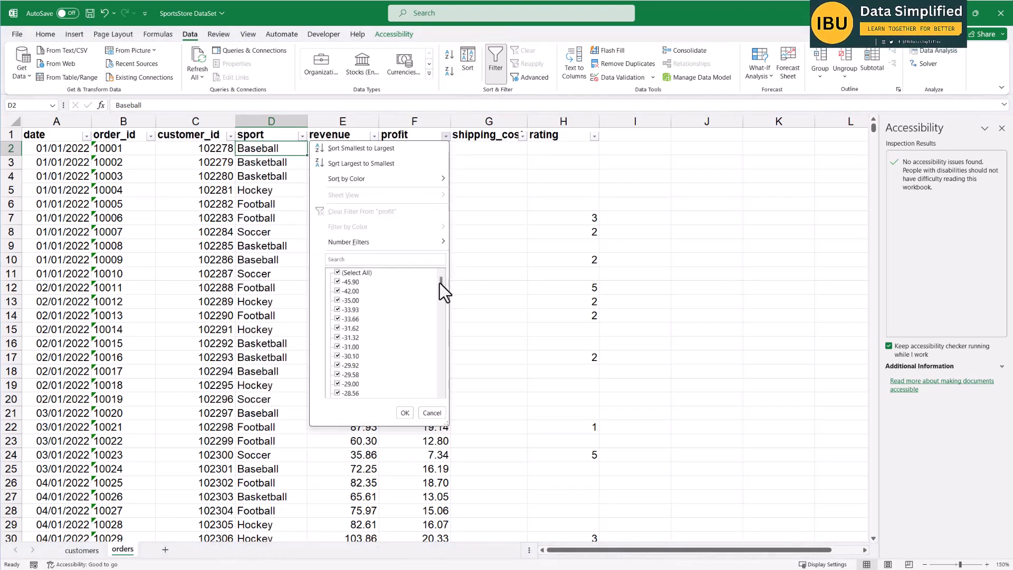
drag(440, 284, 439, 385)
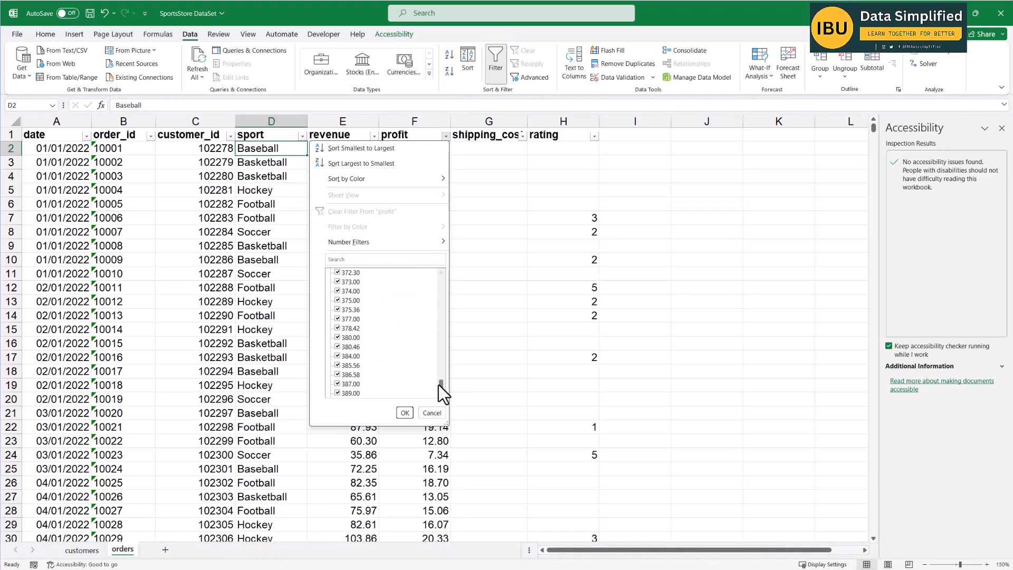
click(433, 413)
Autofit the shipping_cost column so its full header shows, then narrow the column slightly.
click(525, 144)
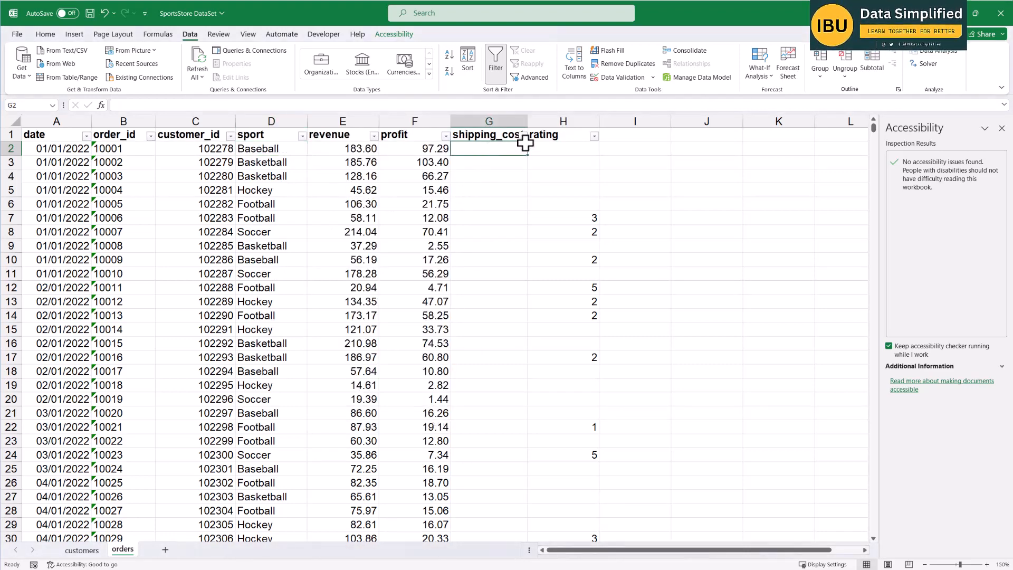
double_click(528, 121)
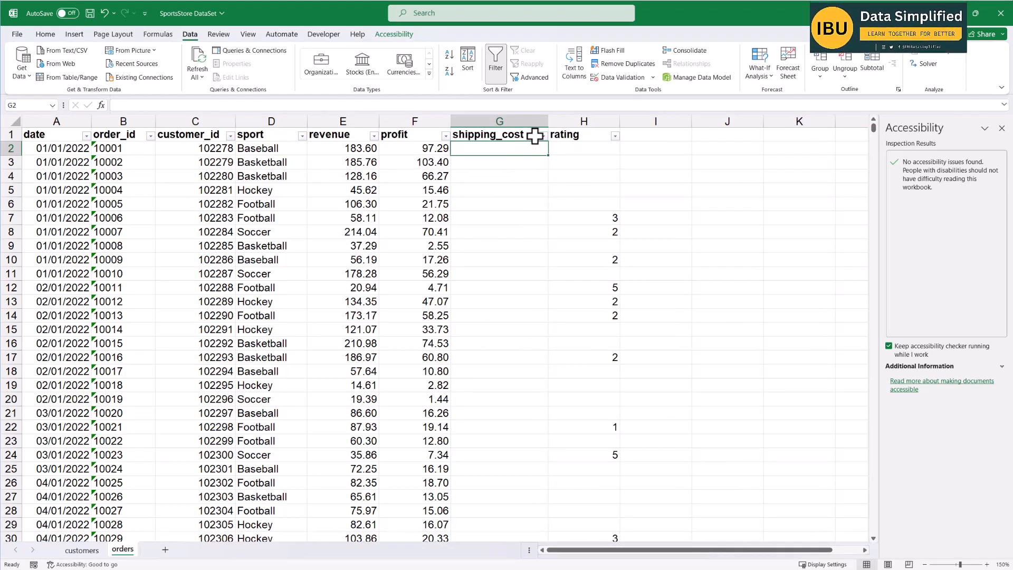
drag(548, 122, 543, 122)
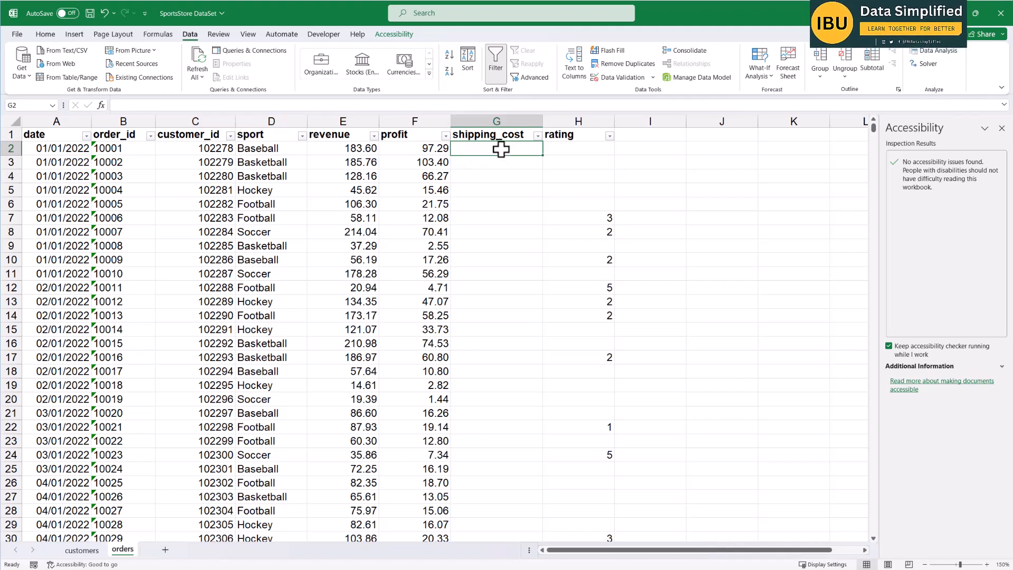
Enter an IF formula in G2 that returns a shipping cost of 10 when revenue E2 is below 50, otherwise 0.
text(=)
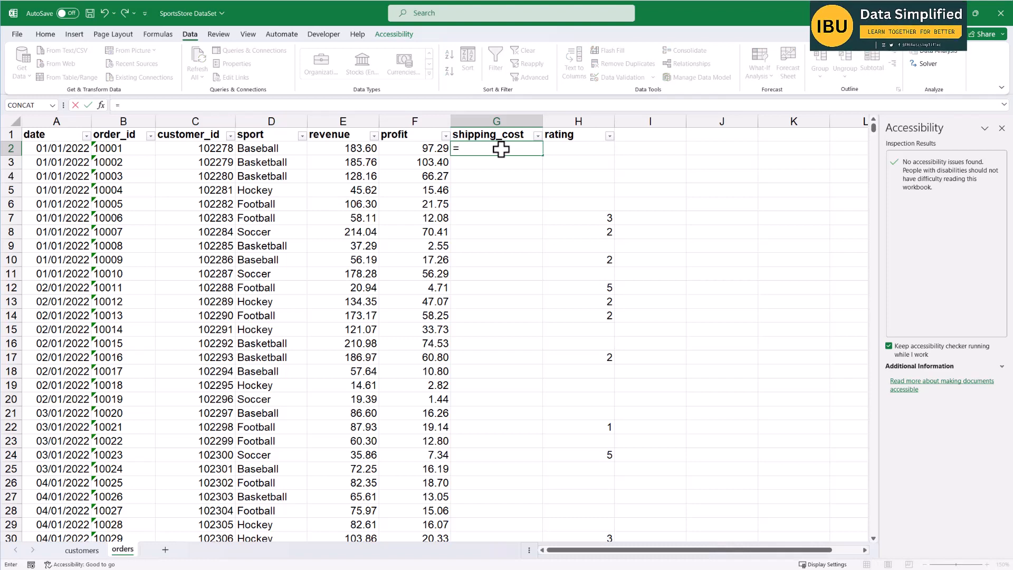
text(if)
key(Tab)
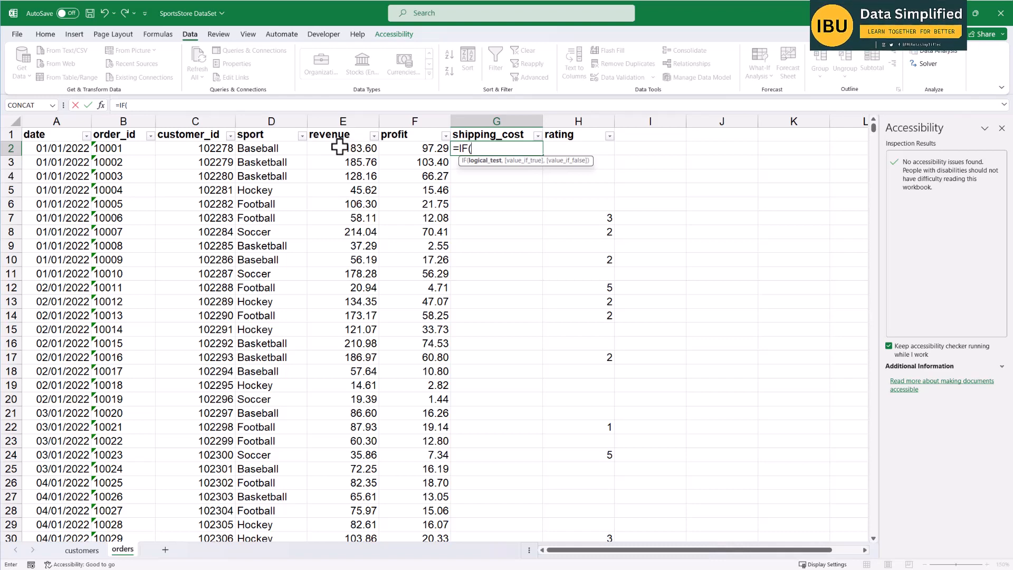
click(337, 148)
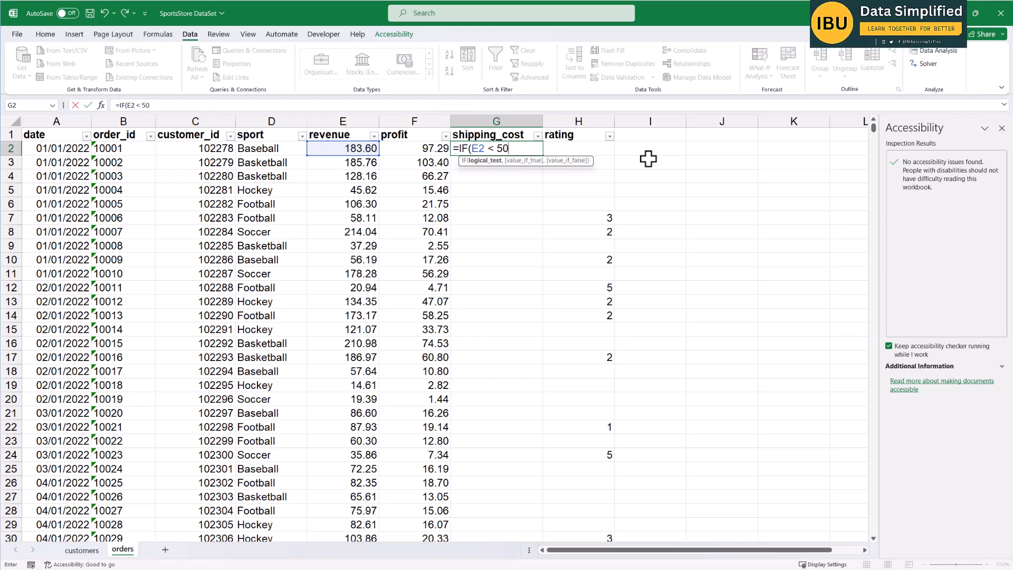
text(,)
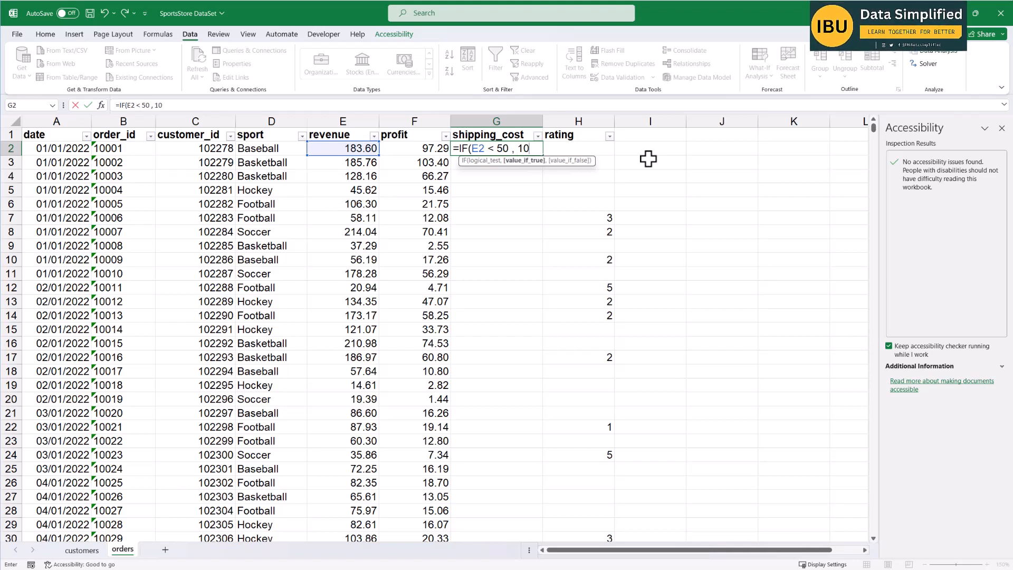
text( 10)
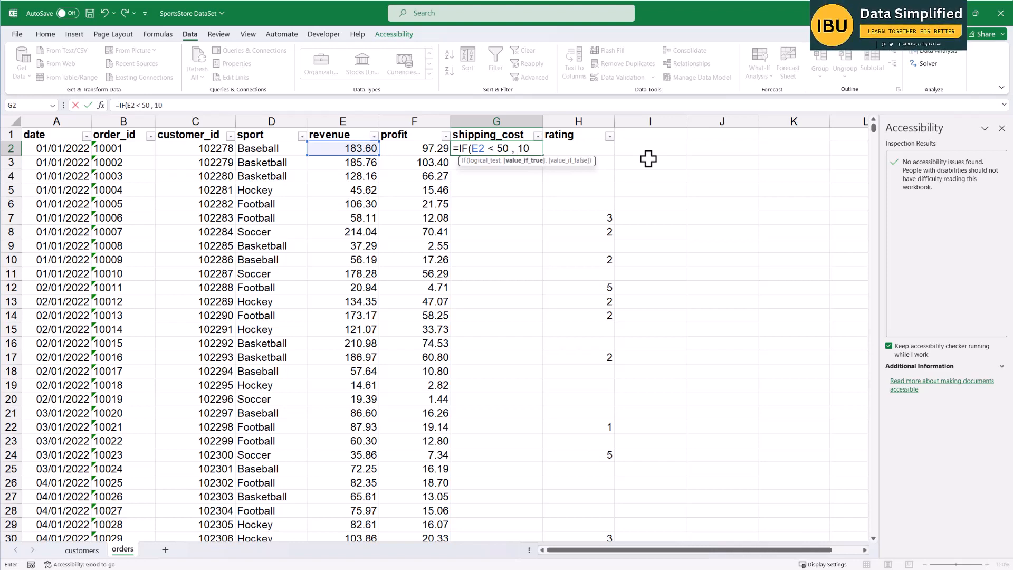
text(, 0)
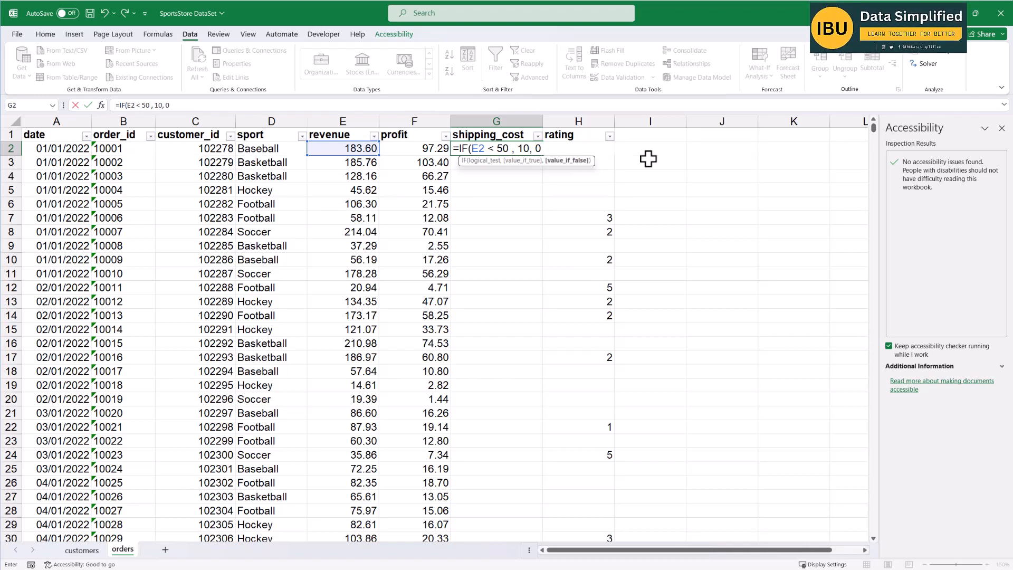
key(Return)
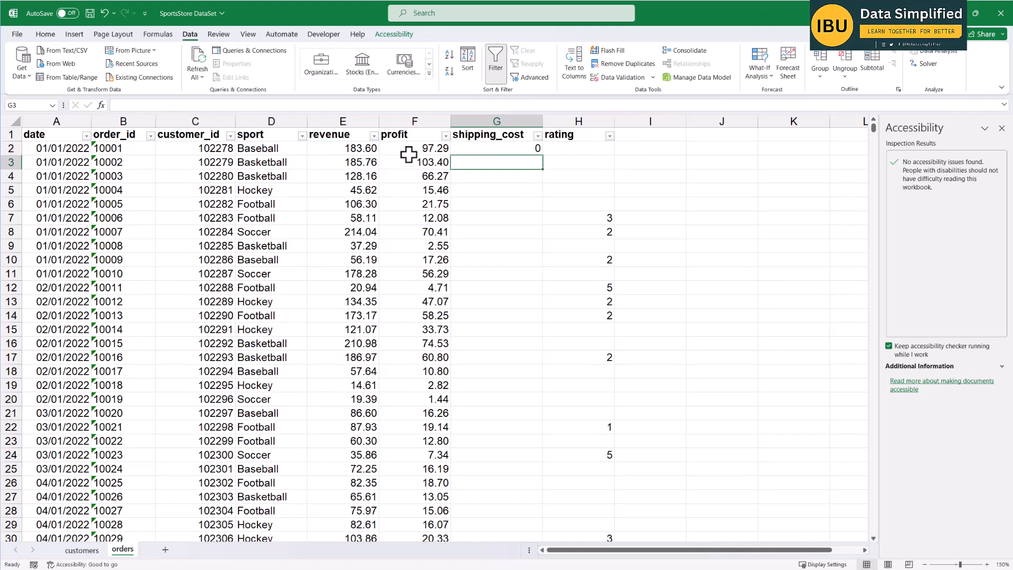
Set the revenue threshold in G2's IF formula to 100 and fill the formula down the shipping_cost column.
click(470, 151)
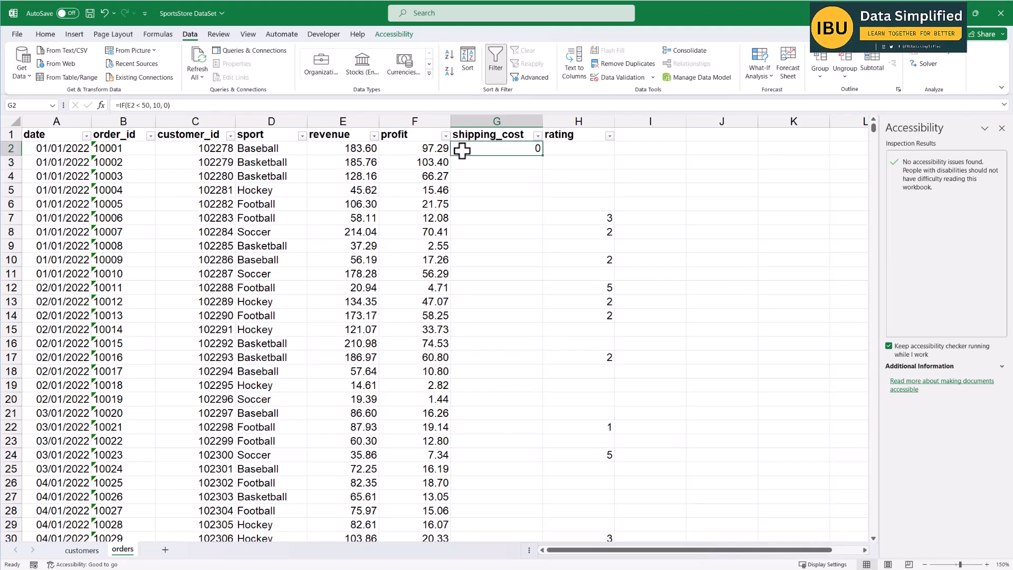
double_click(468, 149)
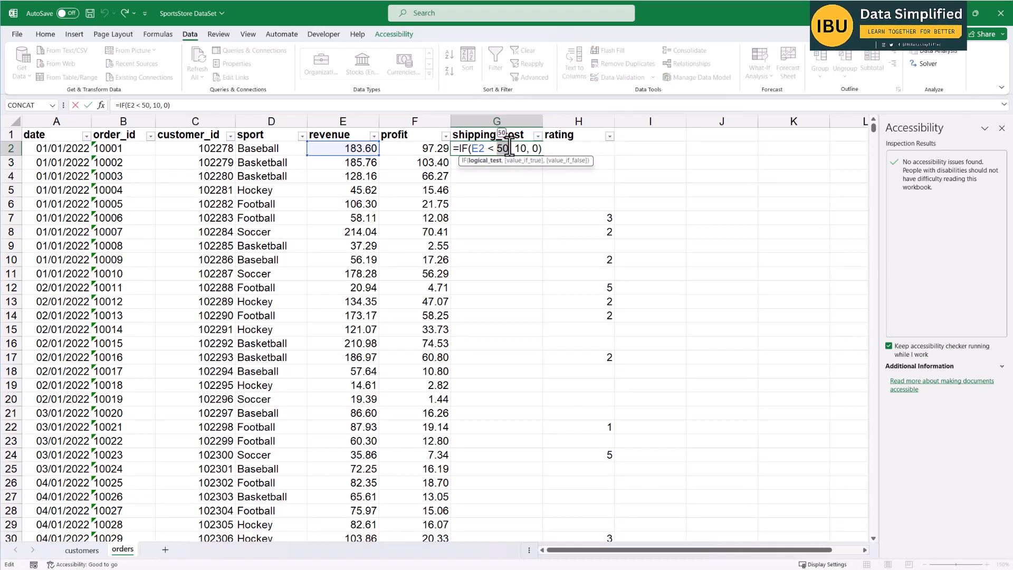
text(100)
key(Return)
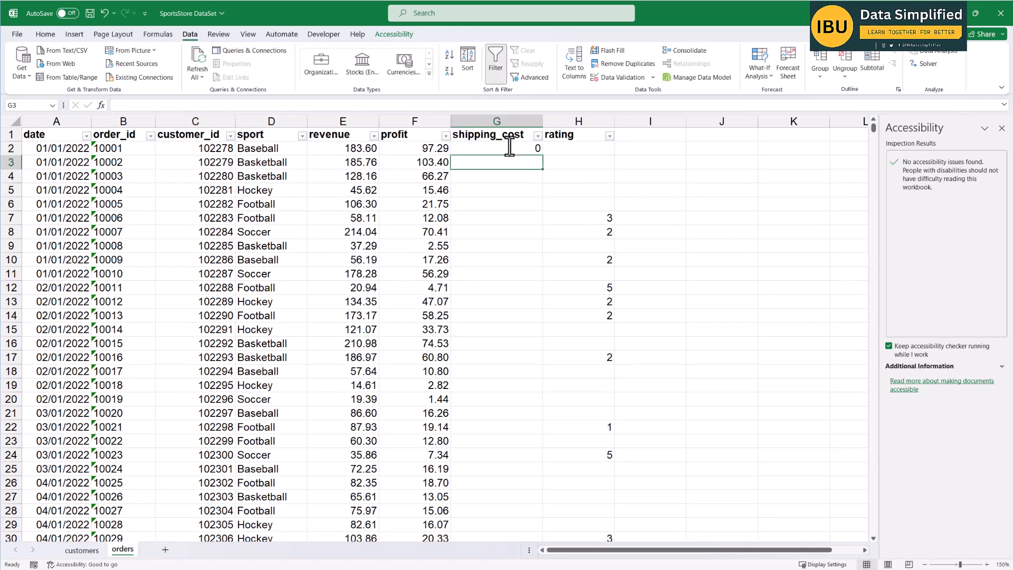
click(510, 147)
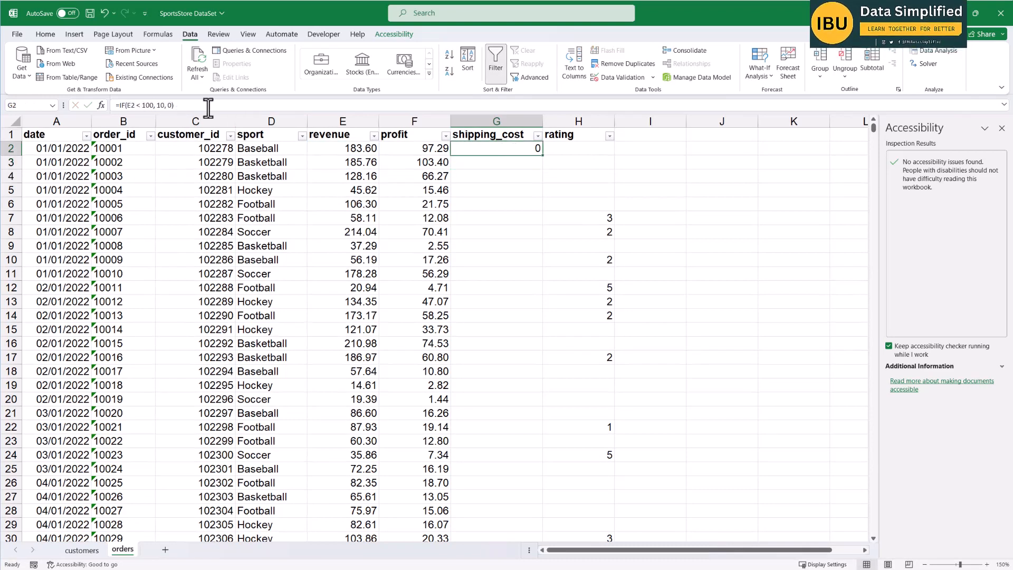
double_click(544, 154)
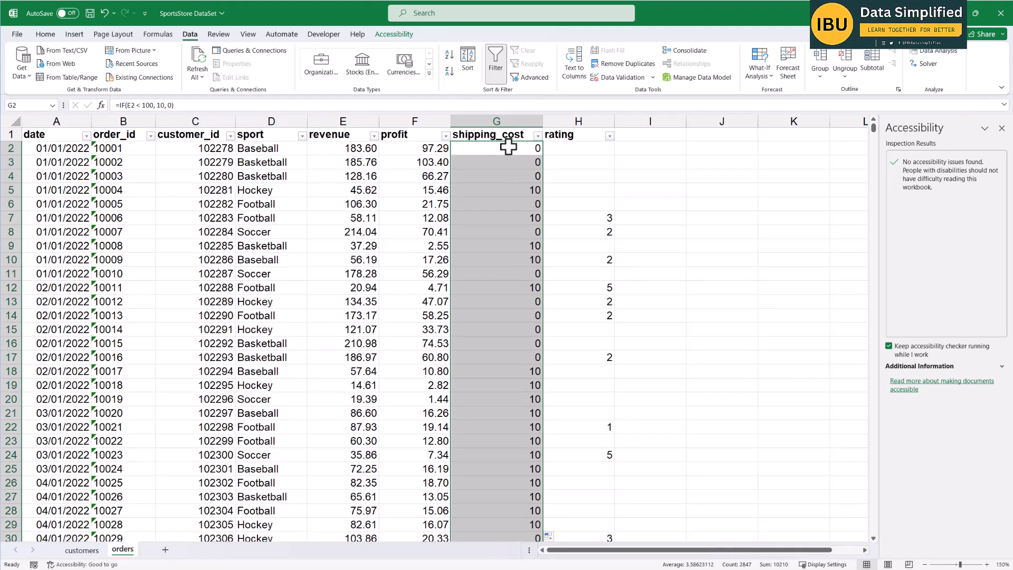
Check shipping_cost against revenue in several order rows, including rows 5, 7 and 11, and inspect the formula in G11.
drag(352, 189, 387, 189)
click(373, 190)
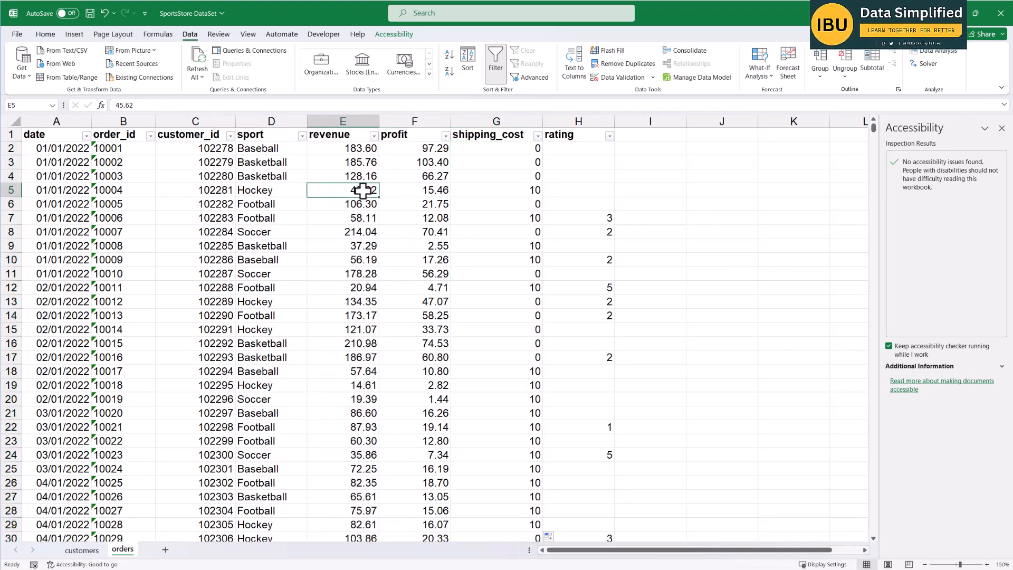
click(504, 190)
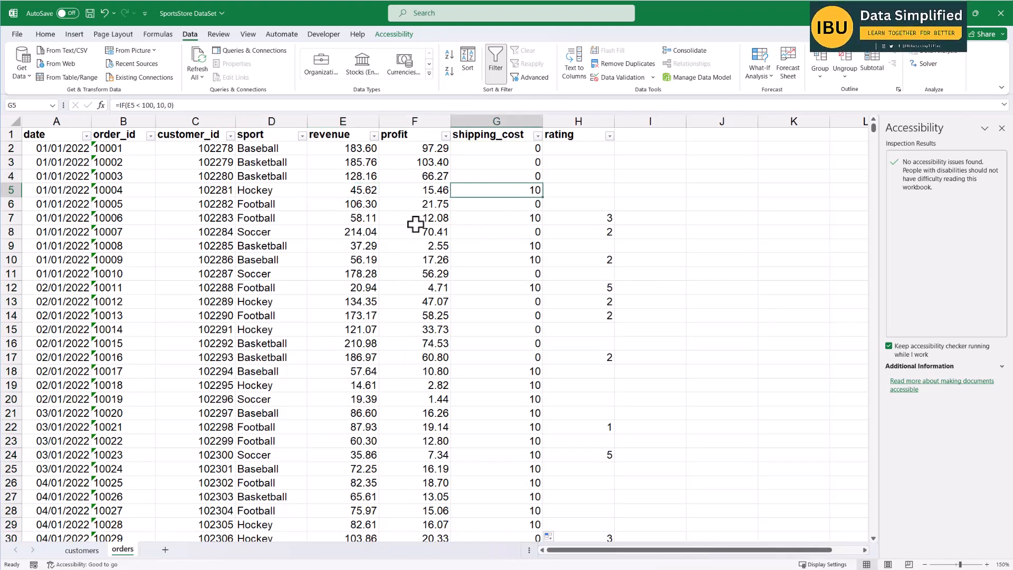
drag(524, 219, 355, 213)
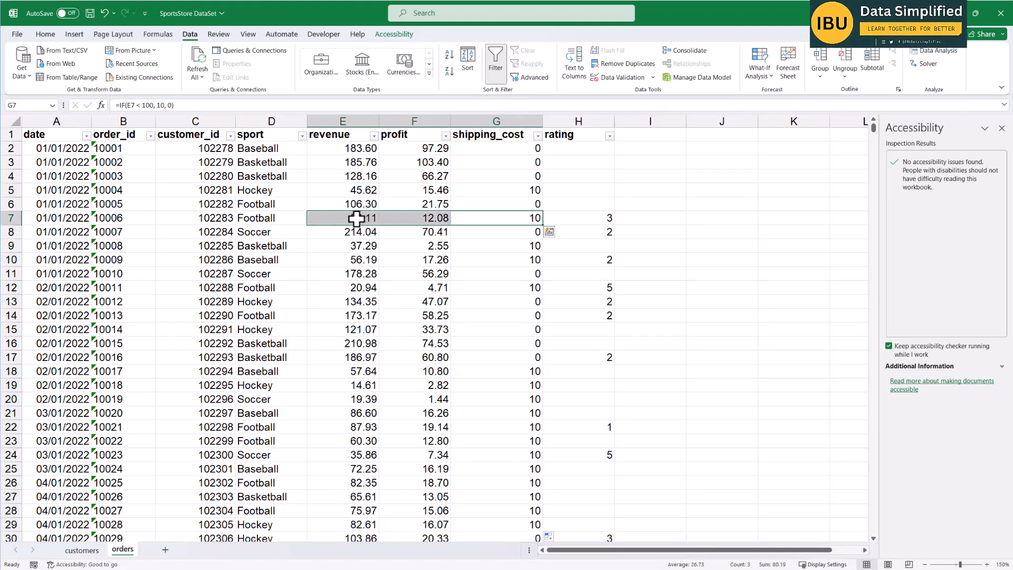
click(519, 216)
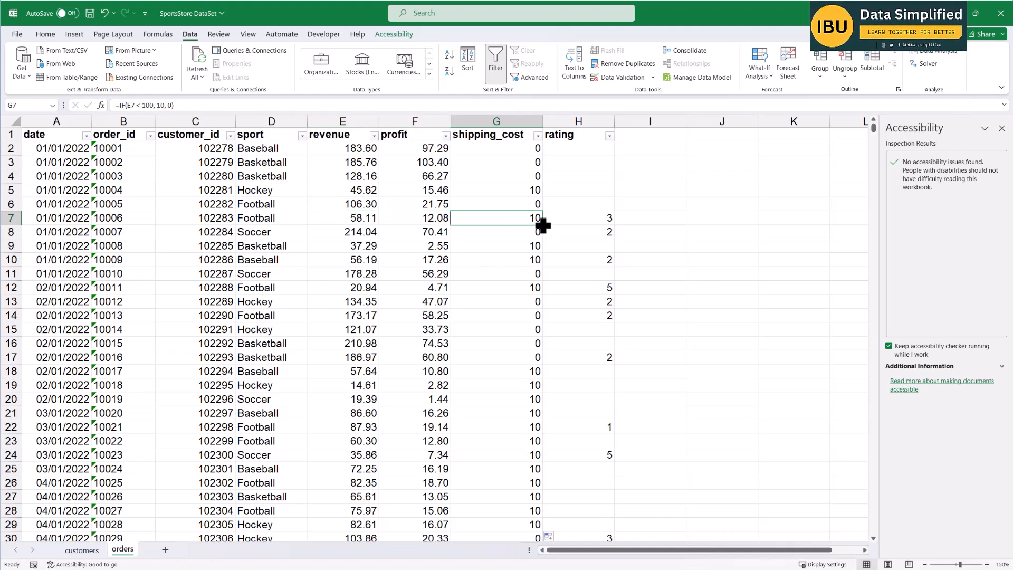
drag(362, 276, 491, 270)
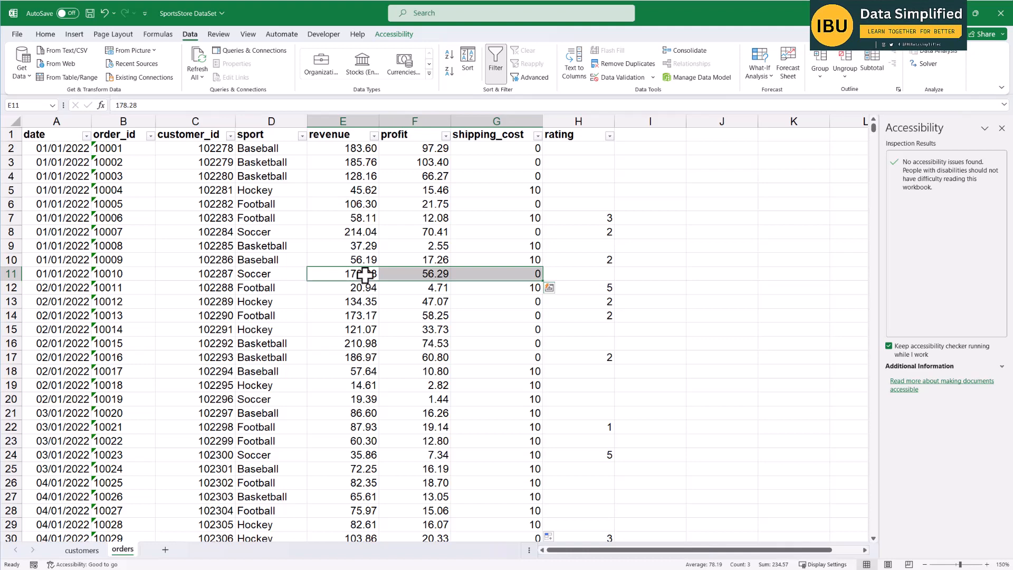
double_click(512, 269)
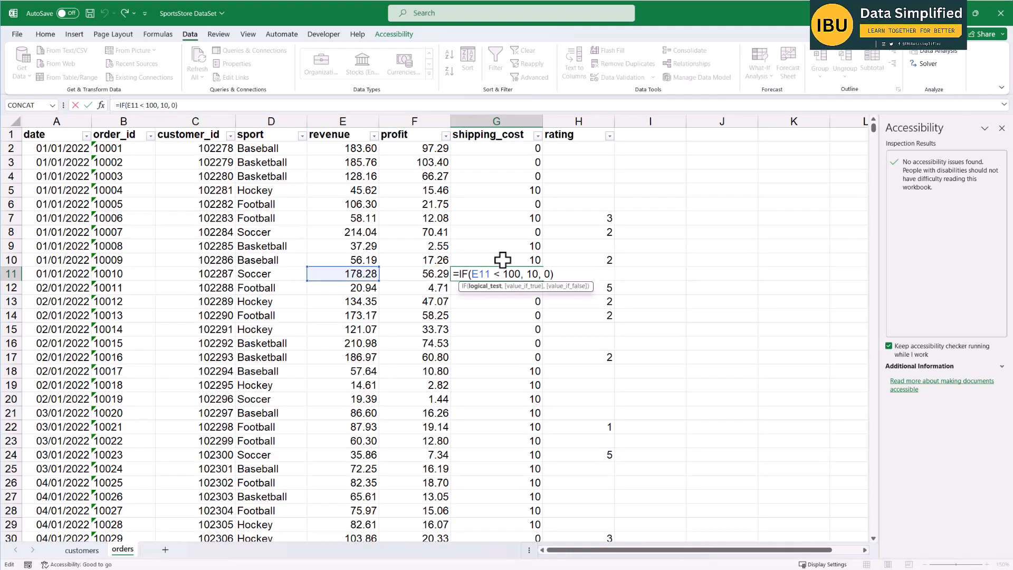
key(ctrl+Return)
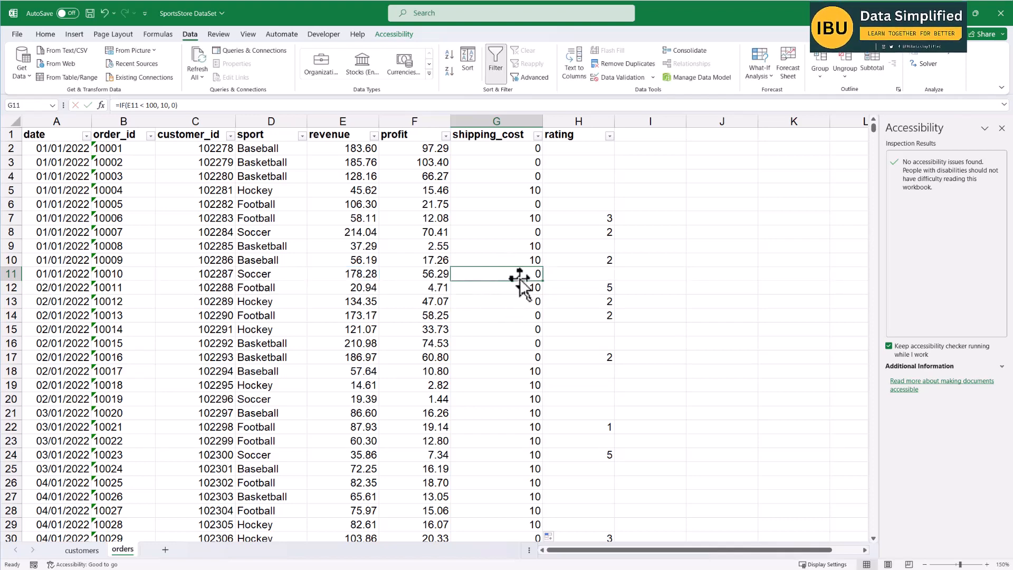
scroll(516, 315, down, 10)
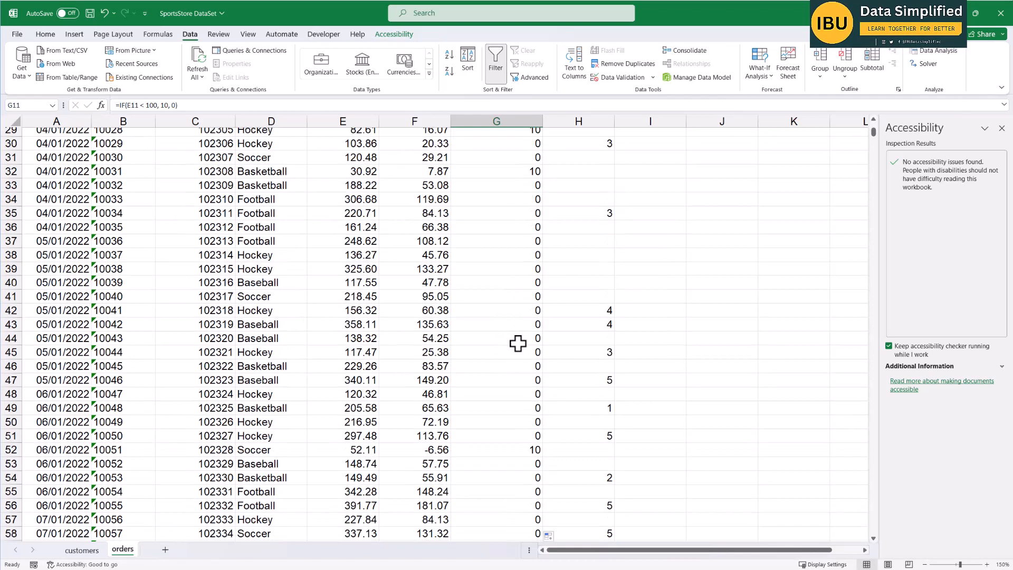
scroll(517, 319, up, 10)
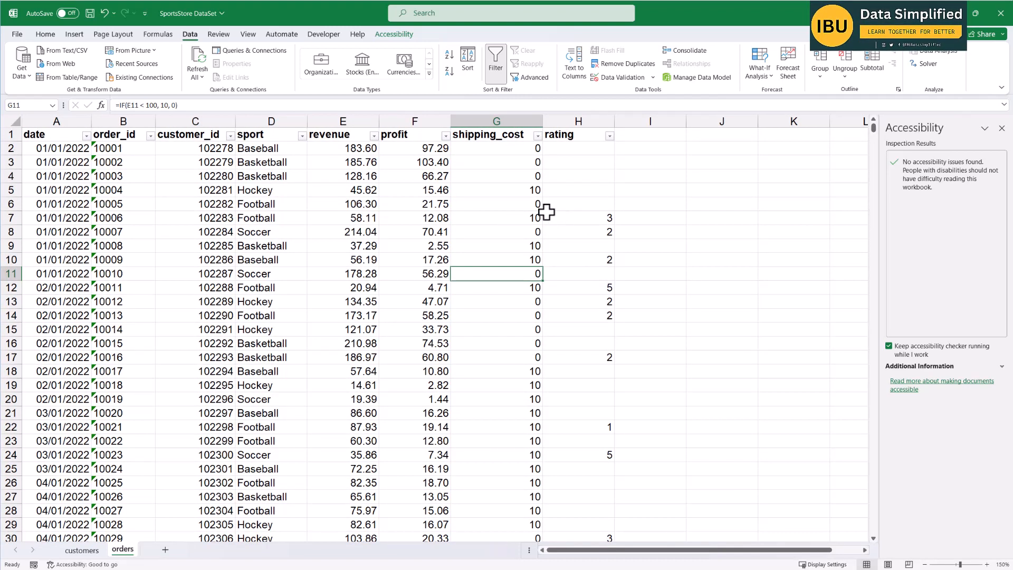
Review the cleaned customers and orders sheets, comparing their columns and looking over the orders date column.
click(82, 550)
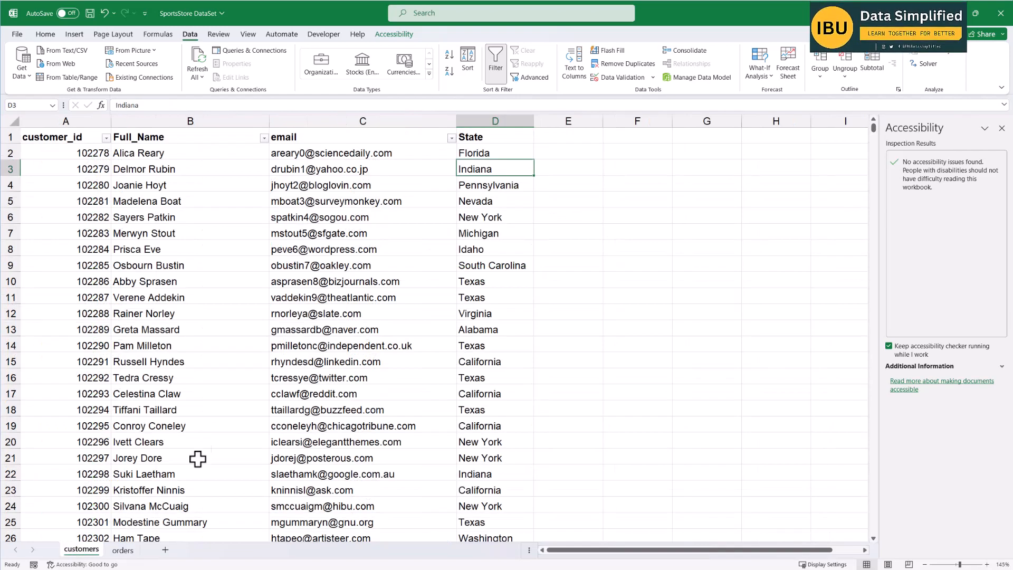
click(123, 550)
click(82, 551)
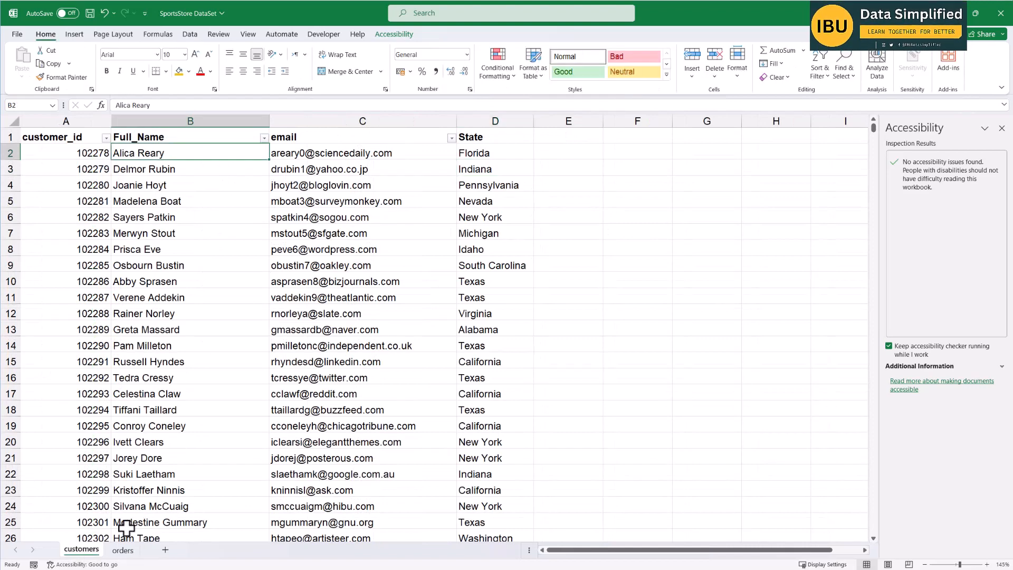
click(123, 550)
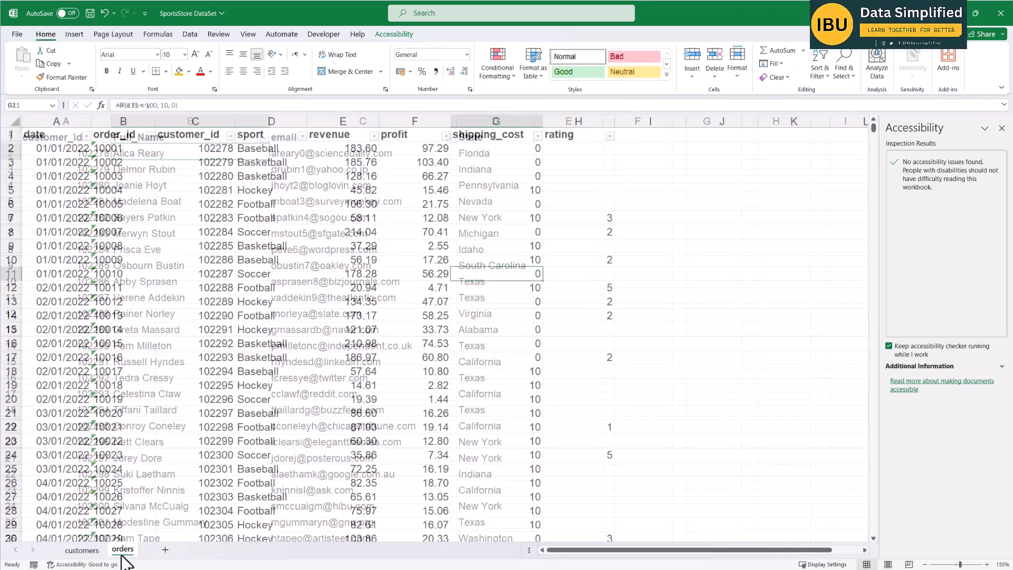
click(56, 120)
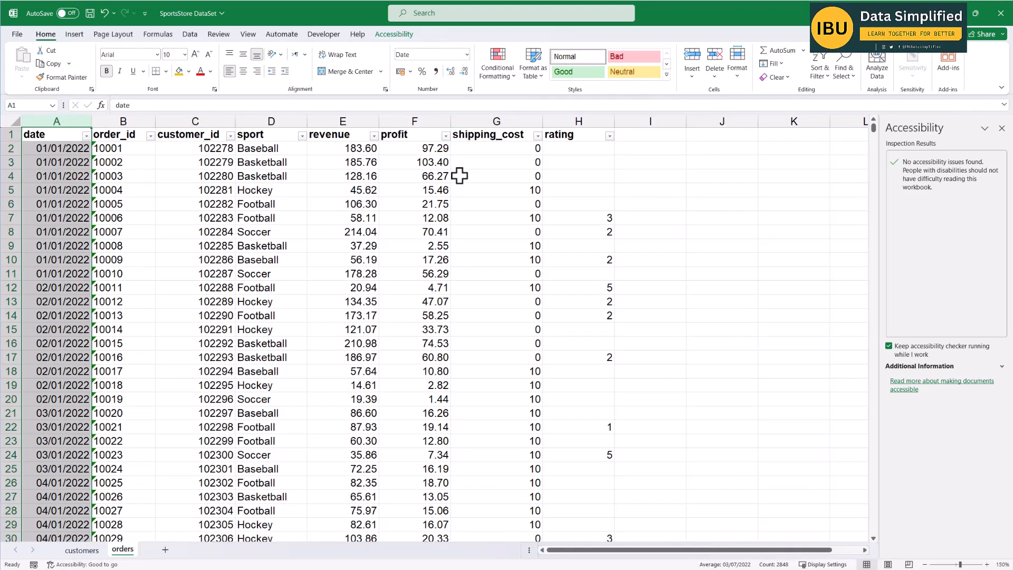
scroll(316, 291, down, 4)
scroll(278, 375, up, 4)
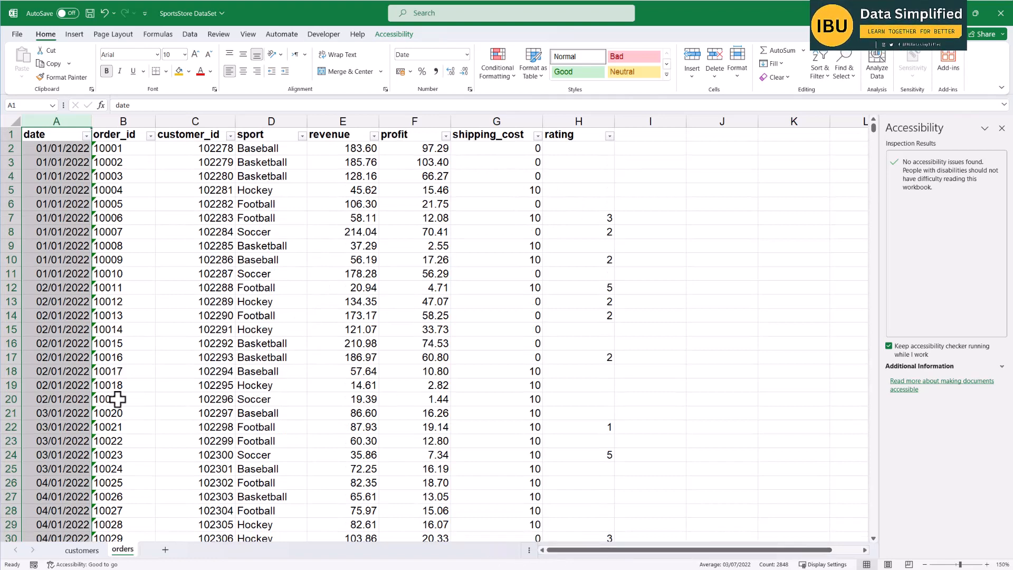
click(97, 551)
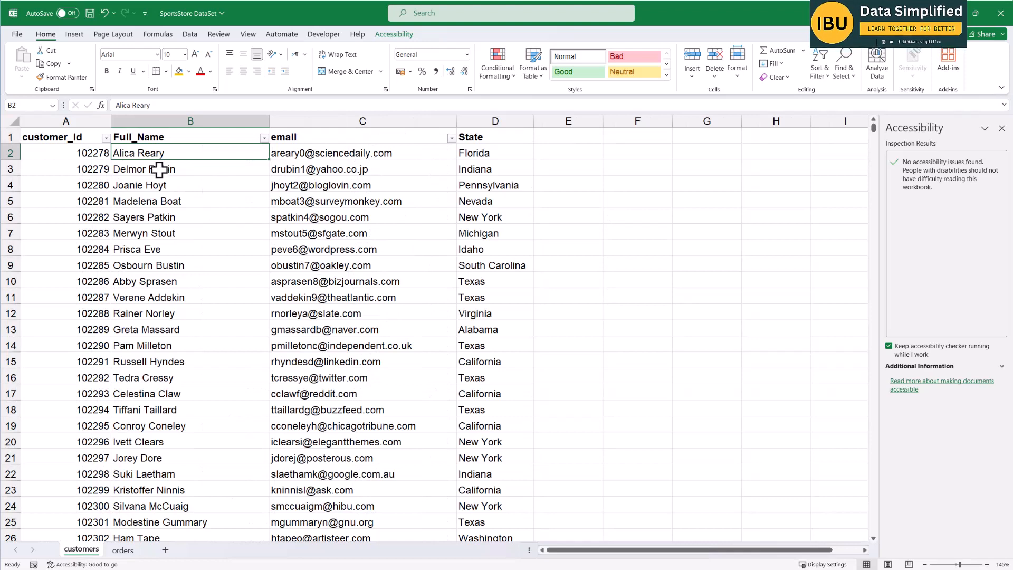
drag(79, 153, 414, 437)
click(500, 298)
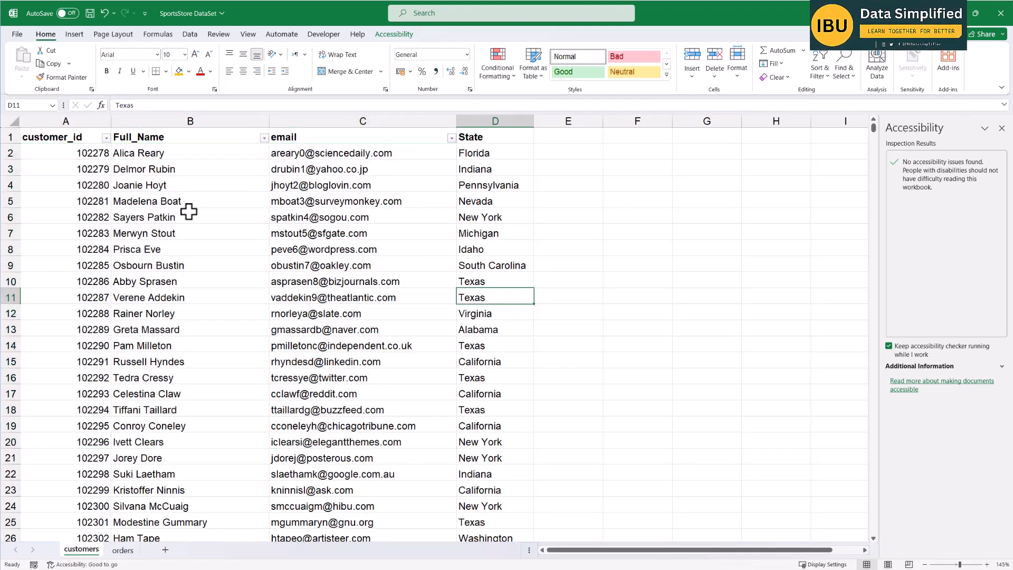